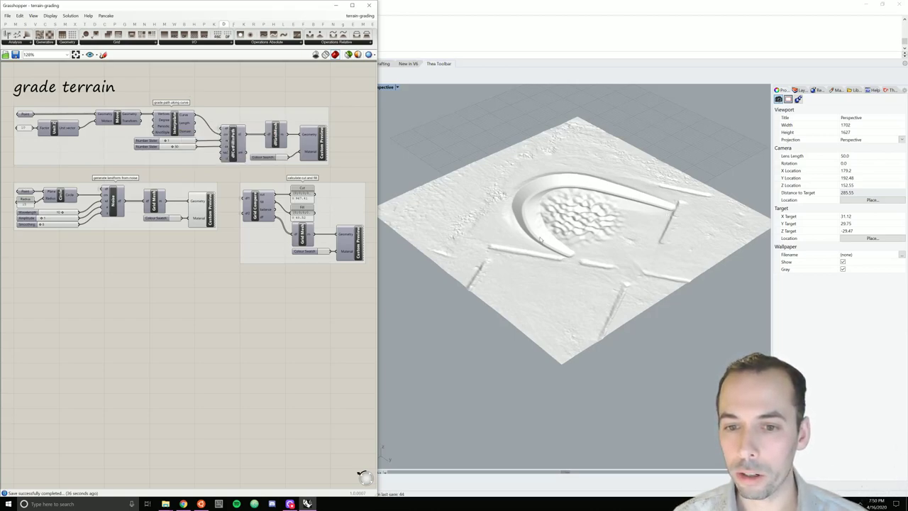
- Switch the viewport preview from the noise landform to the imported terrain mesh
{"action": "right_click_drag", "start_coordinate": [188, 181], "coordinate": [329, 181]}
{"action": "right_click_drag", "start_coordinate": [264, 177], "coordinate": [98, 163]}
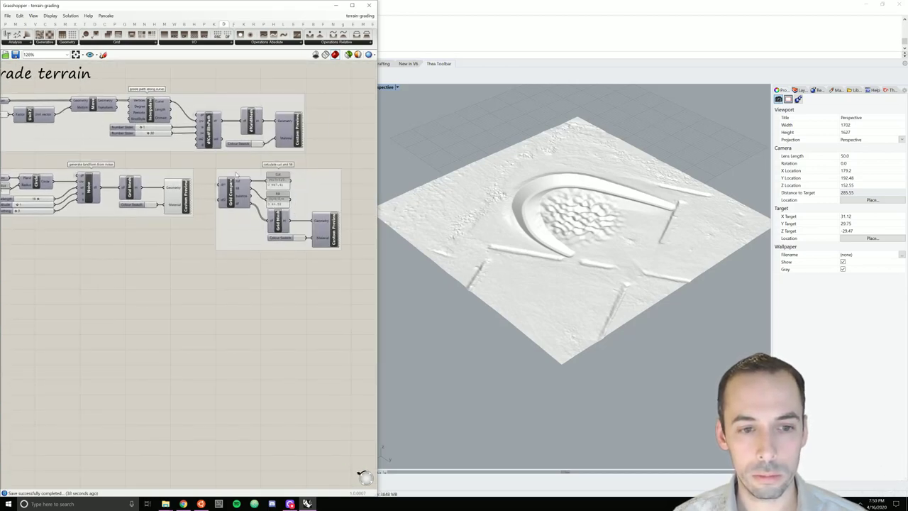
{"action": "right_click", "coordinate": [185, 198]}
{"action": "left_click", "coordinate": [205, 207]}
{"action": "right_click_drag", "start_coordinate": [204, 207], "coordinate": [360, 226]}
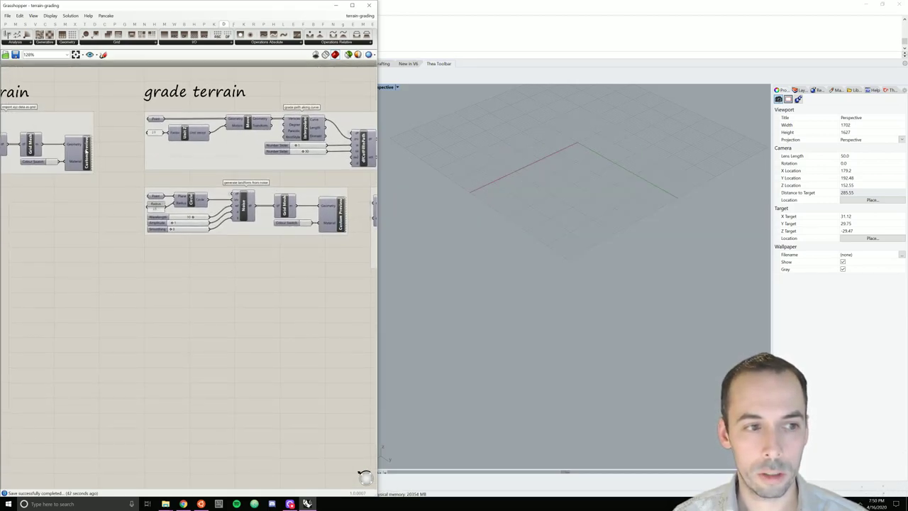
{"action": "right_click", "coordinate": [88, 149]}
{"action": "left_click", "coordinate": [102, 160]}
{"action": "right_click_drag", "start_coordinate": [231, 189], "coordinate": [123, 192]}
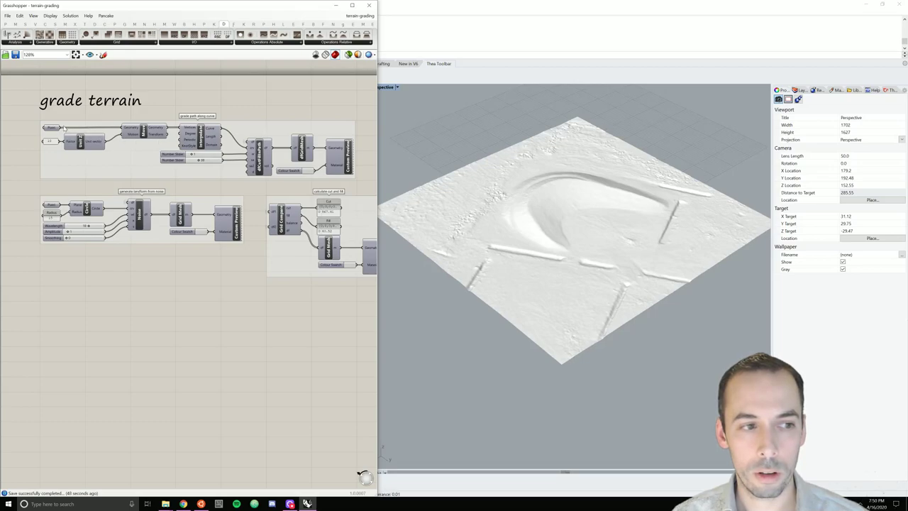
- Show the preview of the interpolated path curve in the path grading group and select its component to highlight it
{"action": "right_click", "coordinate": [198, 134]}
{"action": "left_click", "coordinate": [212, 149]}
{"action": "right_click_drag", "start_coordinate": [300, 181], "coordinate": [204, 174]}
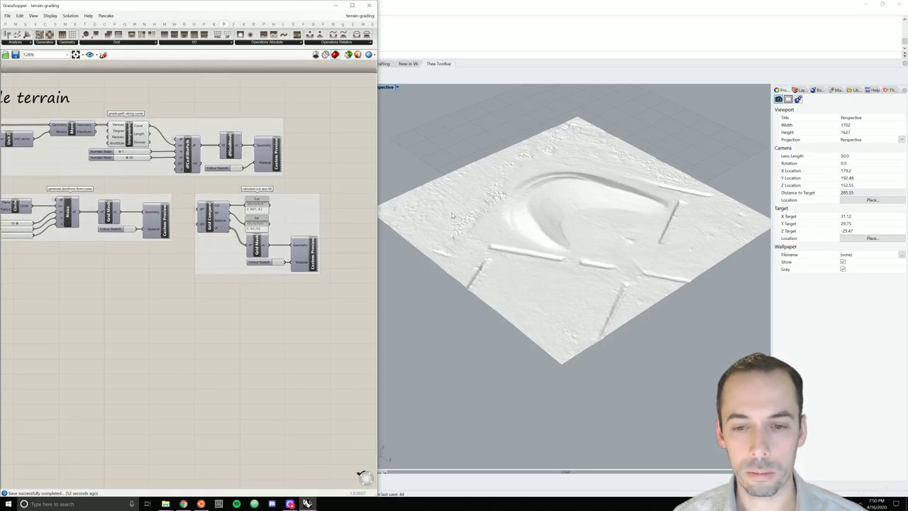
{"action": "left_click", "coordinate": [130, 136]}
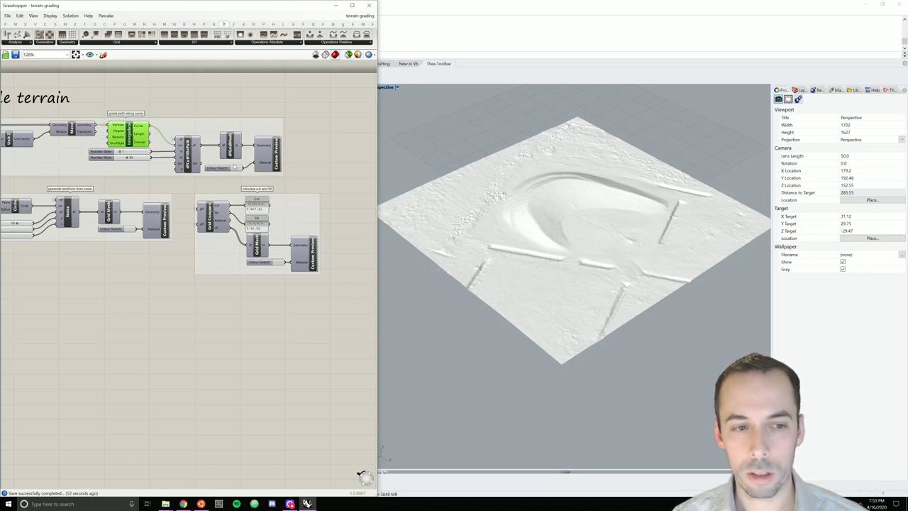
- Switch the viewport preview from the imported terrain to the mesh graded along the path curve
{"action": "right_click", "coordinate": [277, 160]}
{"action": "left_click", "coordinate": [309, 171]}
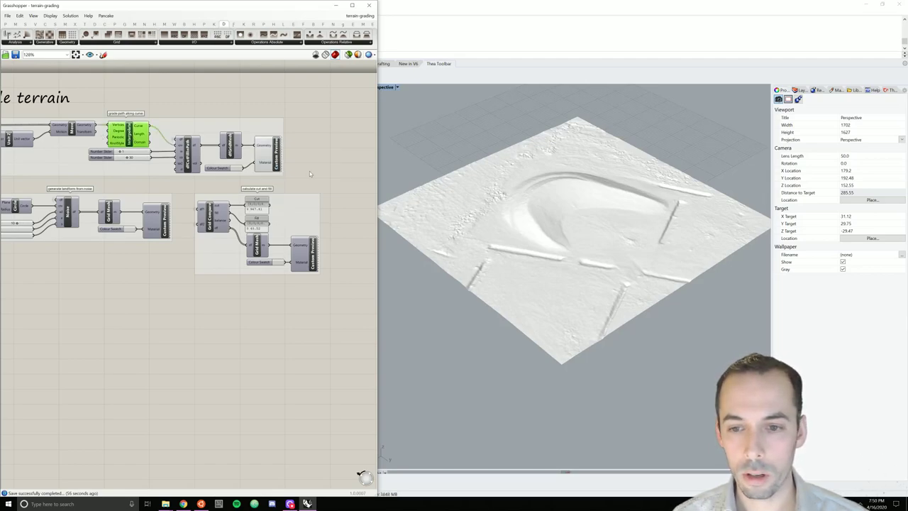
{"action": "scroll", "coordinate": [308, 170], "scroll_direction": "down", "scroll_amount": 3}
{"action": "right_click", "coordinate": [101, 168]}
{"action": "left_click", "coordinate": [117, 179]}
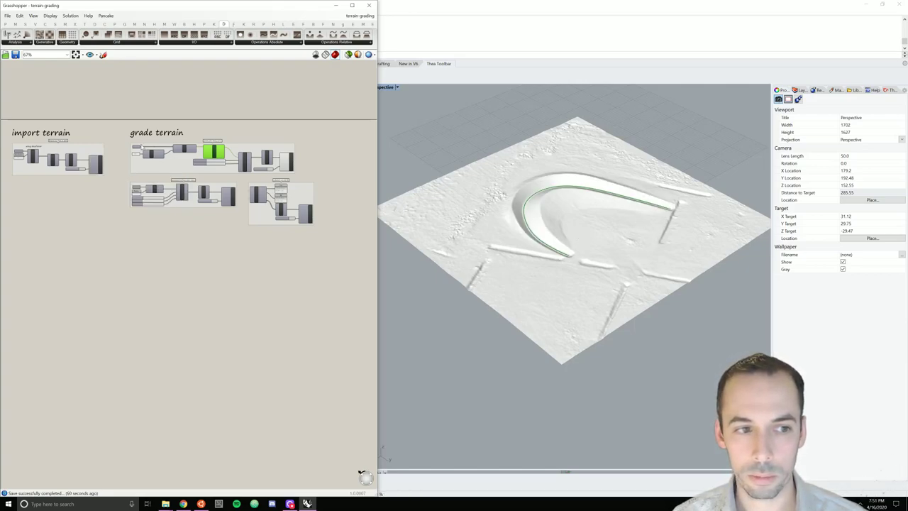
- Hide the preview of the interpolated path curve and view the graded path up close
{"action": "right_click", "coordinate": [215, 152]}
{"action": "left_click", "coordinate": [231, 164]}
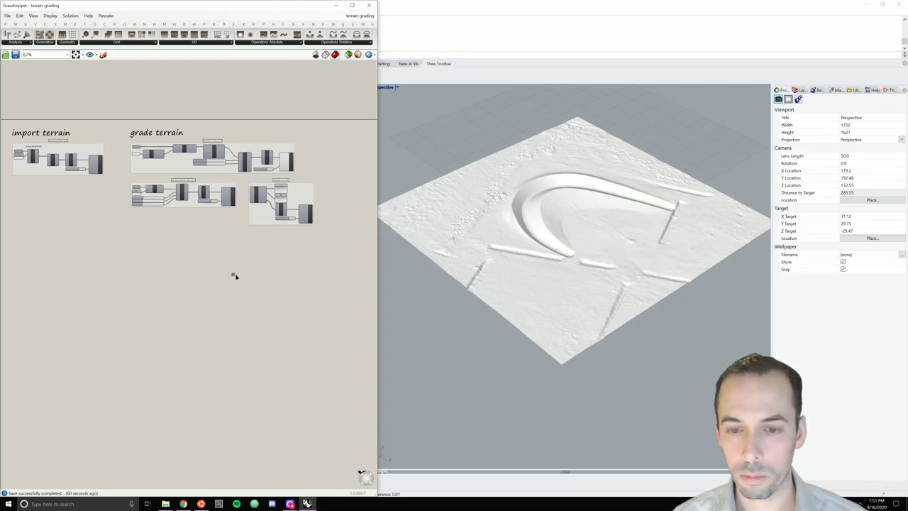
{"action": "scroll", "coordinate": [525, 267], "scroll_direction": "up", "scroll_amount": 5}
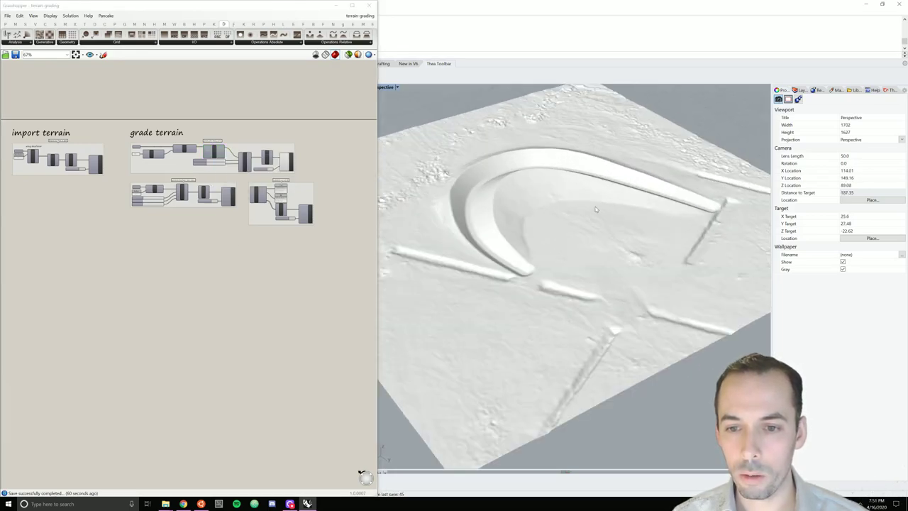
- Show the preview of the landform generated from noise and hide the graded path mesh
{"action": "right_click", "coordinate": [232, 195]}
{"action": "left_click", "coordinate": [252, 205]}
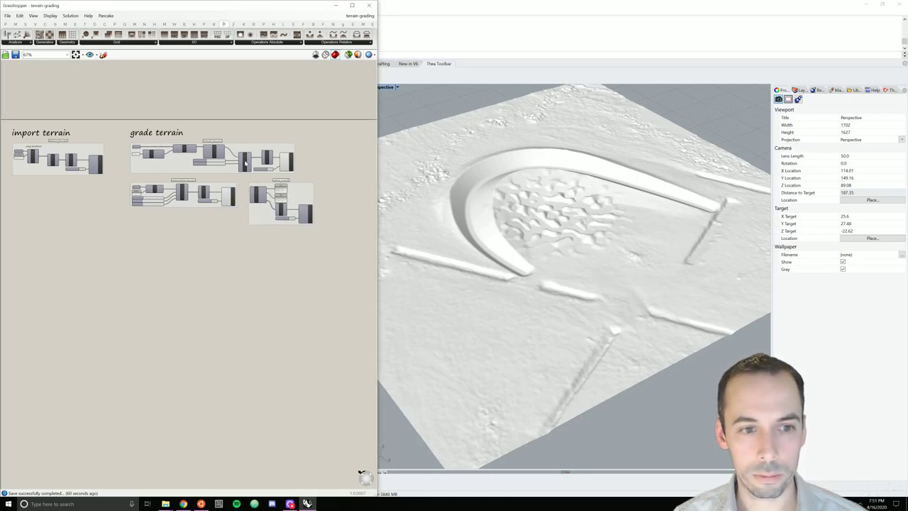
{"action": "right_click", "coordinate": [294, 166]}
{"action": "left_click", "coordinate": [298, 181]}
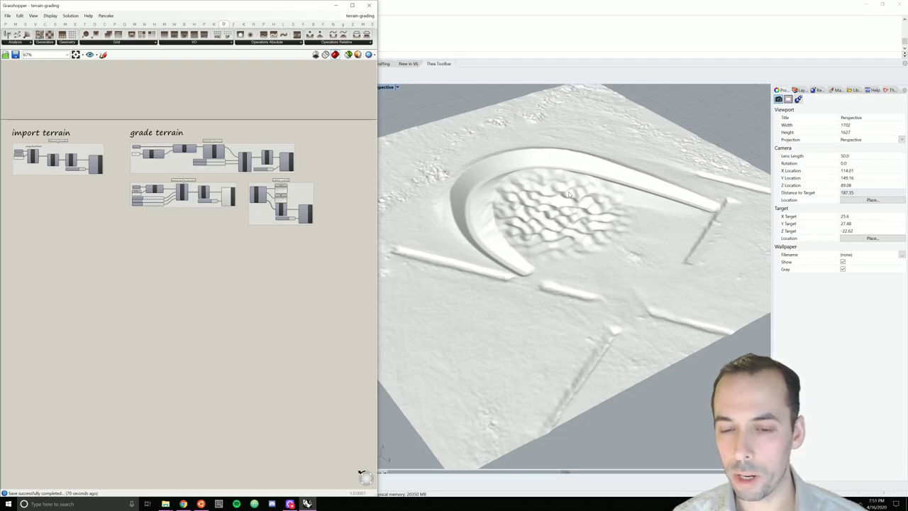
- Switch the preview from the noise landform to the cut and fill comparison mesh and inspect the Cut and Fill panels
{"action": "scroll", "coordinate": [303, 207], "scroll_direction": "up", "scroll_amount": 1}
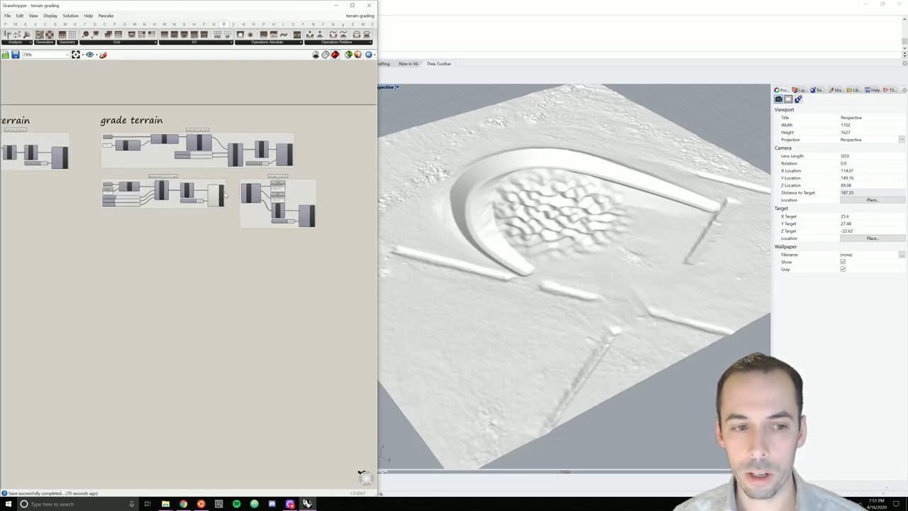
{"action": "right_click", "coordinate": [224, 194]}
{"action": "left_click", "coordinate": [246, 204]}
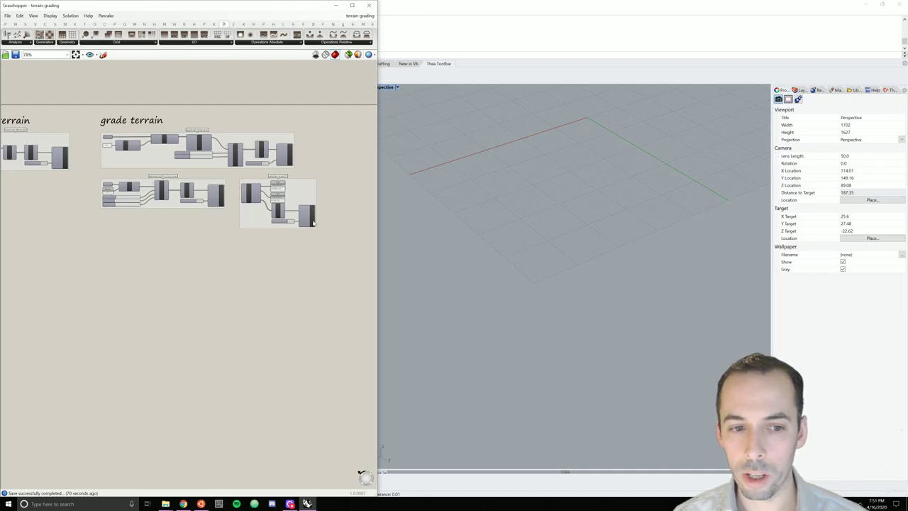
{"action": "right_click", "coordinate": [313, 217]}
{"action": "left_click", "coordinate": [330, 229]}
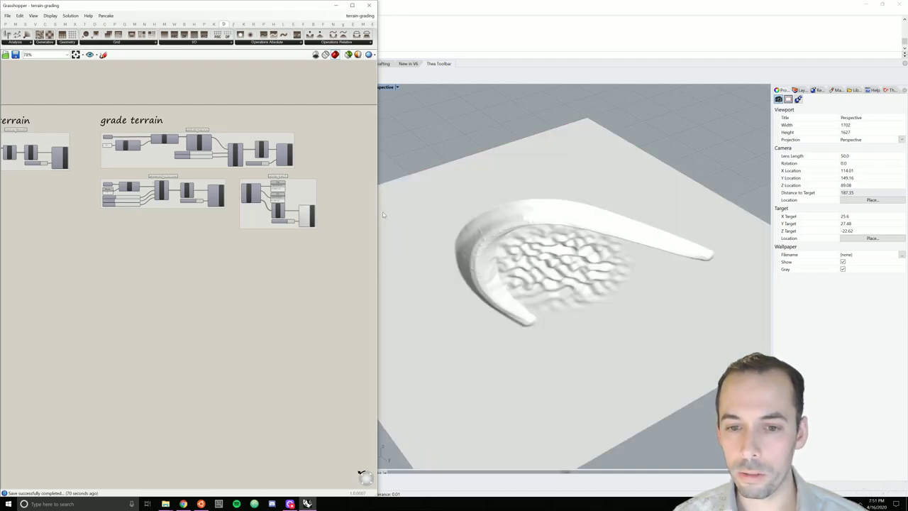
{"action": "scroll", "coordinate": [284, 199], "scroll_direction": "up", "scroll_amount": 4}
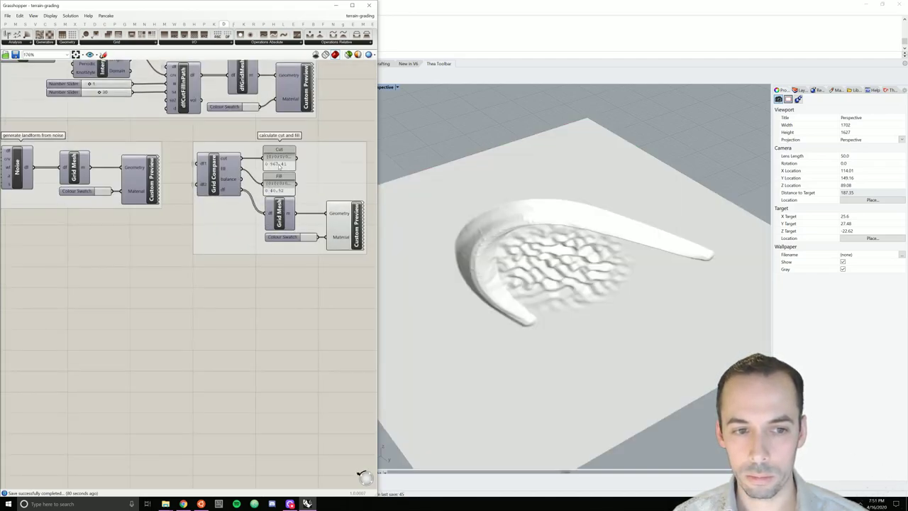
{"action": "right_click_drag", "start_coordinate": [331, 202], "coordinate": [301, 205]}
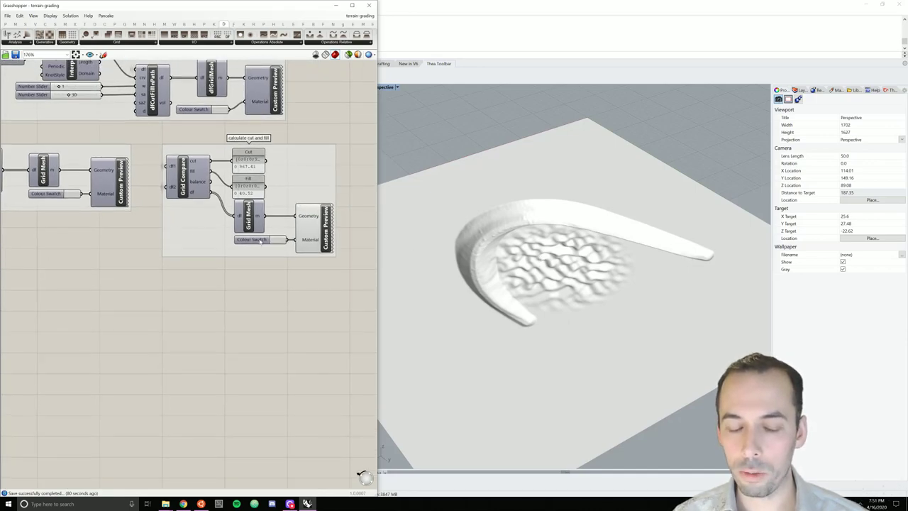
{"action": "scroll", "coordinate": [198, 228], "scroll_direction": "down", "scroll_amount": 1}
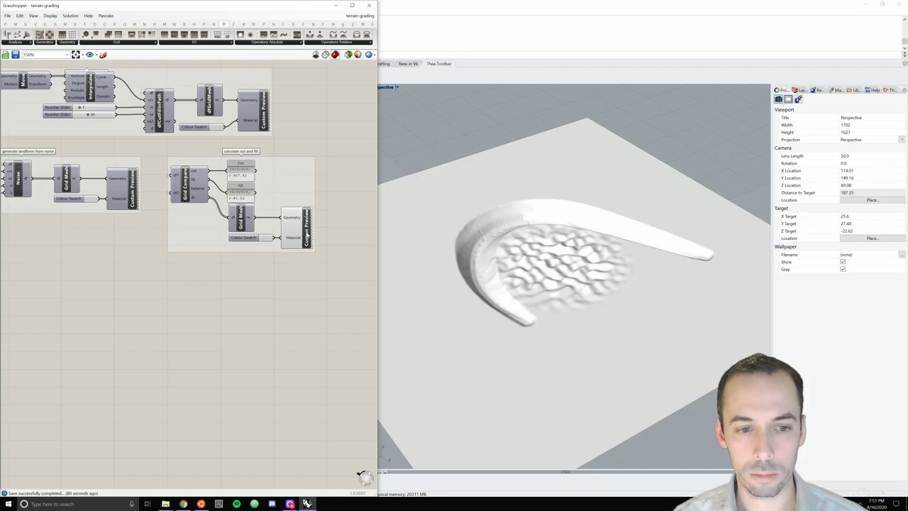
- Switch the preview from the cut and fill mesh back to the noise landform and view the whole terrain
{"action": "right_click", "coordinate": [308, 235]}
{"action": "left_click", "coordinate": [330, 248]}
{"action": "right_click", "coordinate": [135, 189]}
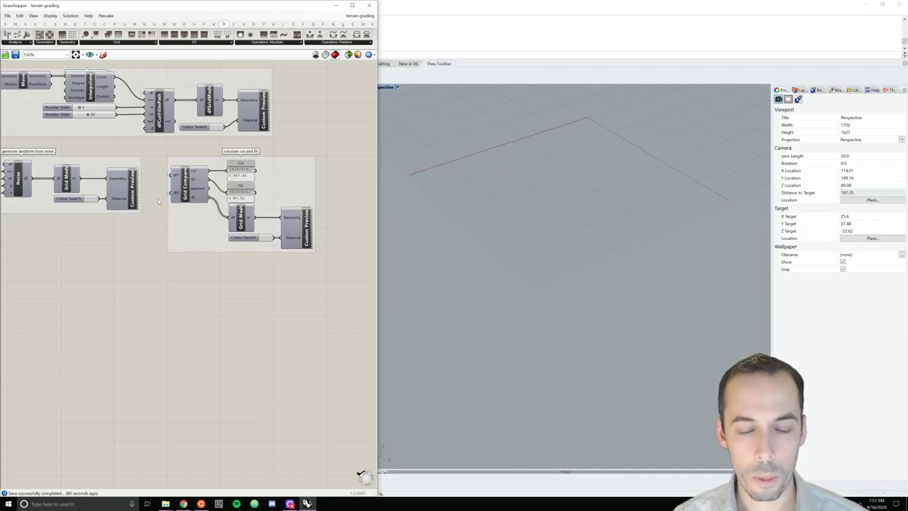
{"action": "left_click", "coordinate": [159, 202]}
{"action": "scroll", "coordinate": [507, 201], "scroll_direction": "down", "scroll_amount": 2}
{"action": "key", "text": "Caps_Lock"}
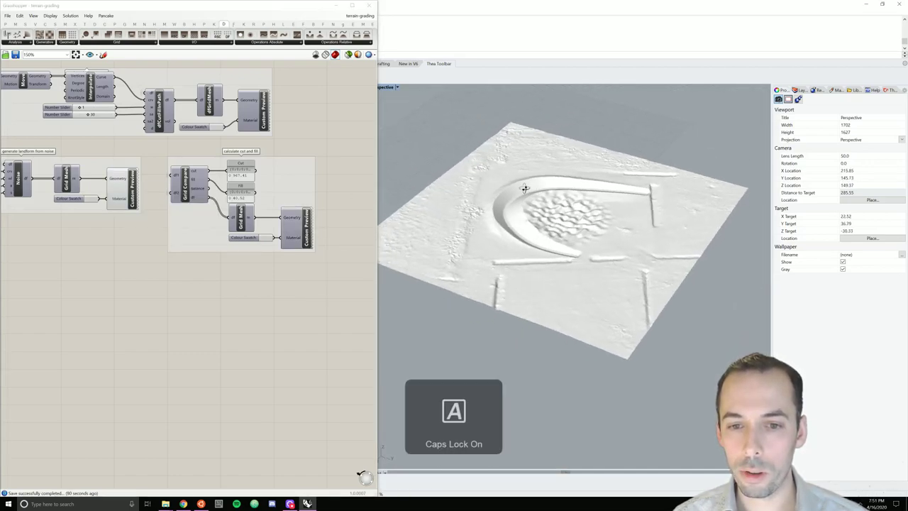
{"action": "right_click_drag", "start_coordinate": [524, 188], "coordinate": [555, 202]}
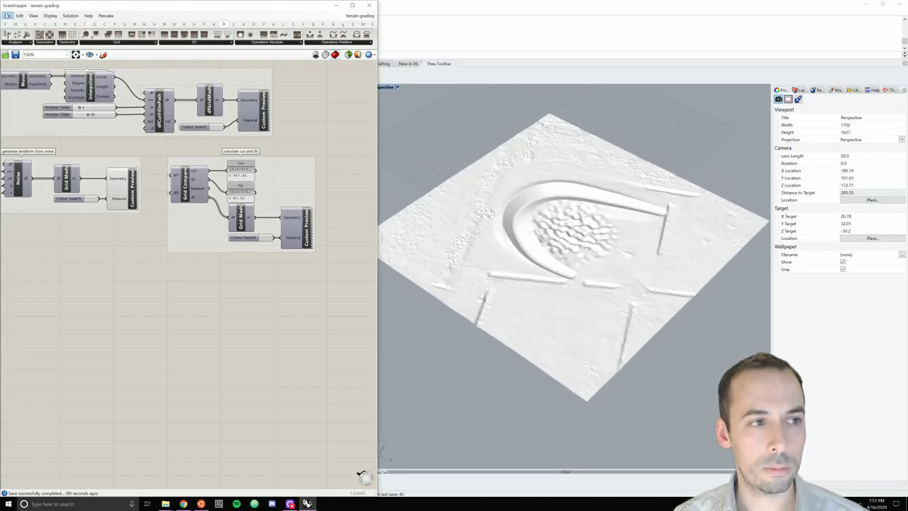
- Create a new definition and place an Import XYZ component near the start of the empty canvas
{"action": "left_click", "coordinate": [7, 16]}
{"action": "left_click", "coordinate": [28, 23]}
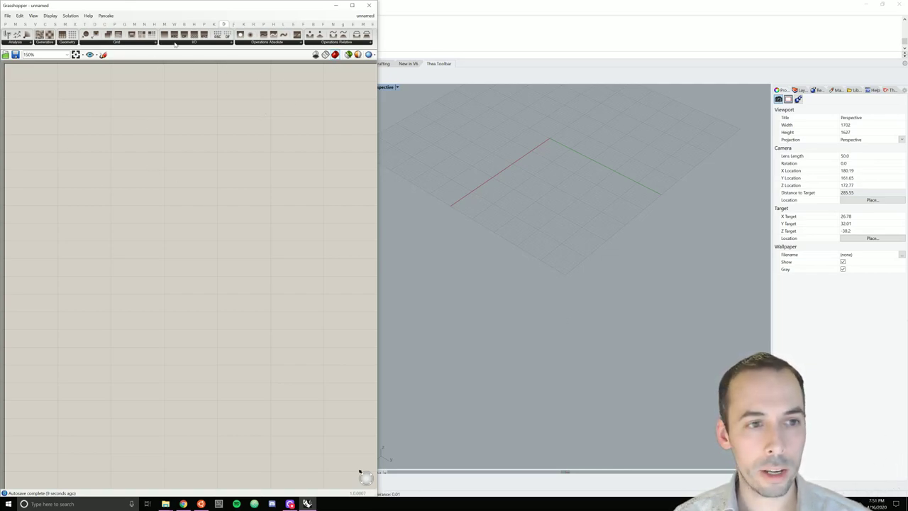
{"action": "left_click", "coordinate": [184, 44]}
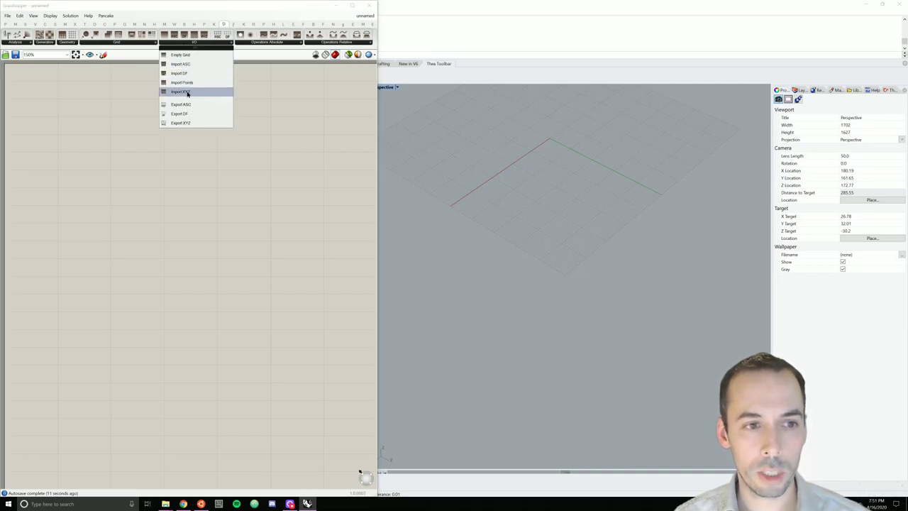
{"action": "left_click", "coordinate": [186, 92]}
{"action": "left_click", "coordinate": [71, 131]}
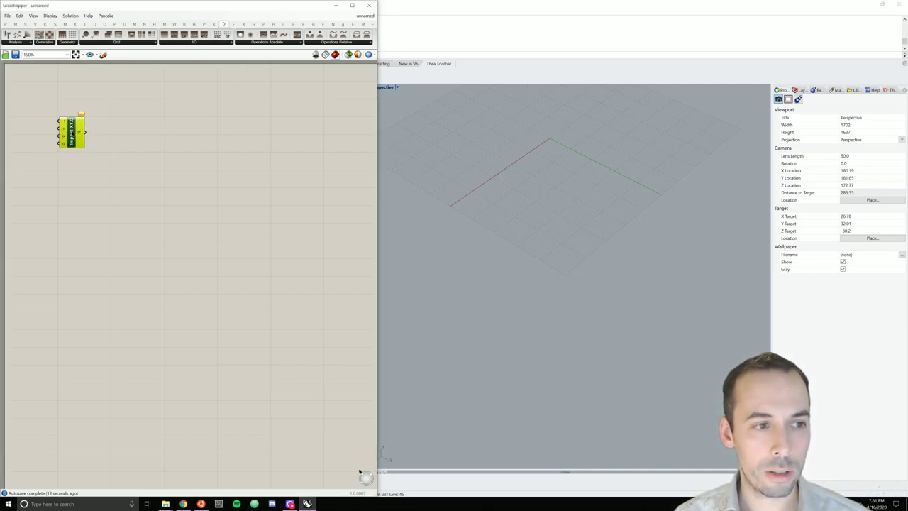
{"action": "left_click_drag", "start_coordinate": [71, 131], "coordinate": [97, 132]}
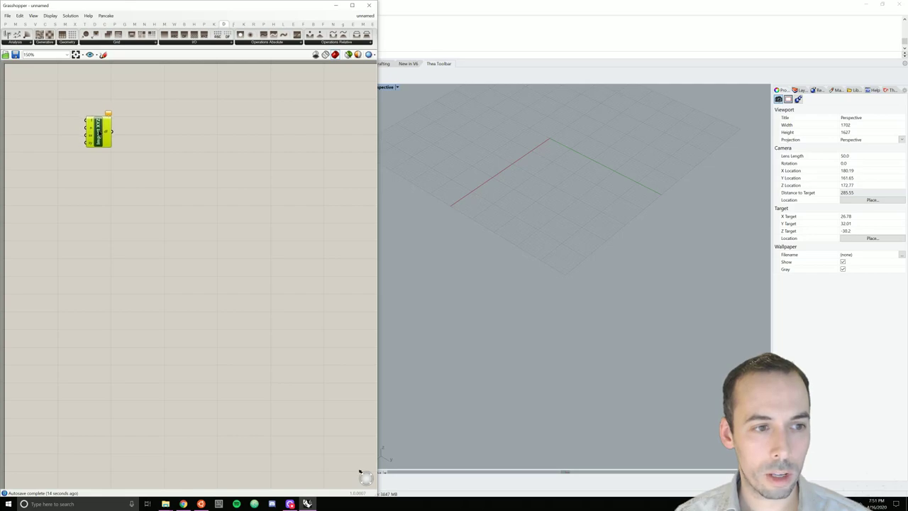
- Add a File Path parameter beside the Import XYZ component
{"action": "double_click", "coordinate": [74, 131]}
{"action": "type", "text": "Fi"}
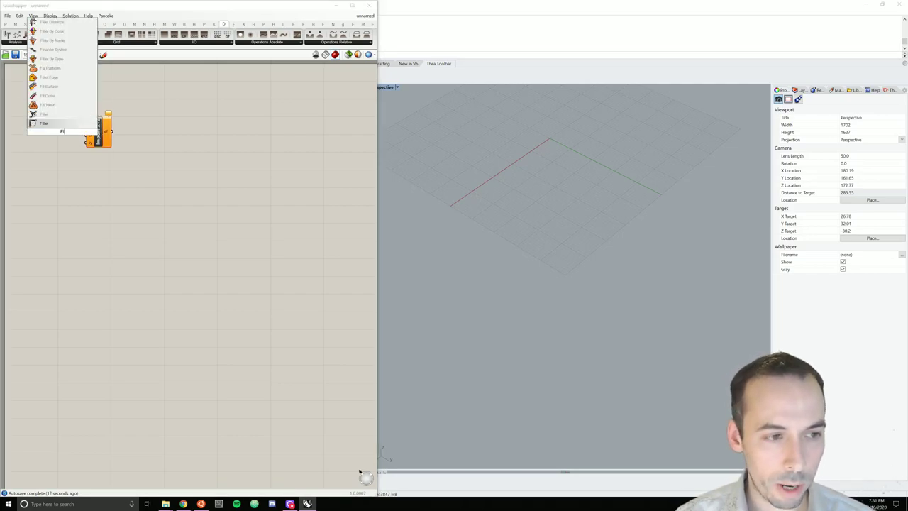
{"action": "type", "text": "LE PA"}
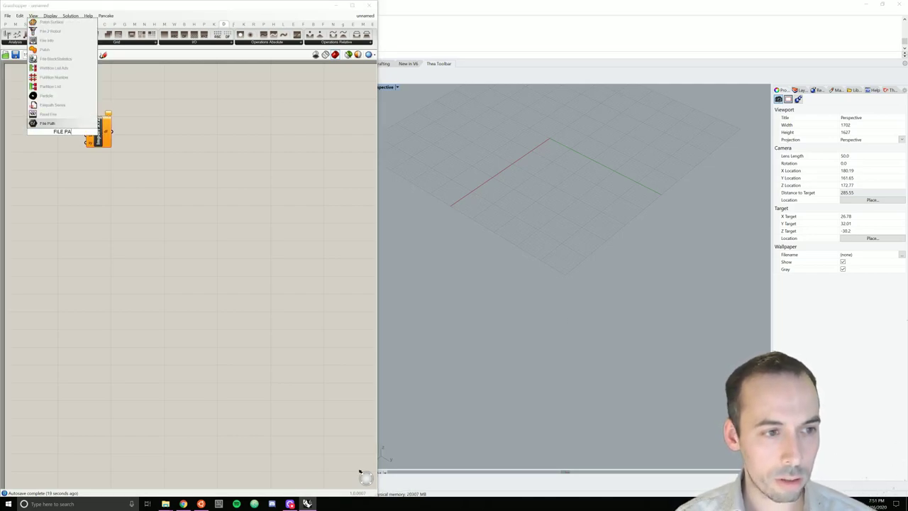
{"action": "key", "text": "Caps_Lock"}
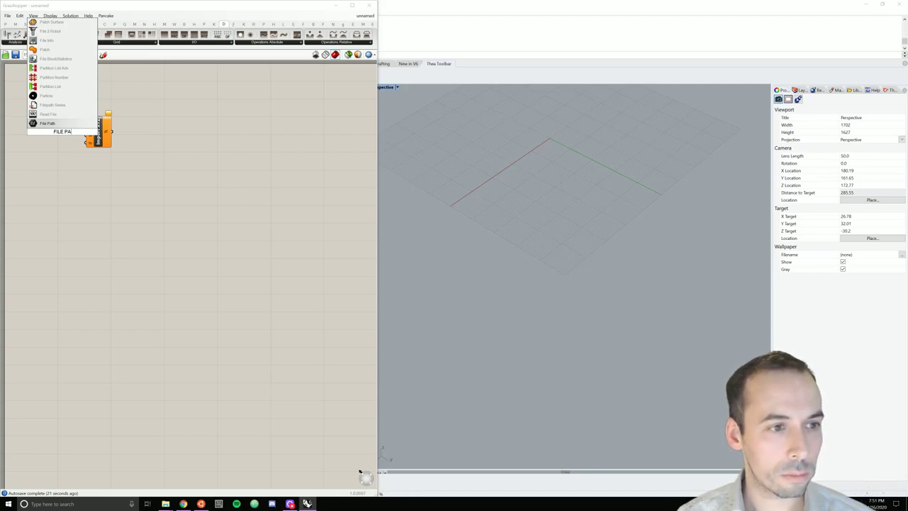
{"action": "key", "text": "Up"}
{"action": "key", "text": "Return"}
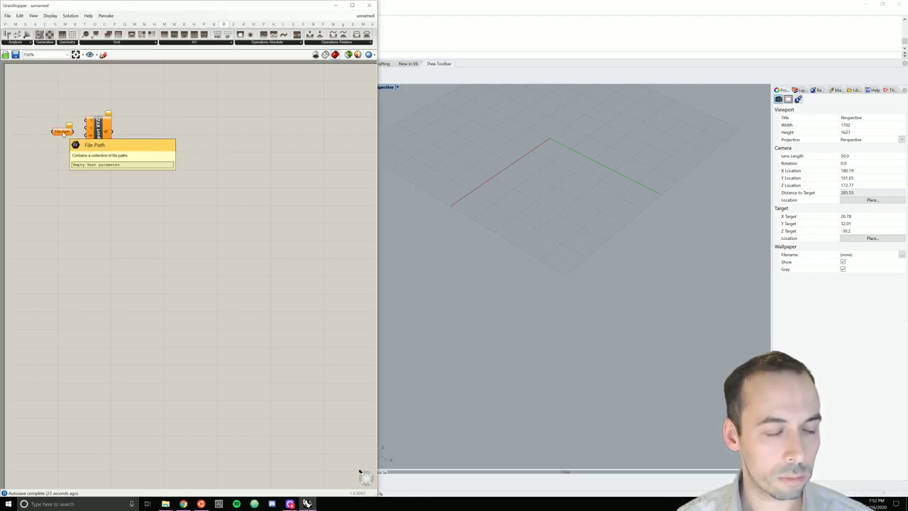
- Set the File Path parameter to one existing terrain data file and connect it to the Import XYZ file input
{"action": "right_click", "coordinate": [62, 132]}
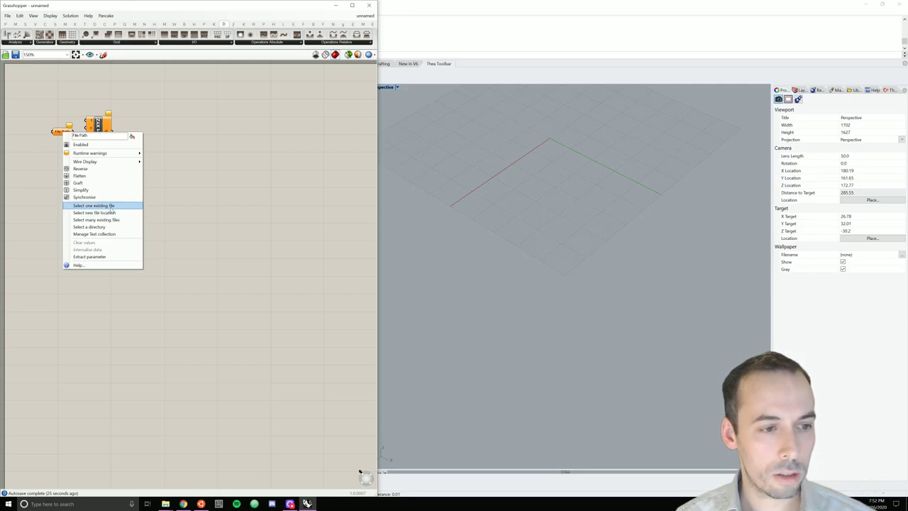
{"action": "left_click", "coordinate": [111, 206]}
{"action": "left_click", "coordinate": [279, 69]}
{"action": "double_click", "coordinate": [279, 69]}
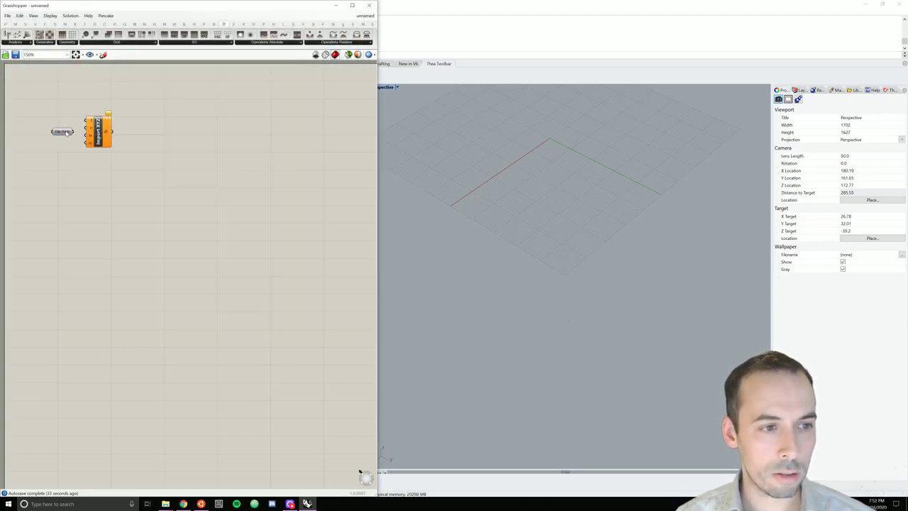
{"action": "left_click_drag", "start_coordinate": [67, 132], "coordinate": [64, 122]}
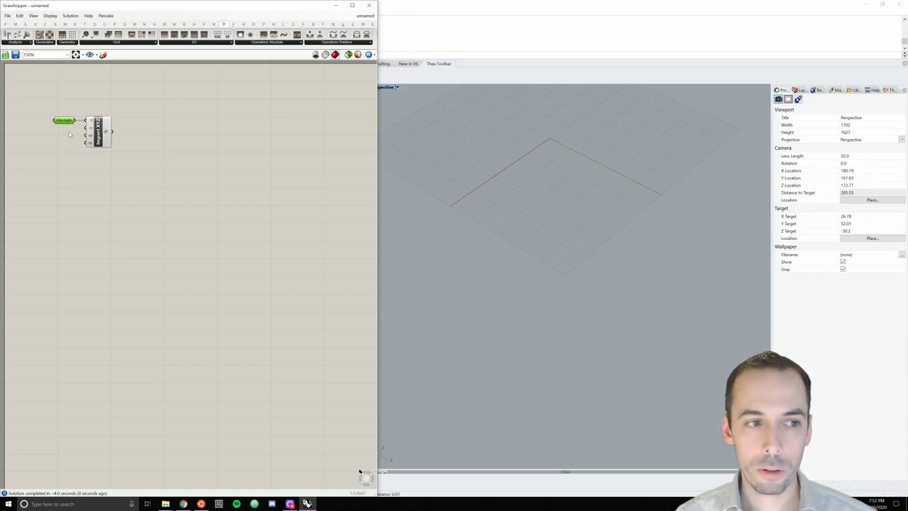
- Add a panel below the File Path parameter and title it Resolution
{"action": "double_click", "coordinate": [53, 166]}
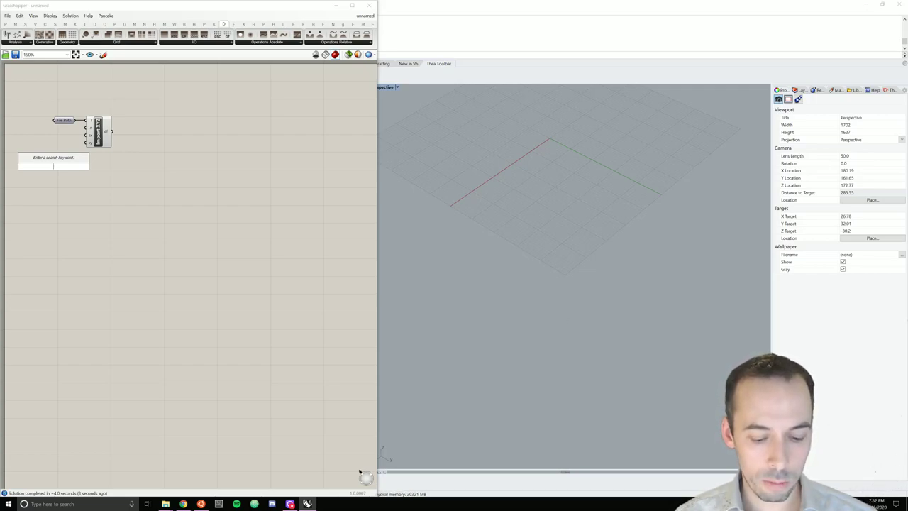
{"action": "type", "text": "pan"}
{"action": "key", "text": "Return"}
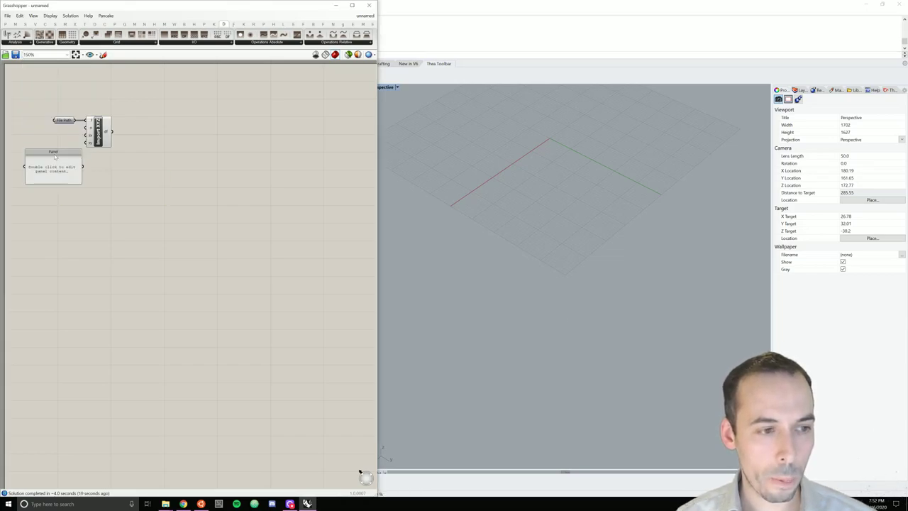
{"action": "right_click", "coordinate": [56, 153]}
{"action": "type", "text": "Resolution"}
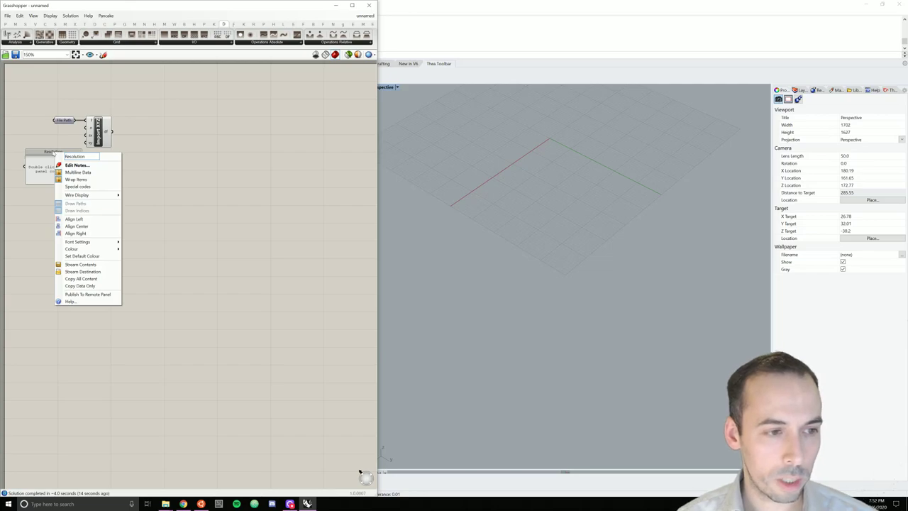
- Set the Resolution panel to 2, shrink it beneath the File Path parameter, and connect it to the Import XYZ component
{"action": "double_click", "coordinate": [46, 169]}
{"action": "type", "text": "2"}
{"action": "left_click", "coordinate": [99, 203]}
{"action": "left_click_drag", "start_coordinate": [79, 181], "coordinate": [71, 132]}
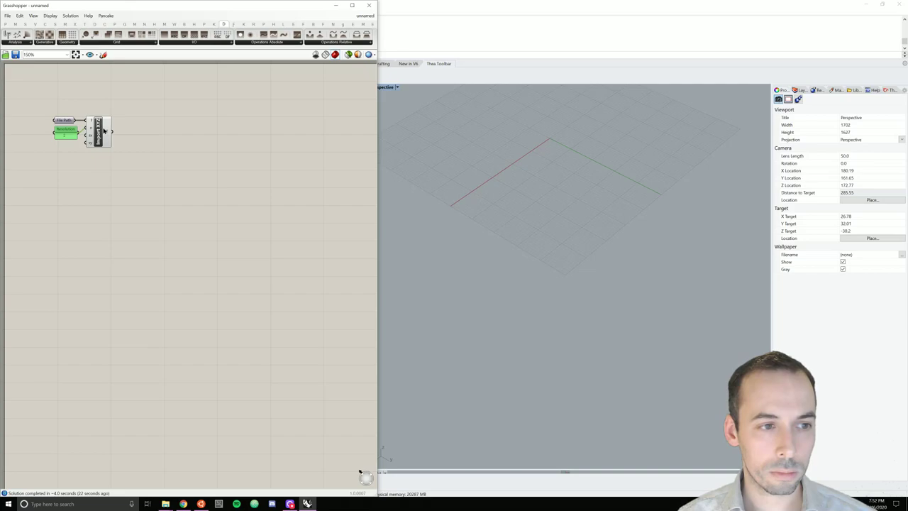
- Add a Grid Shift component beside Import XYZ and connect the Import XYZ output to its df input
{"action": "left_click_drag", "start_coordinate": [104, 131], "coordinate": [107, 130]}
{"action": "left_click", "coordinate": [147, 133]}
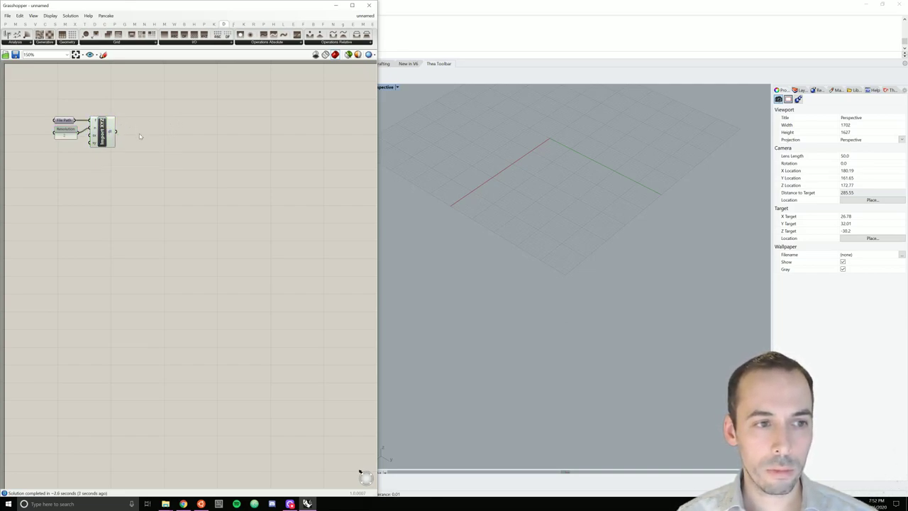
{"action": "left_click", "coordinate": [143, 44]}
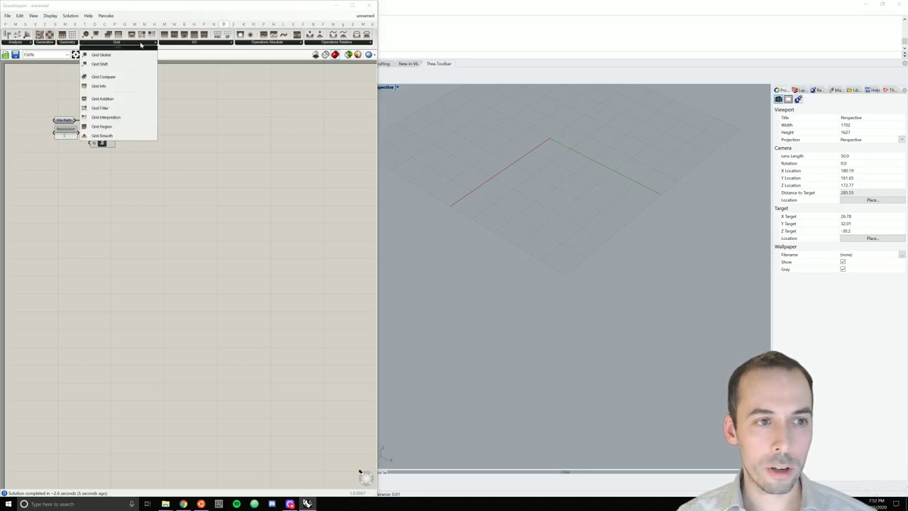
{"action": "left_click", "coordinate": [132, 65]}
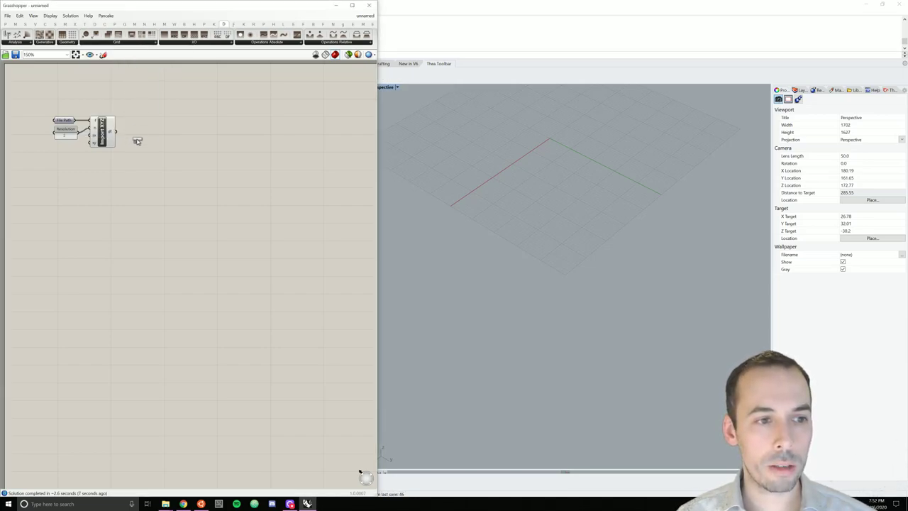
{"action": "left_click", "coordinate": [146, 128]}
{"action": "left_click_drag", "start_coordinate": [117, 132], "coordinate": [140, 142]}
{"action": "left_click", "coordinate": [170, 131]}
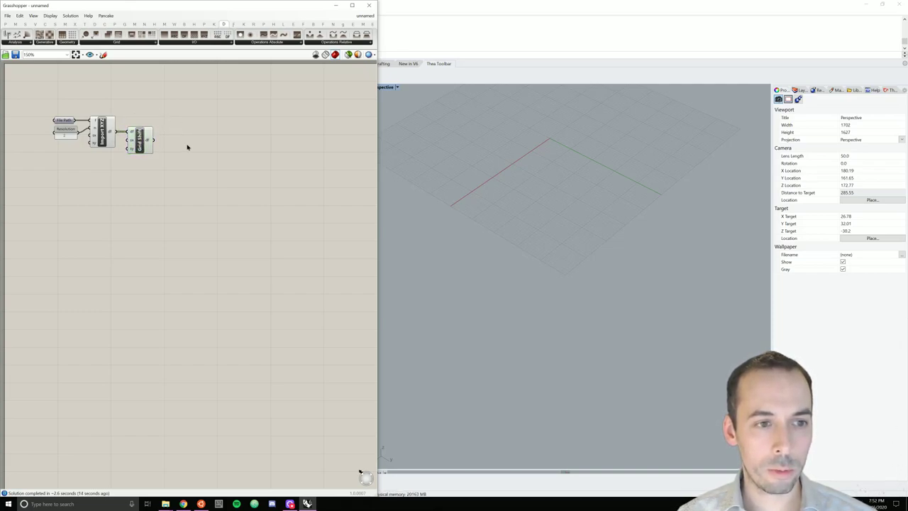
- Add a Grid Mesh component after Grid Shift and connect the Grid Shift output to its df input
{"action": "double_click", "coordinate": [187, 147]}
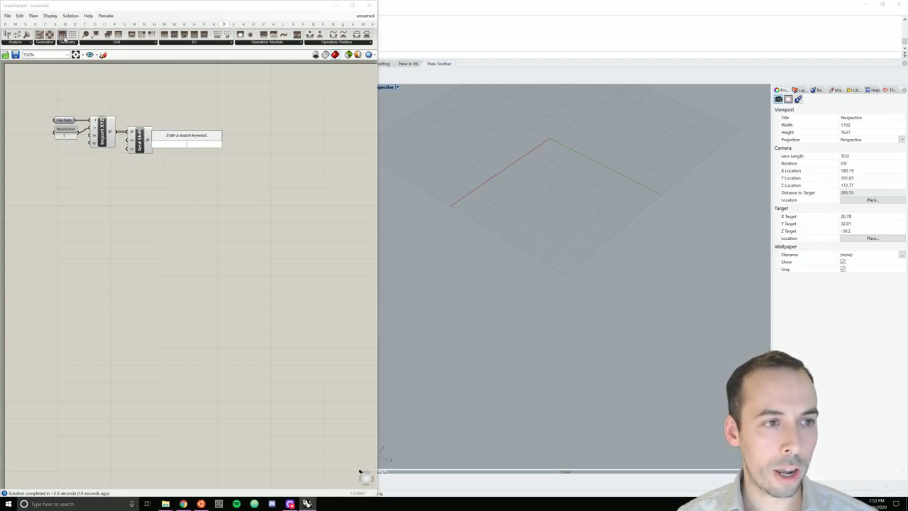
{"action": "left_click", "coordinate": [62, 34]}
{"action": "mouse_move", "coordinate": [186, 137]}
{"action": "left_mouse_down"}
{"action": "mouse_move", "coordinate": [157, 143]}
{"action": "mouse_move", "coordinate": [190, 142]}
{"action": "mouse_move", "coordinate": [177, 141]}
{"action": "left_mouse_up"}
{"action": "left_click", "coordinate": [235, 143]}
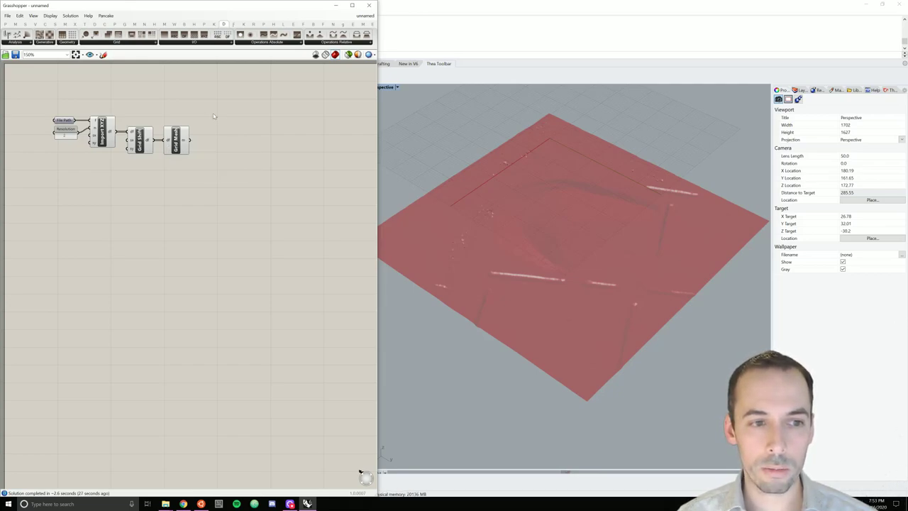
- Add a Custom Preview component and connect the Grid Mesh output to its Geometry input
{"action": "double_click", "coordinate": [219, 144]}
{"action": "type", "text": "custom pr"}
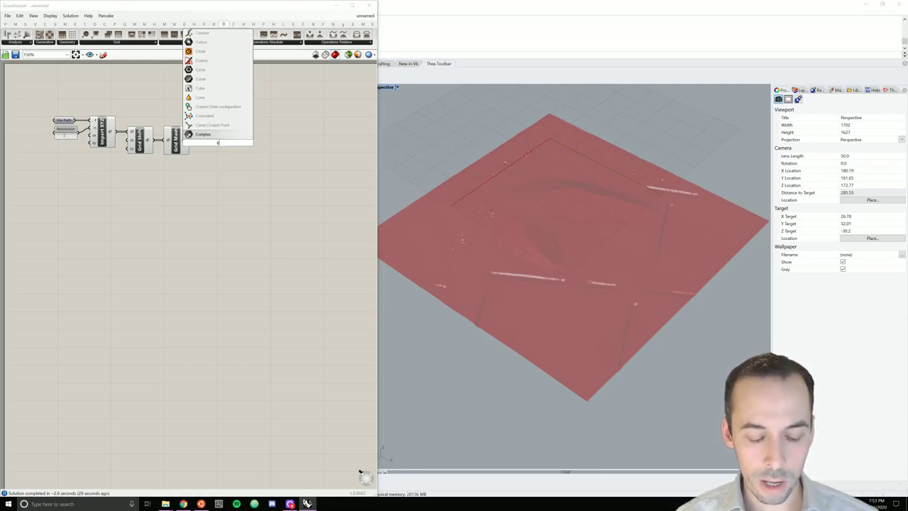
{"action": "key", "text": "Up"}
{"action": "key", "text": "Up"}
{"action": "key", "text": "Return"}
{"action": "left_click_drag", "start_coordinate": [190, 140], "coordinate": [232, 156]}
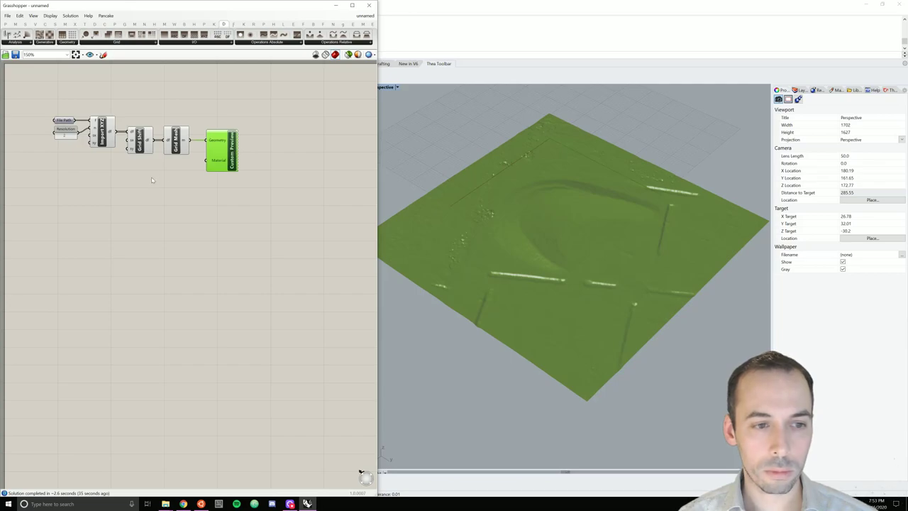
- Add a Colour Swatch beneath the Grid Mesh component
{"action": "double_click", "coordinate": [181, 163]}
{"action": "type", "text": "col"}
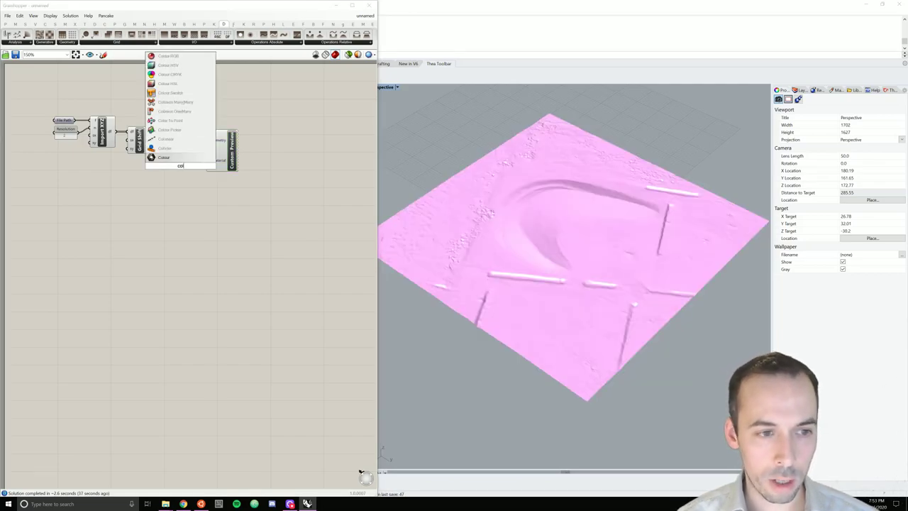
{"action": "key", "text": "Up"}
{"action": "key", "text": "Up"}
{"action": "key", "text": "Up"}
{"action": "key", "text": "Up"}
{"action": "key", "text": "Up"}
{"action": "key", "text": "Up"}
{"action": "key", "text": "Up"}
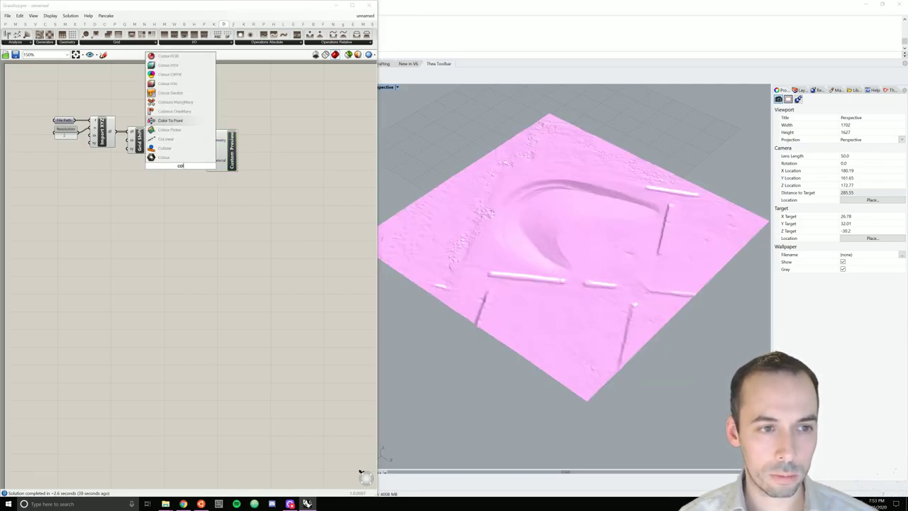
{"action": "key", "text": "Return"}
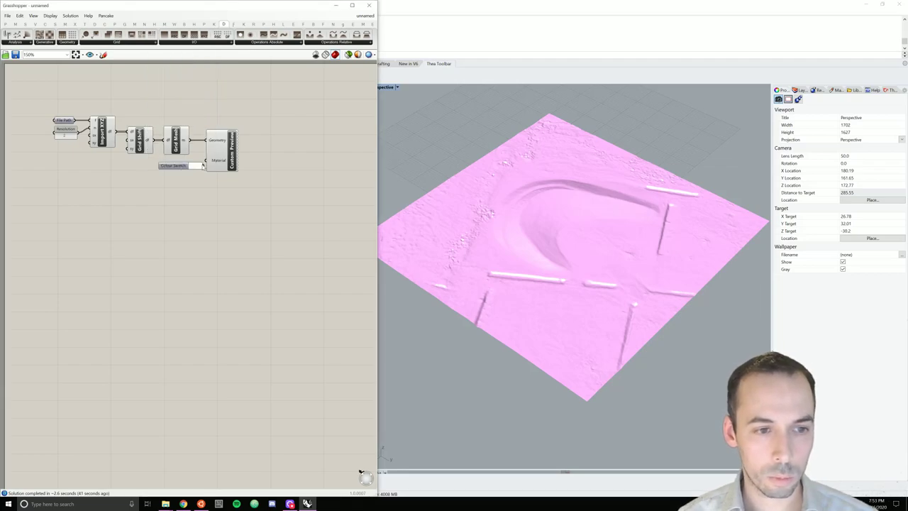
- Connect the Colour Swatch to the Custom Preview's Material input and space the two components apart
{"action": "left_click_drag", "start_coordinate": [204, 166], "coordinate": [176, 165]}
{"action": "left_click_drag", "start_coordinate": [229, 153], "coordinate": [244, 153]}
{"action": "left_click", "coordinate": [201, 161]}
{"action": "left_click_drag", "start_coordinate": [267, 245], "coordinate": [252, 245]}
{"action": "left_click", "coordinate": [305, 194]}
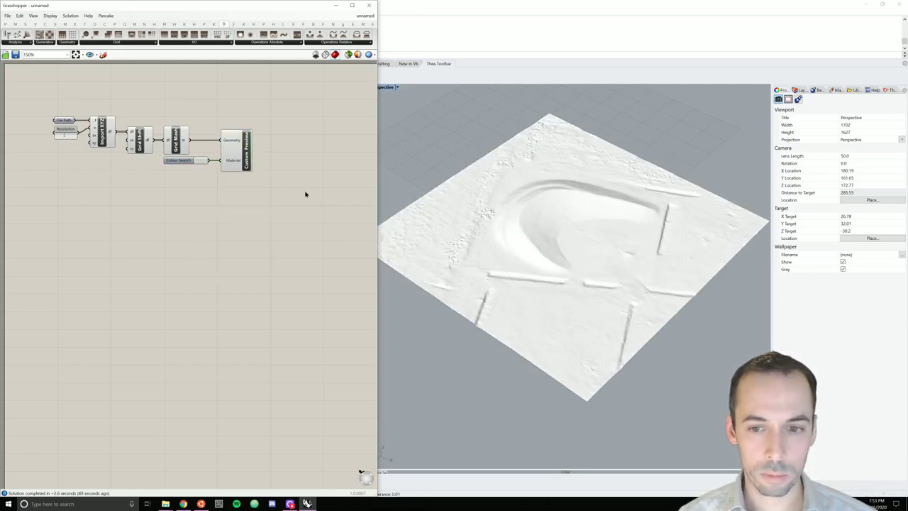
- Group all the placed components and name the group "import xyz point cloud"
{"action": "left_click_drag", "start_coordinate": [299, 217], "coordinate": [21, 90]}
{"action": "key", "text": "ctrl+g"}
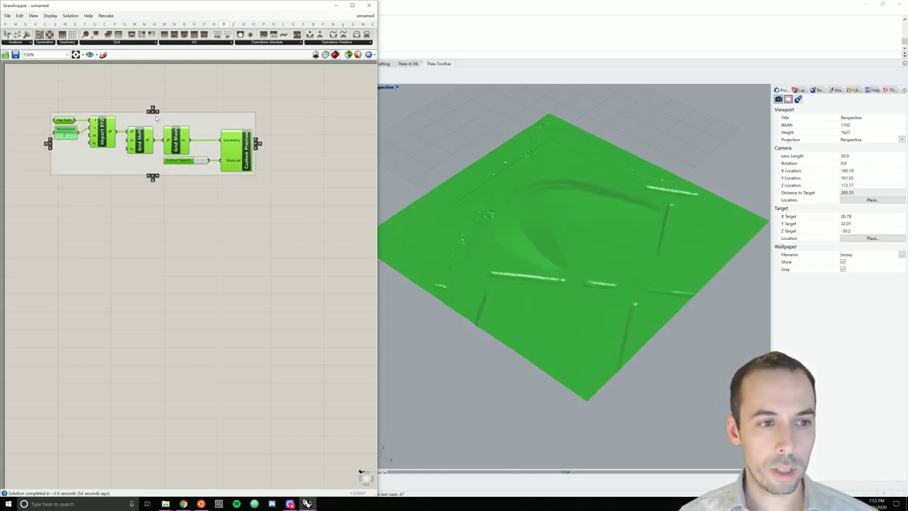
{"action": "right_click", "coordinate": [157, 120]}
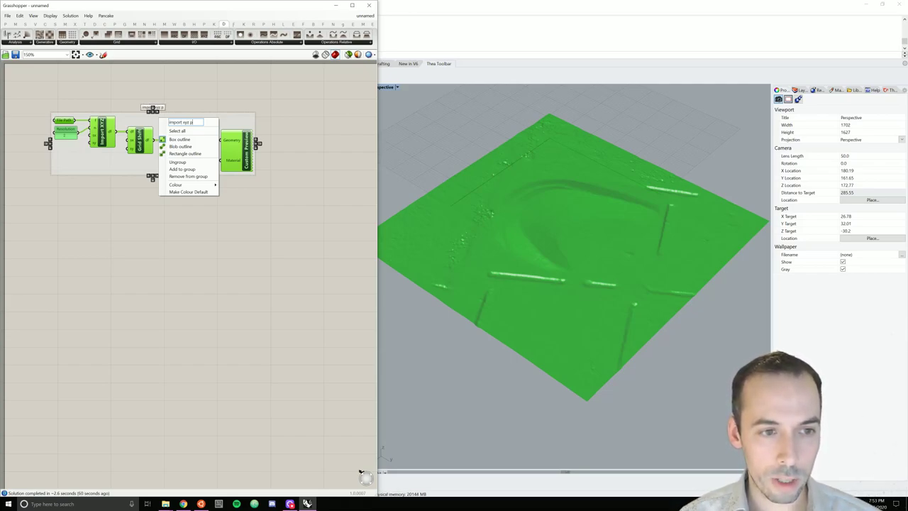
{"action": "type", "text": "oint clou"}
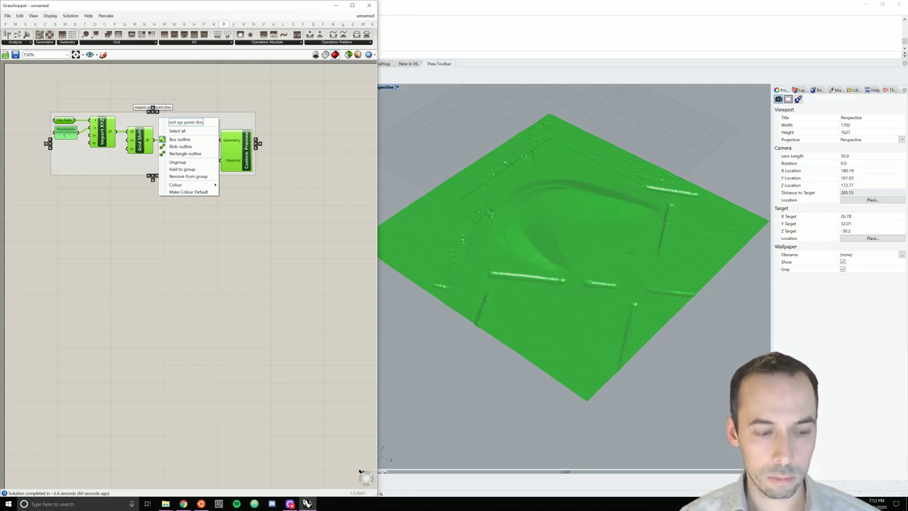
{"action": "type", "text": "d"}
{"action": "key", "text": "Return"}
{"action": "left_click", "coordinate": [262, 206]}
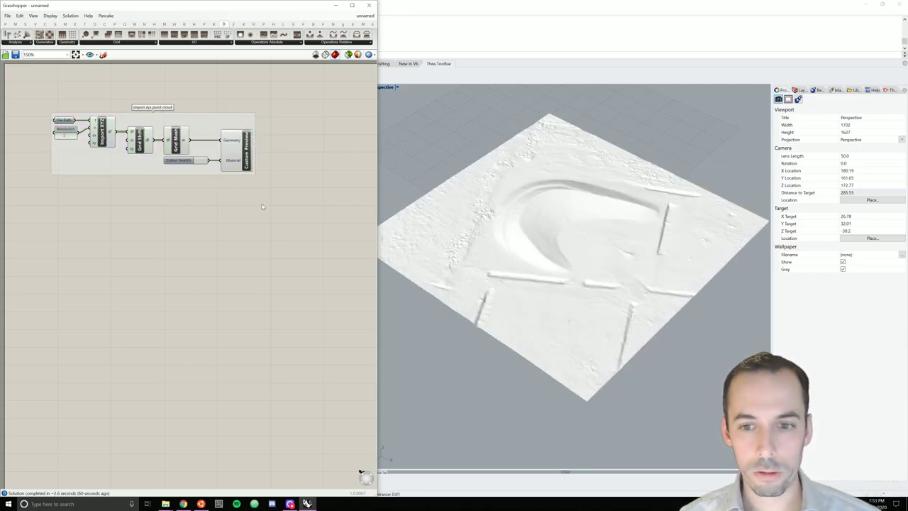
- Add a Cut & Fill In Path component well to the right of the import group
{"action": "right_click_drag", "start_coordinate": [478, 249], "coordinate": [517, 212]}
{"action": "scroll", "coordinate": [498, 223], "scroll_direction": "down", "scroll_amount": 4}
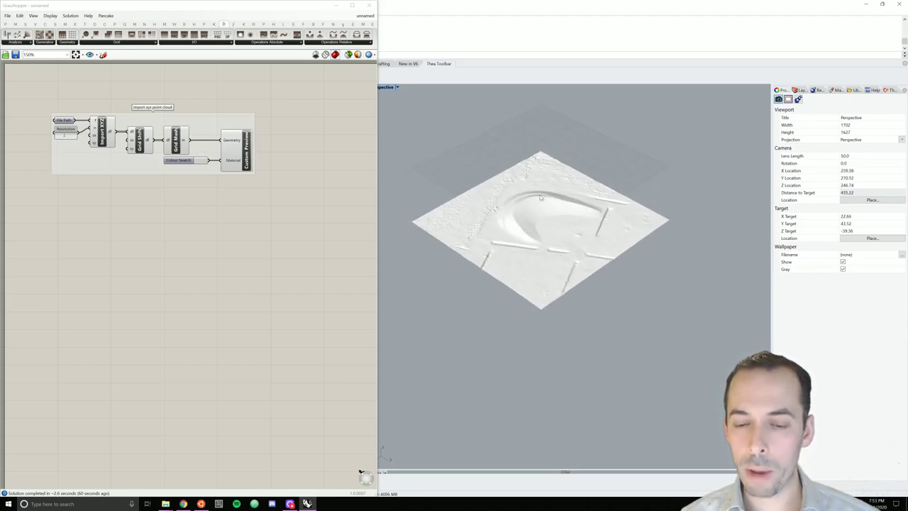
{"action": "scroll", "coordinate": [311, 159], "scroll_direction": "up", "scroll_amount": 1}
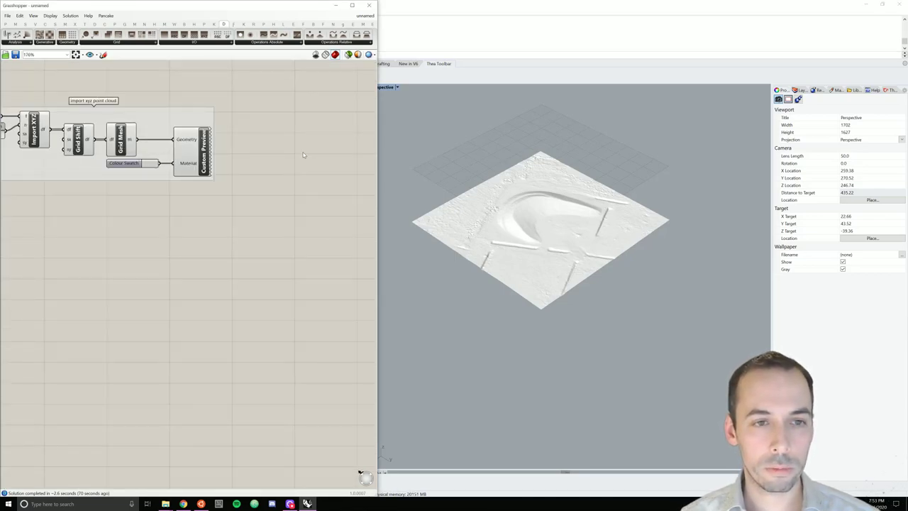
{"action": "right_click_drag", "start_coordinate": [331, 178], "coordinate": [268, 179]}
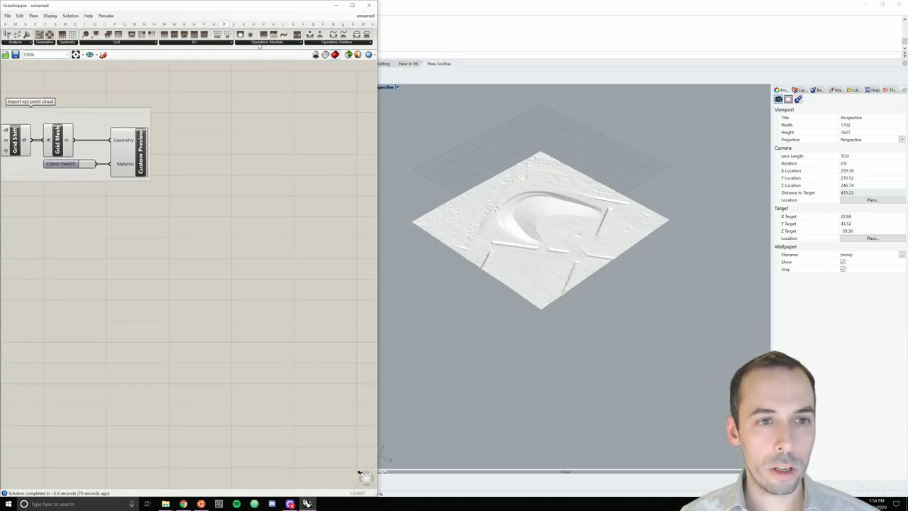
{"action": "left_click", "coordinate": [259, 44]}
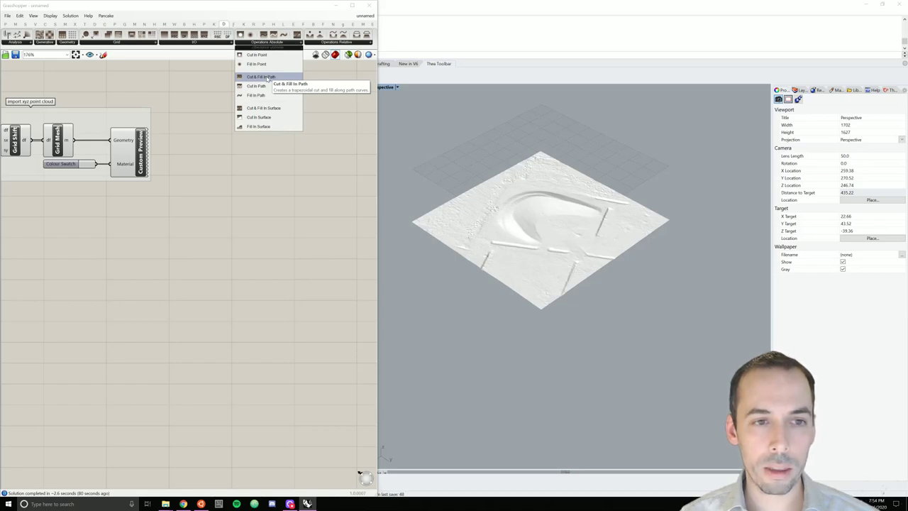
{"action": "left_click", "coordinate": [268, 78]}
{"action": "left_click", "coordinate": [302, 128]}
{"action": "right_click_drag", "start_coordinate": [271, 138], "coordinate": [259, 136]}
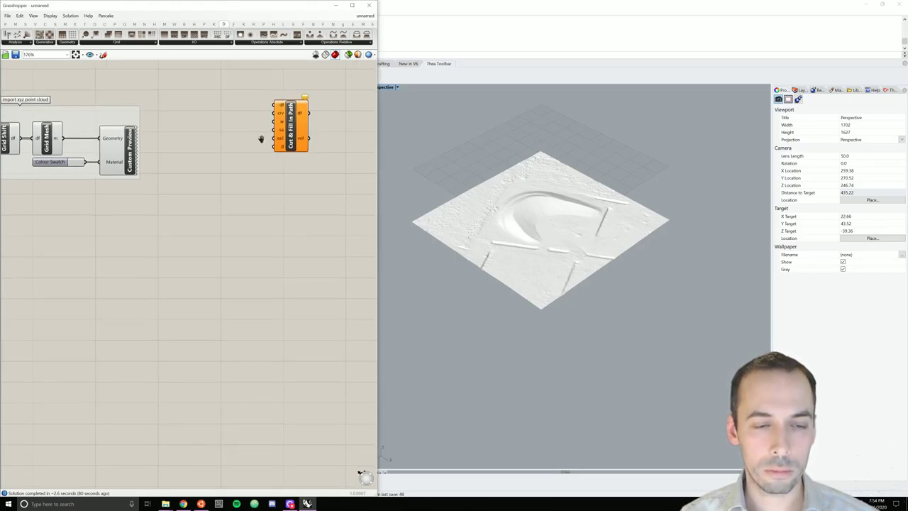
{"action": "left_click_drag", "start_coordinate": [292, 134], "coordinate": [340, 146]}
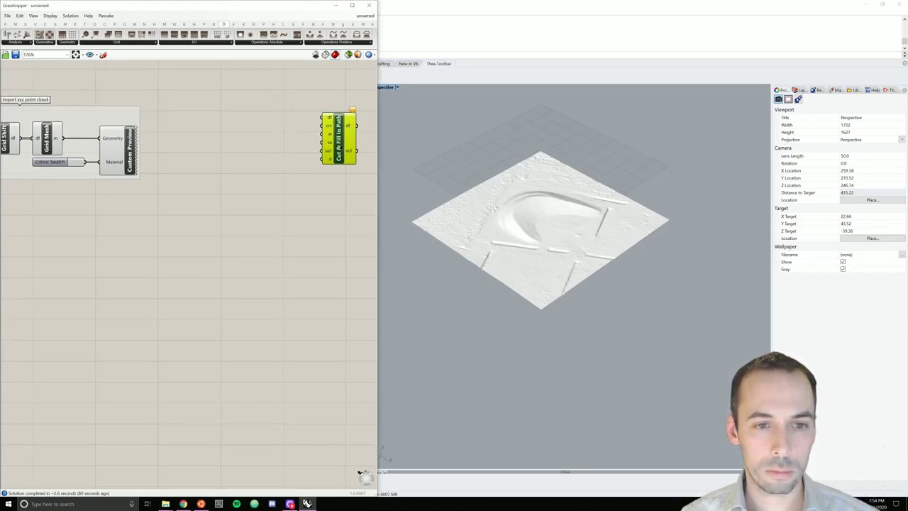
{"action": "left_click", "coordinate": [248, 125]}
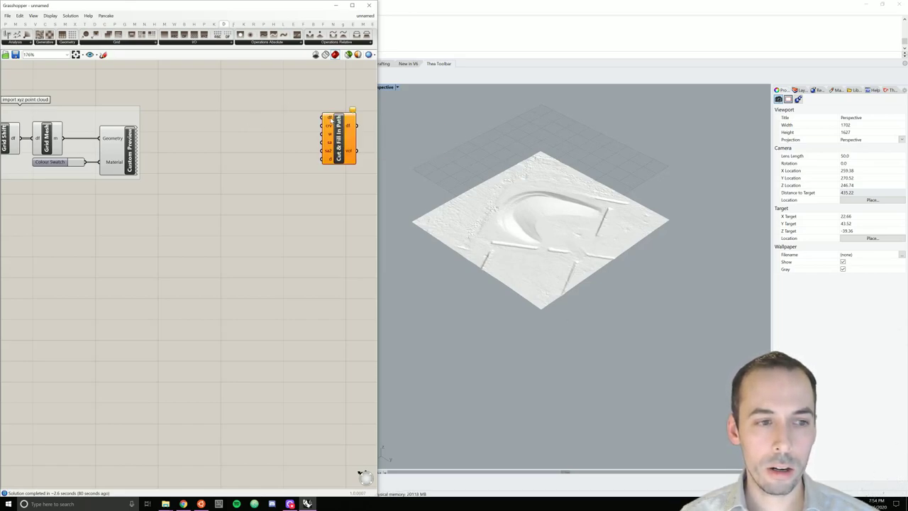
- Connect the Grid Shift output to the df input of Cut & Fill In Path and hide that wire
{"action": "scroll", "coordinate": [331, 121], "scroll_direction": "down", "scroll_amount": 1}
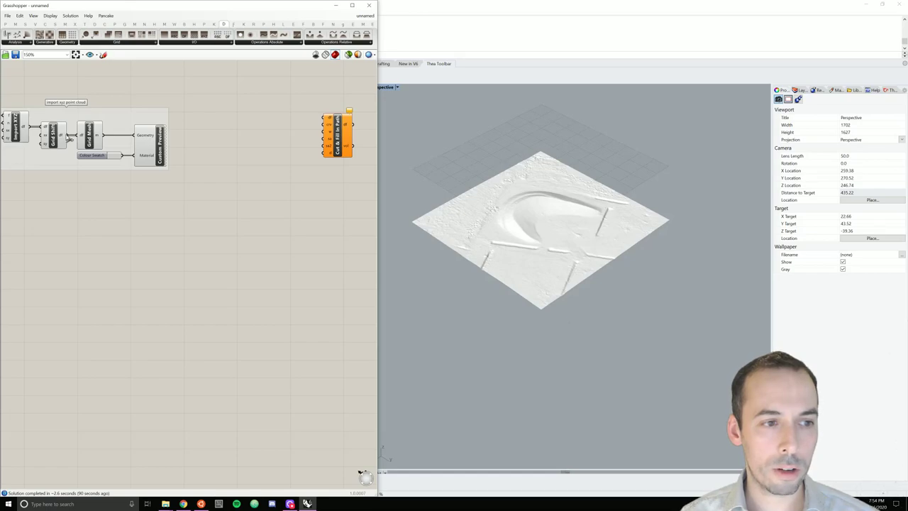
{"action": "left_click_drag", "start_coordinate": [70, 139], "coordinate": [324, 118]}
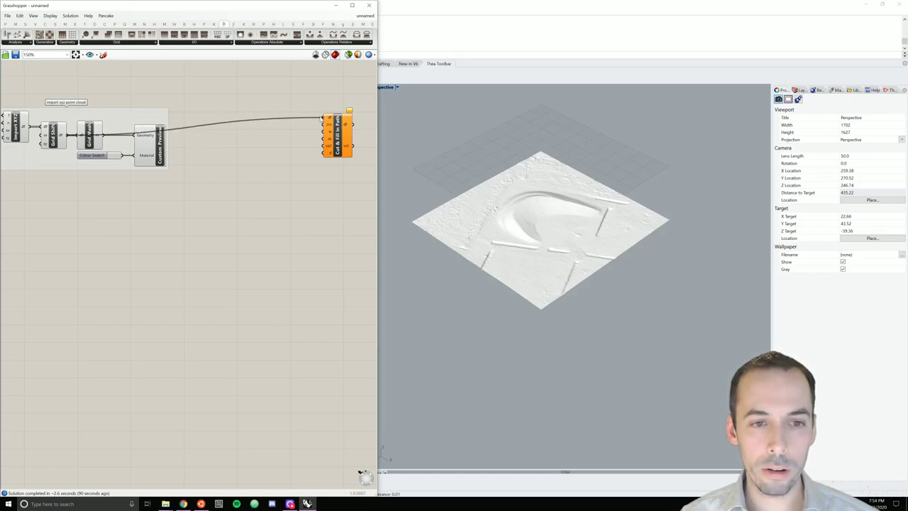
{"action": "scroll", "coordinate": [328, 116], "scroll_direction": "up", "scroll_amount": 3}
{"action": "right_click", "coordinate": [331, 113]}
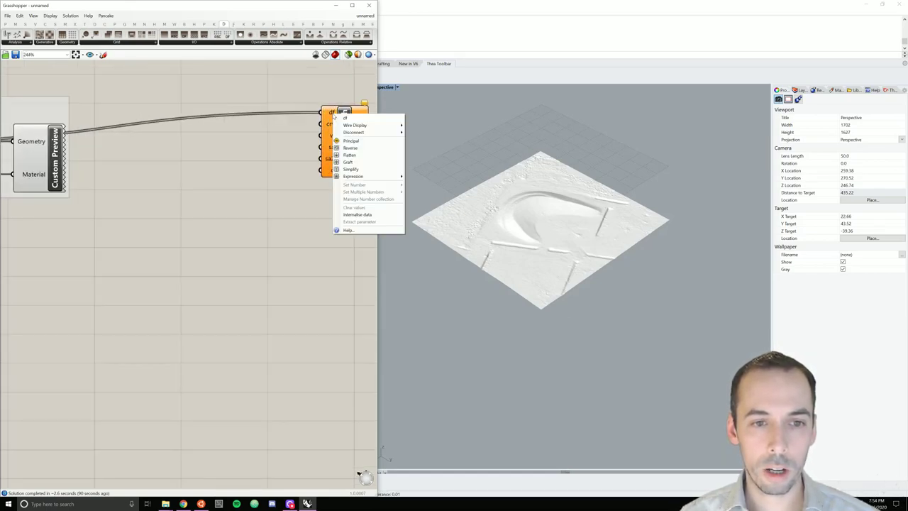
{"action": "mouse_move", "coordinate": [378, 127]}
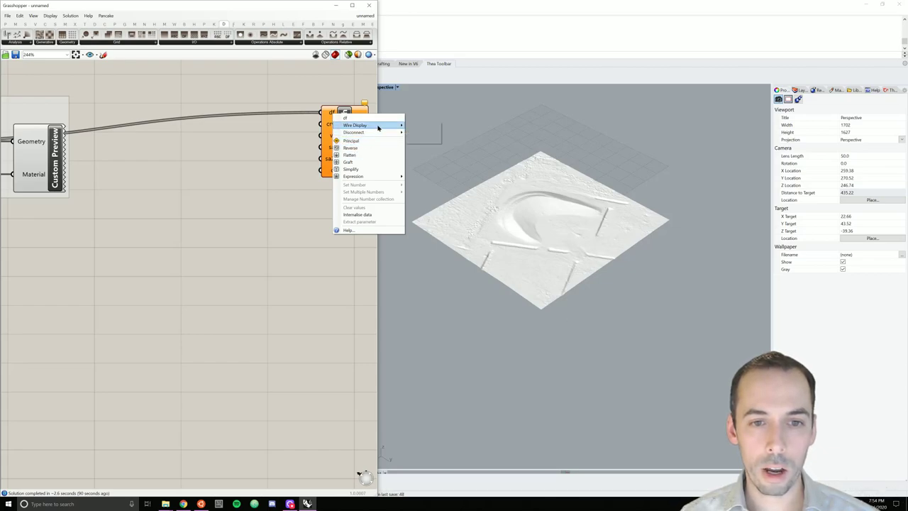
{"action": "left_click", "coordinate": [420, 139]}
{"action": "scroll", "coordinate": [263, 157], "scroll_direction": "down", "scroll_amount": 3}
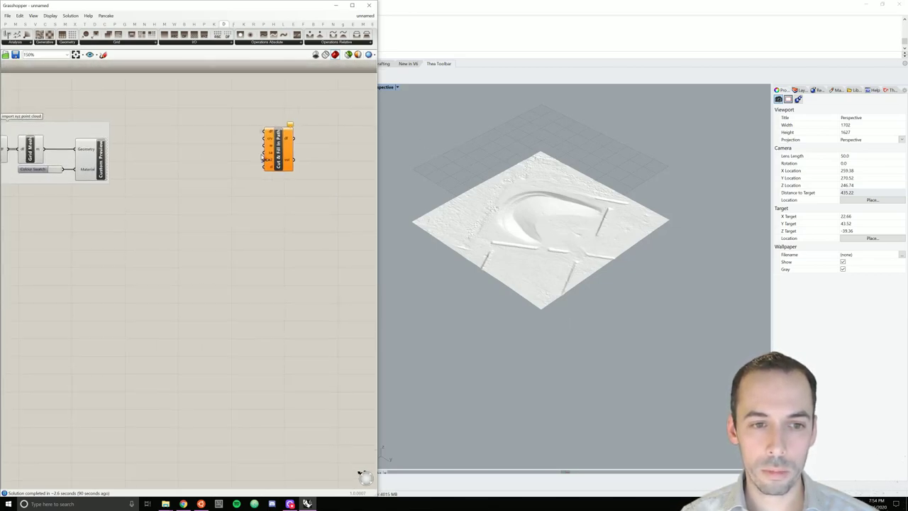
{"action": "left_click", "coordinate": [273, 153]}
{"action": "scroll", "coordinate": [330, 133], "scroll_direction": "up", "scroll_amount": 2}
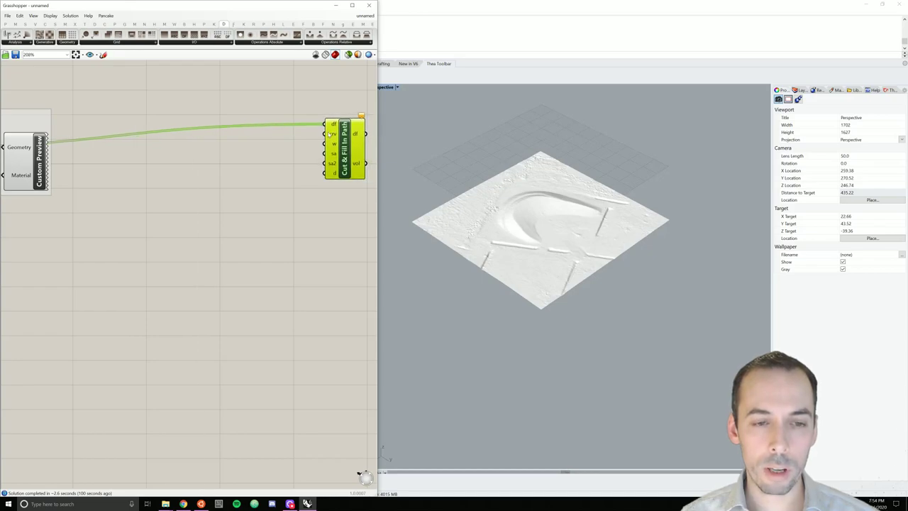
{"action": "left_click", "coordinate": [219, 175]}
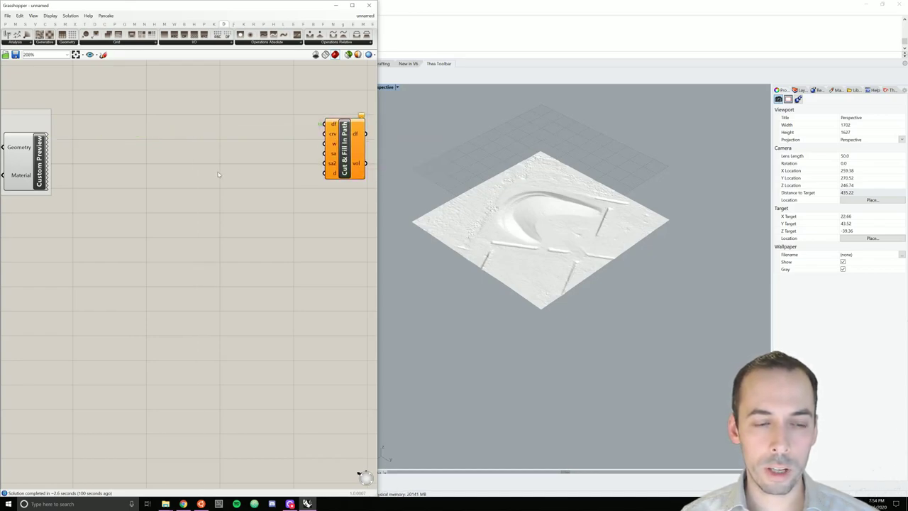
- Add an Interpolate curve component and connect its Curve output to the crv input of Cut & Fill In Path
{"action": "double_click", "coordinate": [256, 140]}
{"action": "type", "text": "int"}
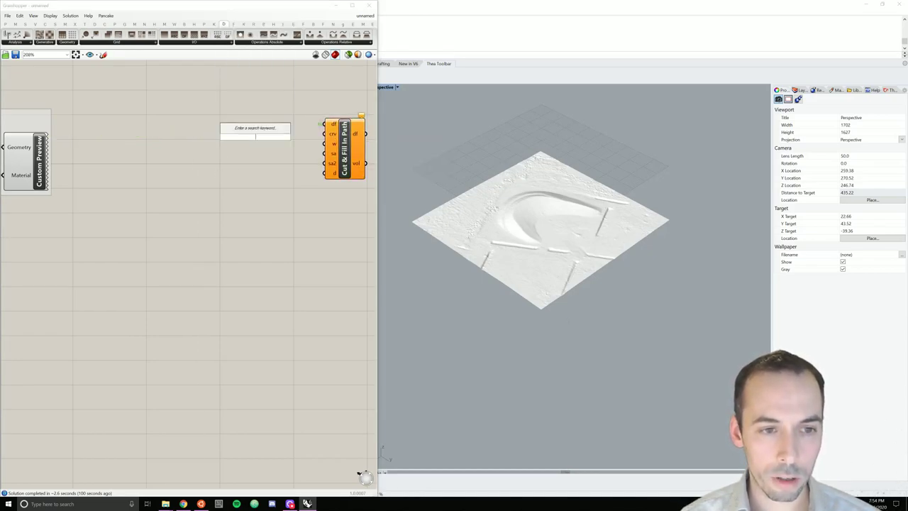
{"action": "type", "text": "erpo"}
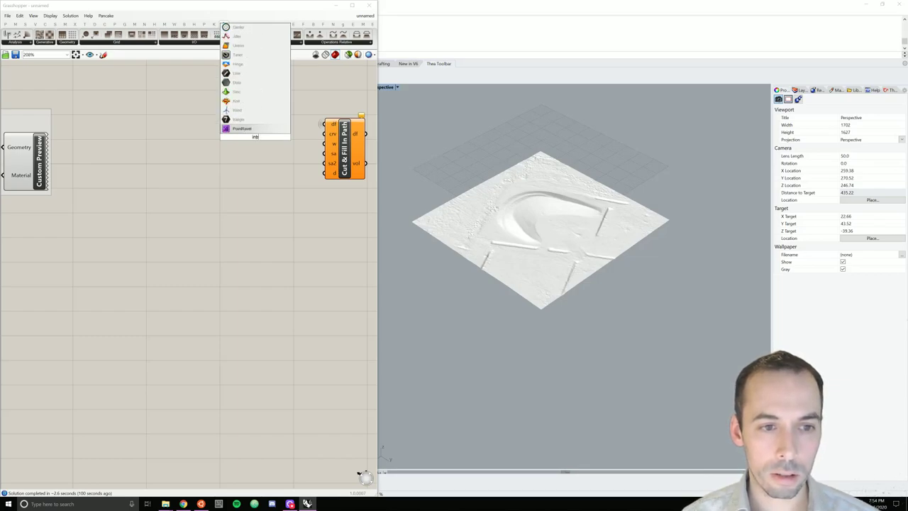
{"action": "key", "text": "Up"}
{"action": "key", "text": "Up"}
{"action": "key", "text": "Up"}
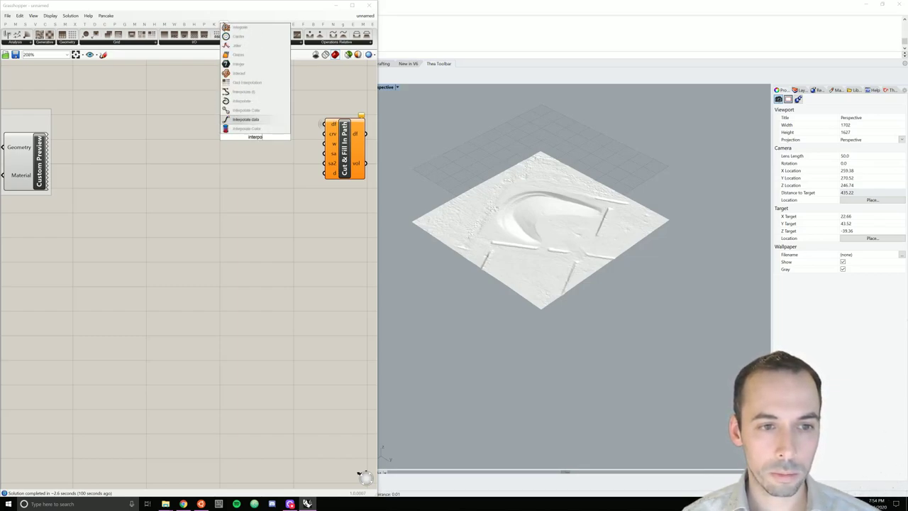
{"action": "key", "text": "Return"}
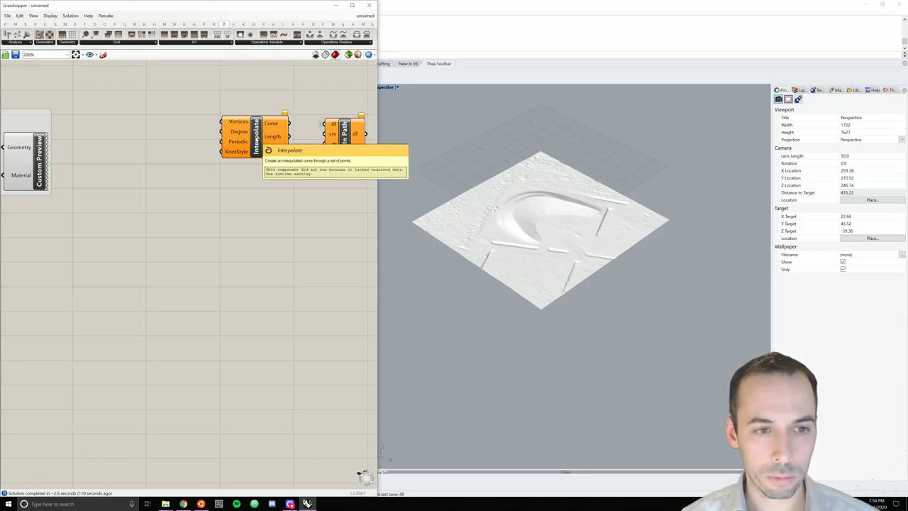
{"action": "left_click_drag", "start_coordinate": [290, 123], "coordinate": [330, 135]}
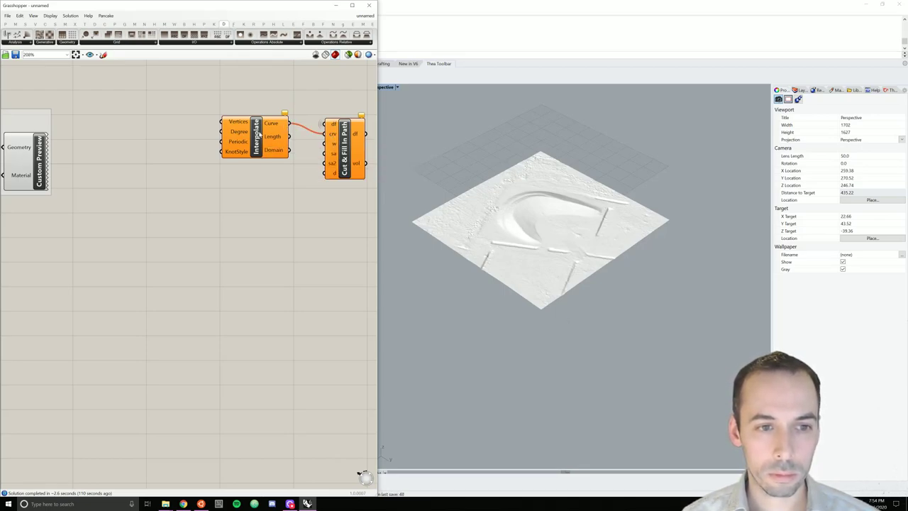
- Move the Interpolate component closer to Cut & Fill In Path and add a Point parameter to its left
{"action": "left_click_drag", "start_coordinate": [256, 130], "coordinate": [277, 141]}
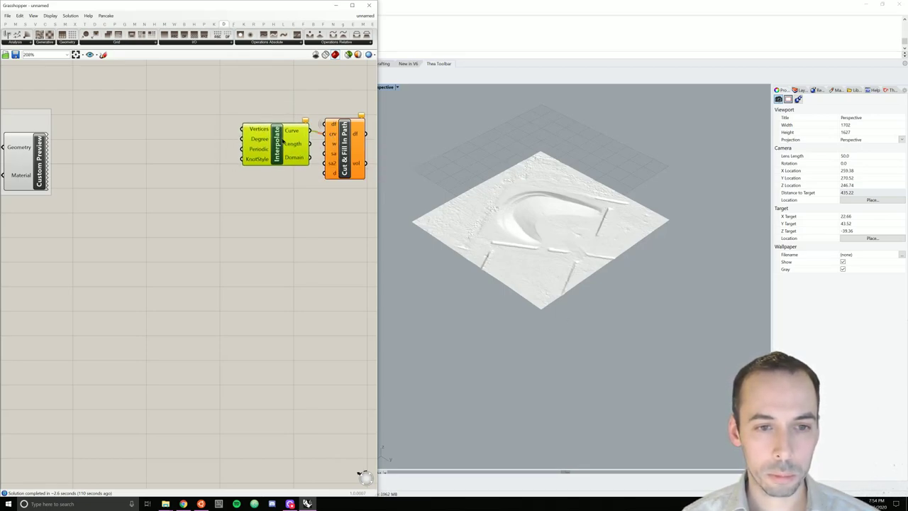
{"action": "left_click", "coordinate": [204, 129]}
{"action": "double_click", "coordinate": [195, 135]}
{"action": "type", "text": "po"}
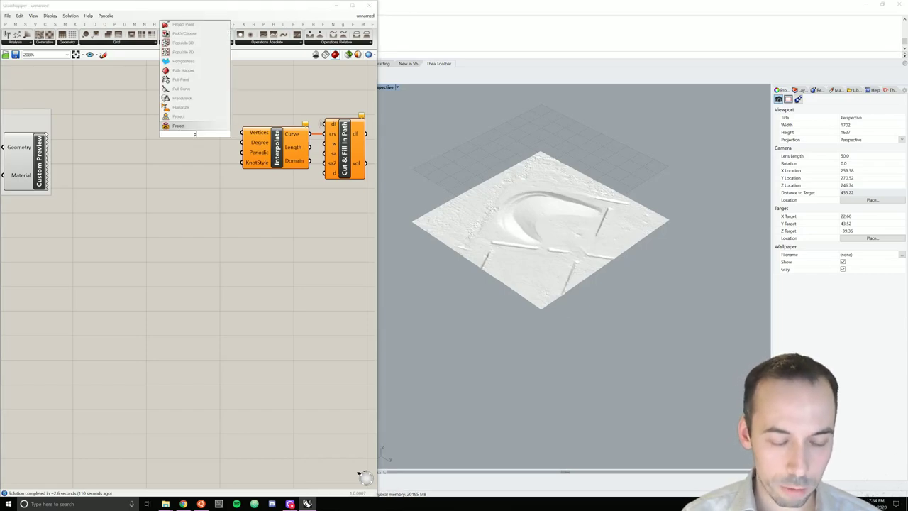
{"action": "type", "text": "int"}
{"action": "key", "text": "Return"}
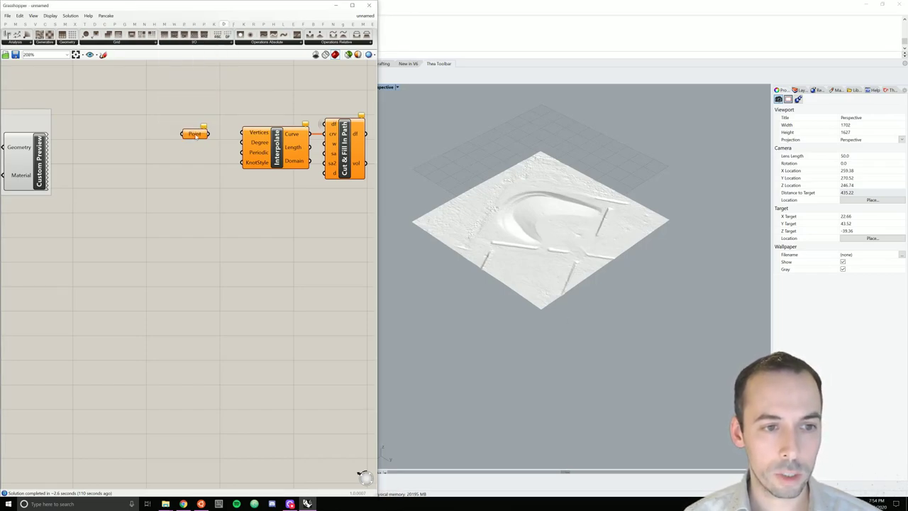
{"action": "mouse_move", "coordinate": [210, 134]}
{"action": "left_mouse_down"}
{"action": "mouse_move", "coordinate": [241, 134]}
{"action": "mouse_move", "coordinate": [200, 133]}
{"action": "left_mouse_up"}
{"action": "right_click", "coordinate": [298, 135]}
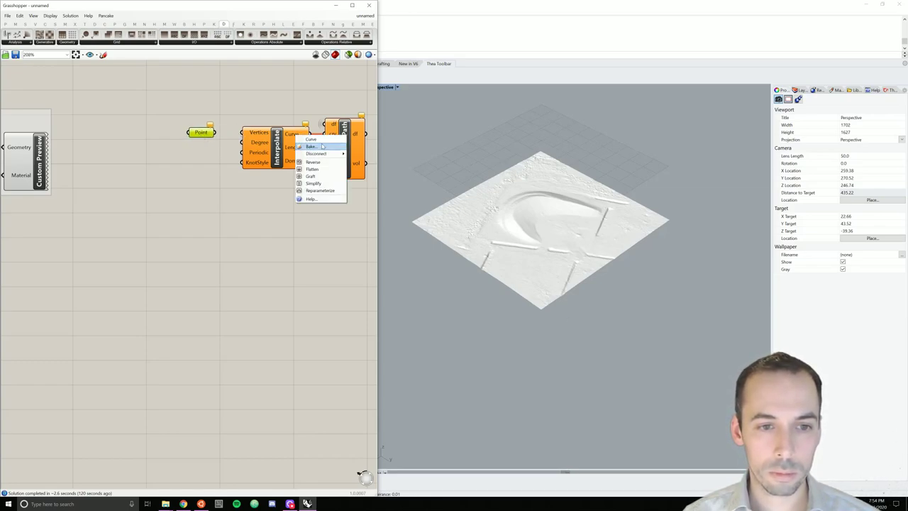
{"action": "left_click", "coordinate": [297, 103]}
{"action": "right_click", "coordinate": [334, 136]}
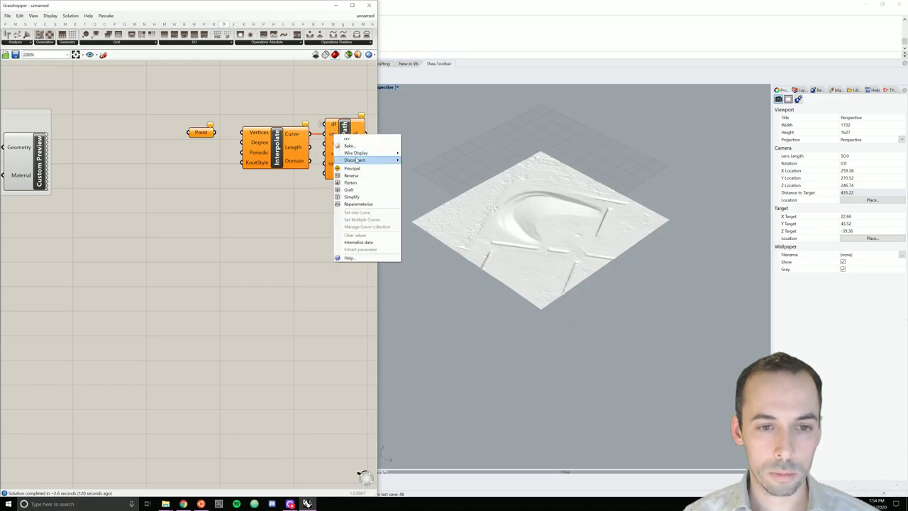
{"action": "mouse_move", "coordinate": [383, 161]}
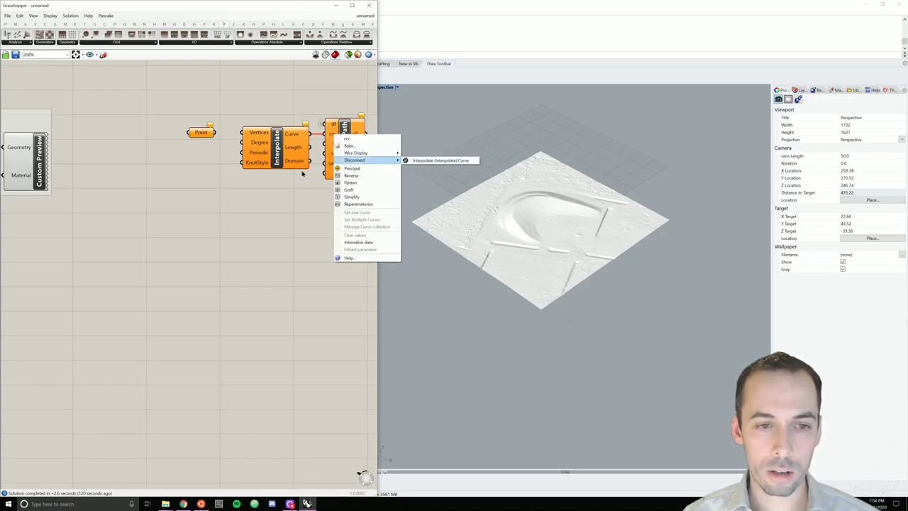
{"action": "left_click", "coordinate": [287, 186]}
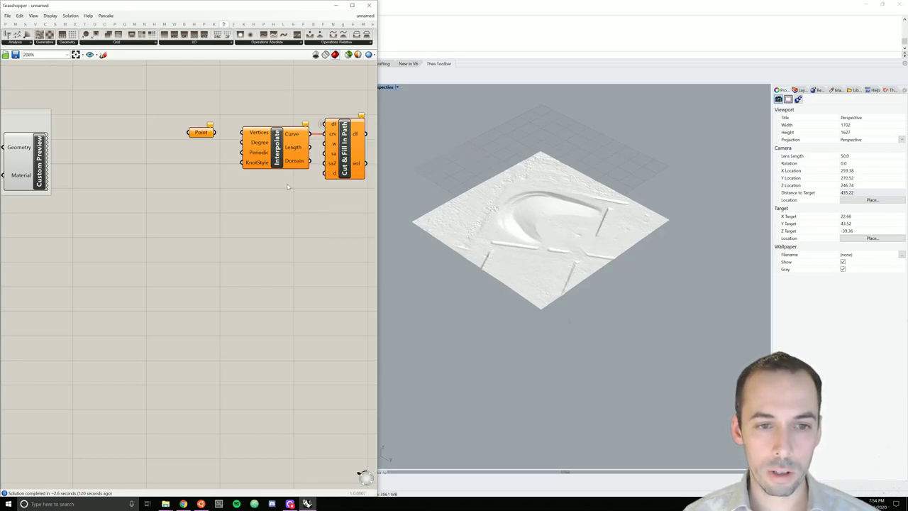
- Set multiple points for the Point parameter by picking eight locations in the Top view along the inside of the horseshoe-shaped mound
{"action": "right_click", "coordinate": [205, 132]}
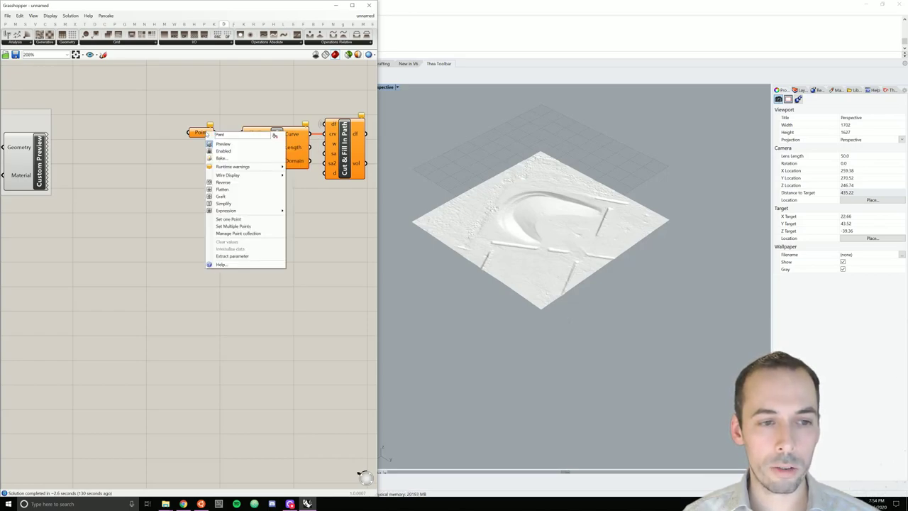
{"action": "left_click", "coordinate": [242, 226]}
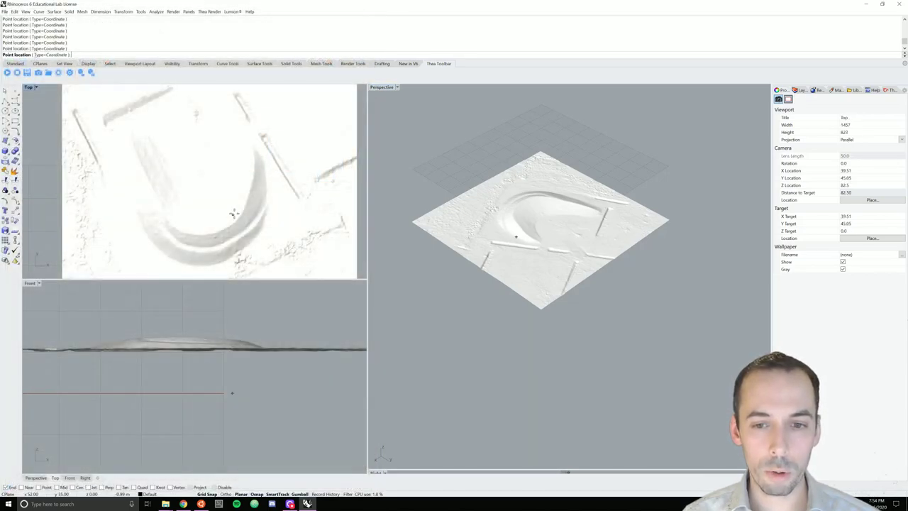
{"action": "left_click", "coordinate": [132, 135]}
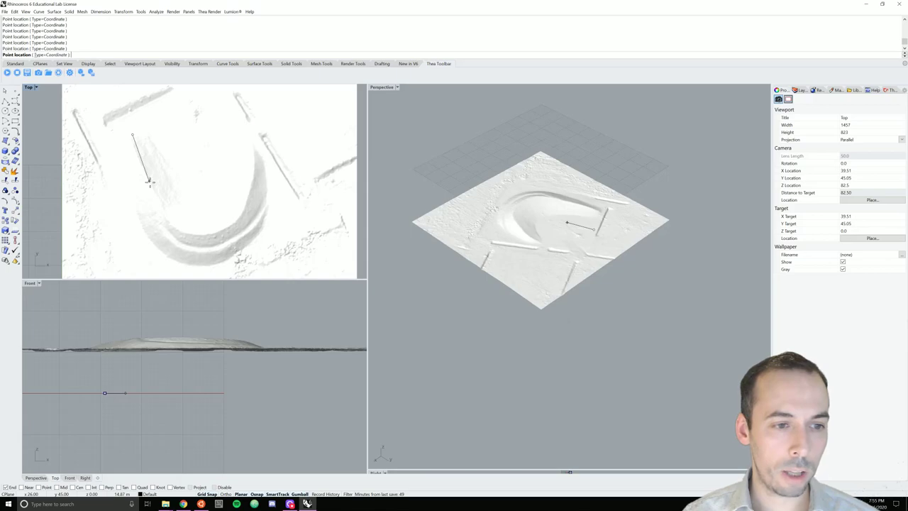
{"action": "left_click", "coordinate": [149, 182]}
{"action": "left_click", "coordinate": [176, 228]}
{"action": "left_click", "coordinate": [208, 235]}
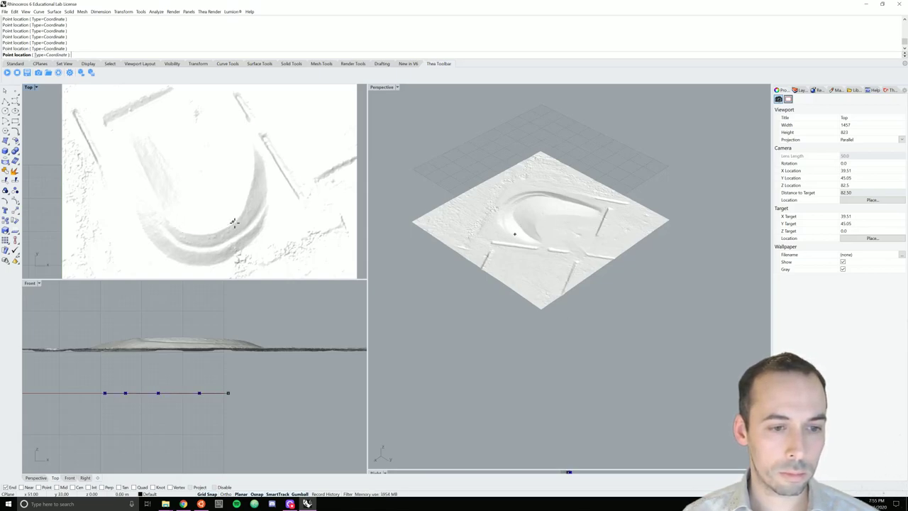
{"action": "left_click", "coordinate": [250, 195]}
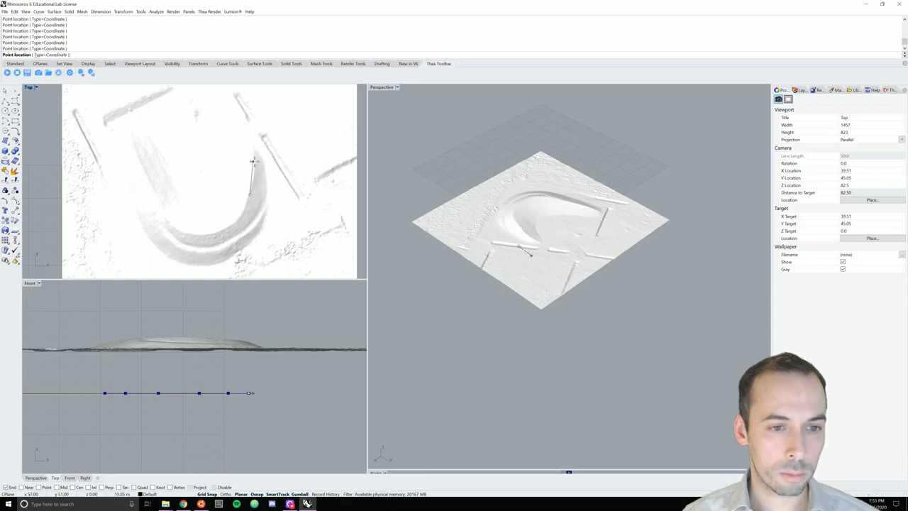
{"action": "left_click", "coordinate": [252, 162]}
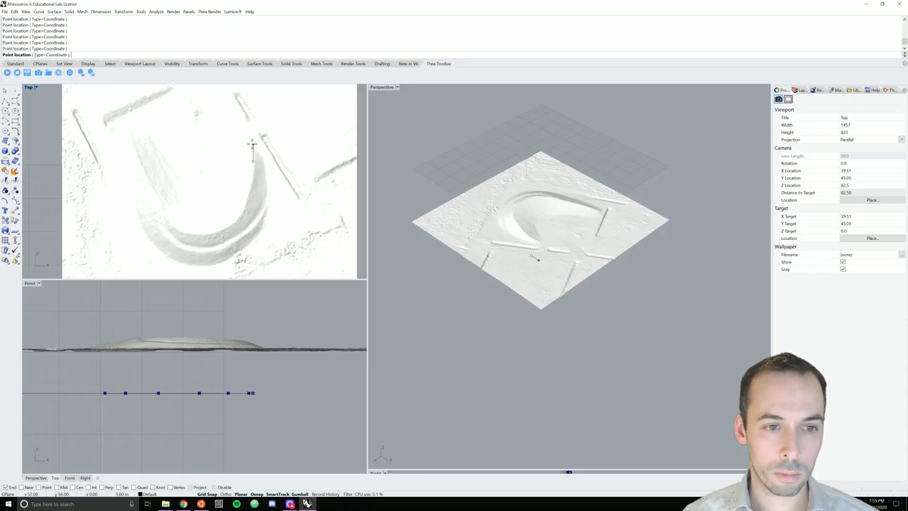
{"action": "left_click", "coordinate": [252, 144]}
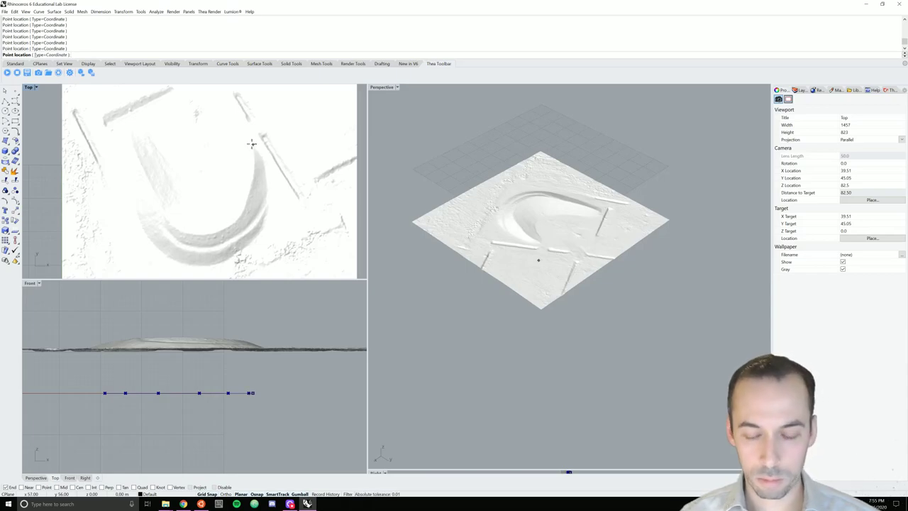
{"action": "key", "text": "Return"}
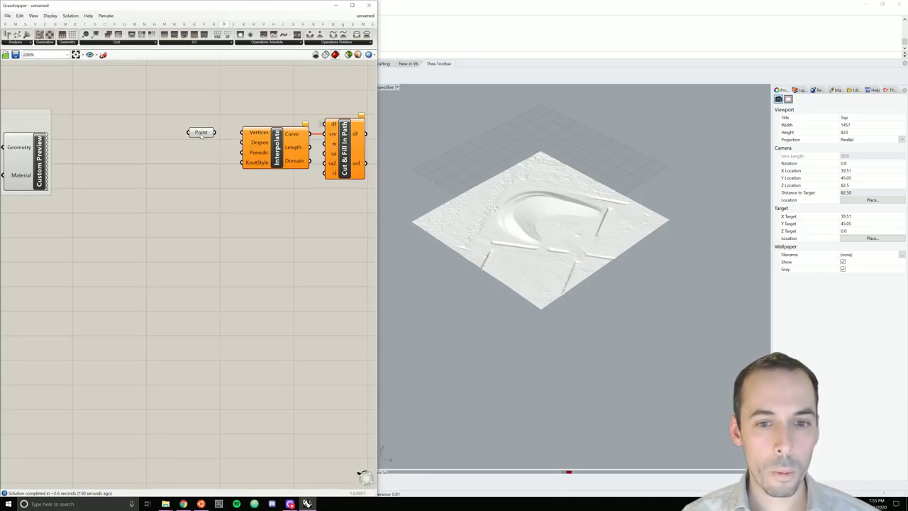
- Shift the Point parameter further left and add a Move component between it and Interpolate
{"action": "right_click_drag", "start_coordinate": [601, 263], "coordinate": [601, 244]}
{"action": "right_click_drag", "start_coordinate": [564, 182], "coordinate": [482, 242]}
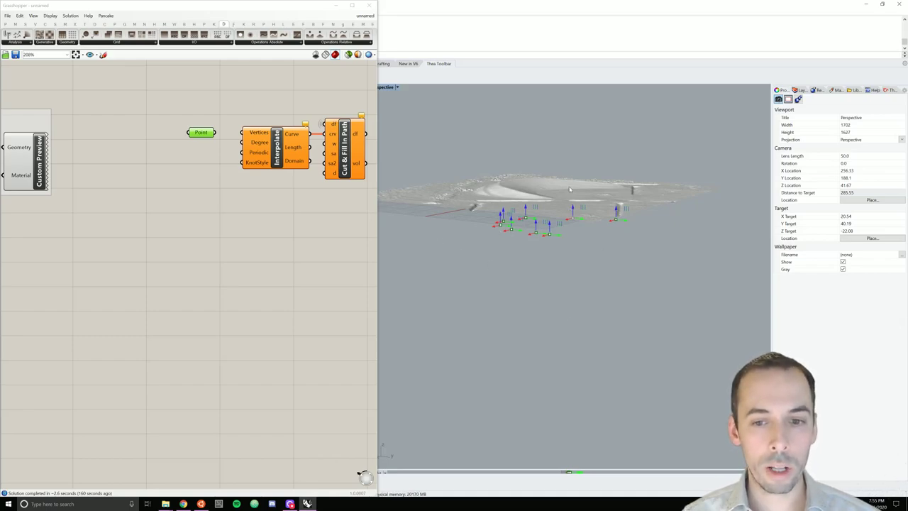
{"action": "left_click", "coordinate": [203, 159]}
{"action": "scroll", "coordinate": [204, 160], "scroll_direction": "up", "scroll_amount": 3}
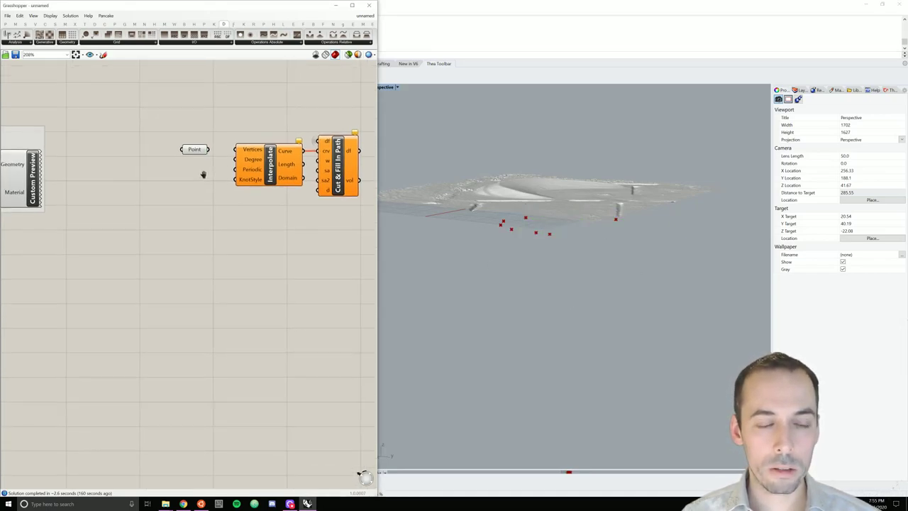
{"action": "right_click_drag", "start_coordinate": [207, 163], "coordinate": [188, 166]}
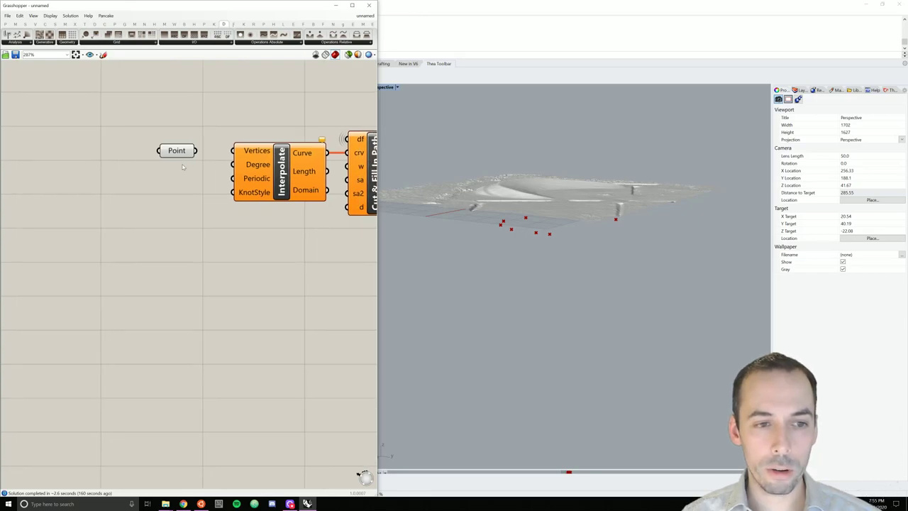
{"action": "left_click_drag", "start_coordinate": [180, 155], "coordinate": [84, 159]}
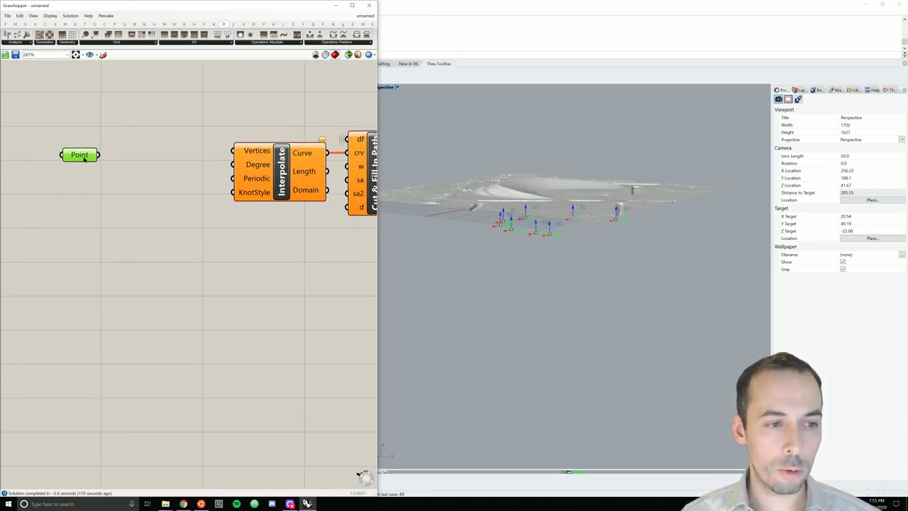
{"action": "double_click", "coordinate": [130, 163]}
{"action": "type", "text": "move"}
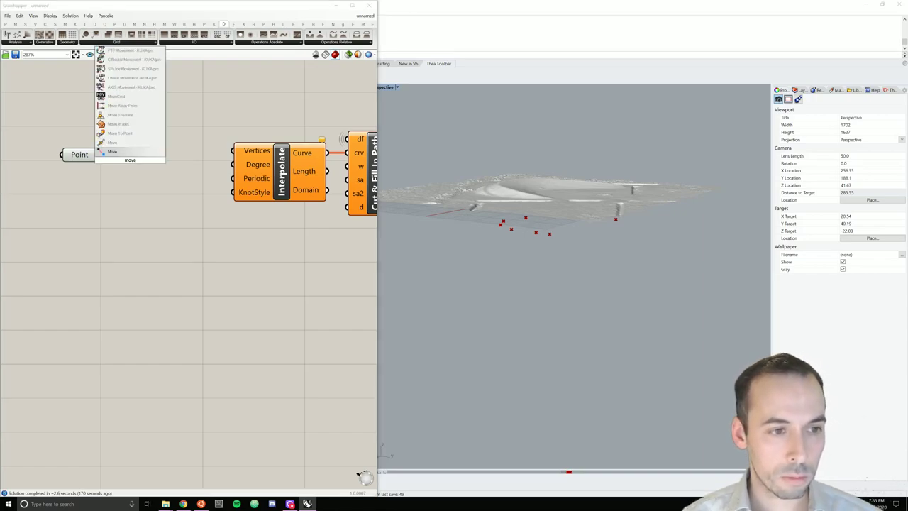
{"action": "key", "text": "Return"}
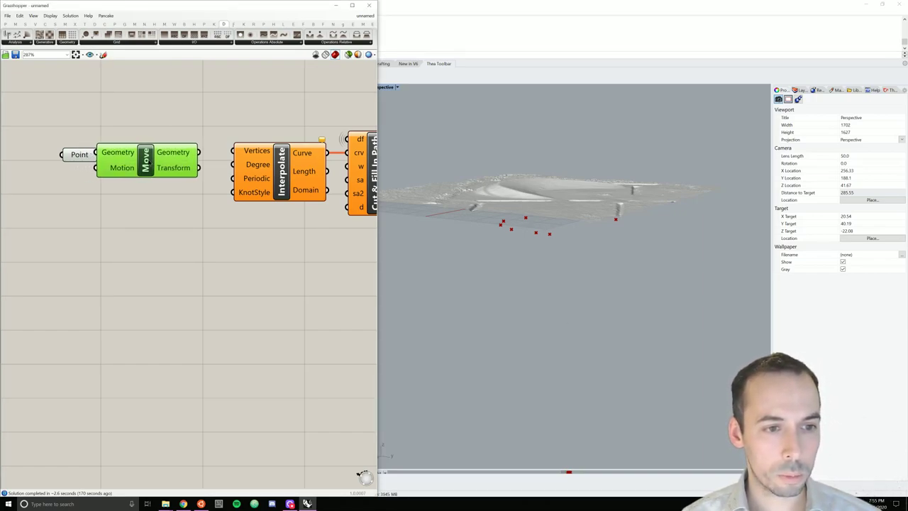
- Connect Point to Move's Geometry input and Move's Geometry output to Interpolate's Vertices, then space the components out in line
{"action": "left_click_drag", "start_coordinate": [148, 162], "coordinate": [233, 151]}
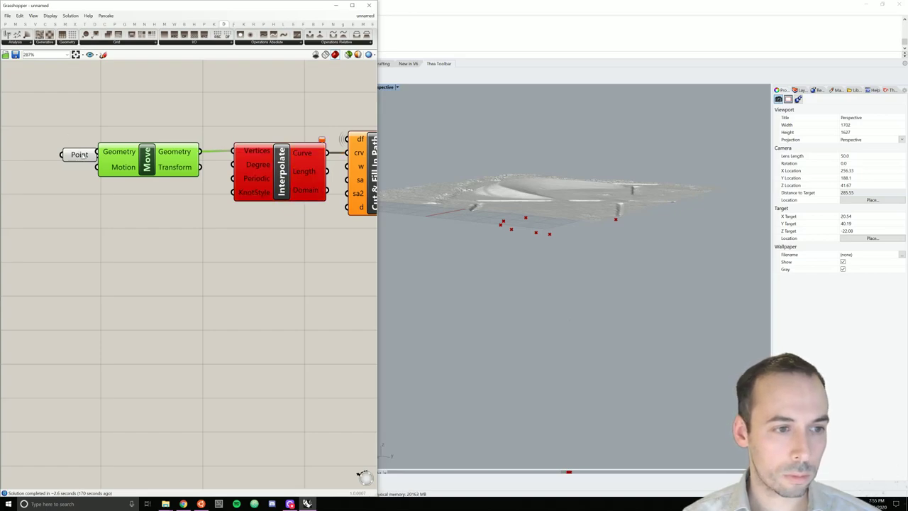
{"action": "left_click_drag", "start_coordinate": [83, 156], "coordinate": [64, 153]}
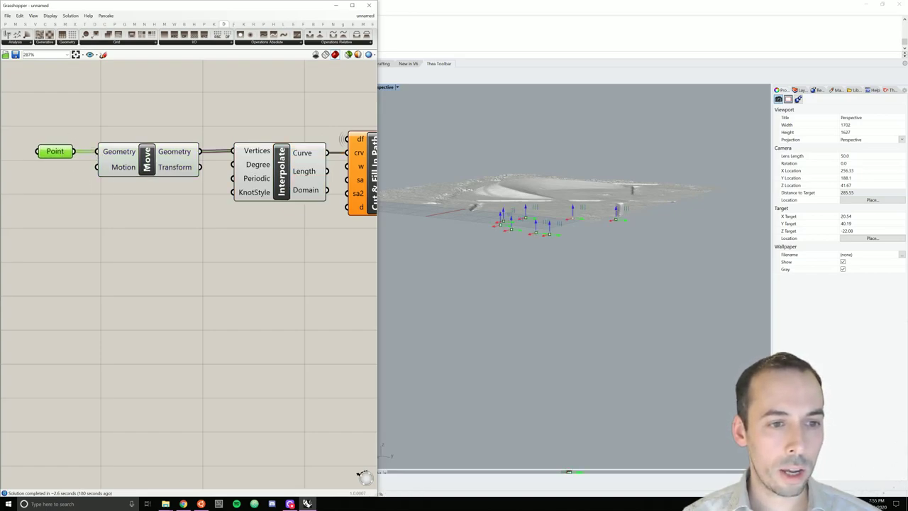
{"action": "left_click_drag", "start_coordinate": [147, 163], "coordinate": [148, 163]}
{"action": "left_click_drag", "start_coordinate": [62, 152], "coordinate": [60, 150]}
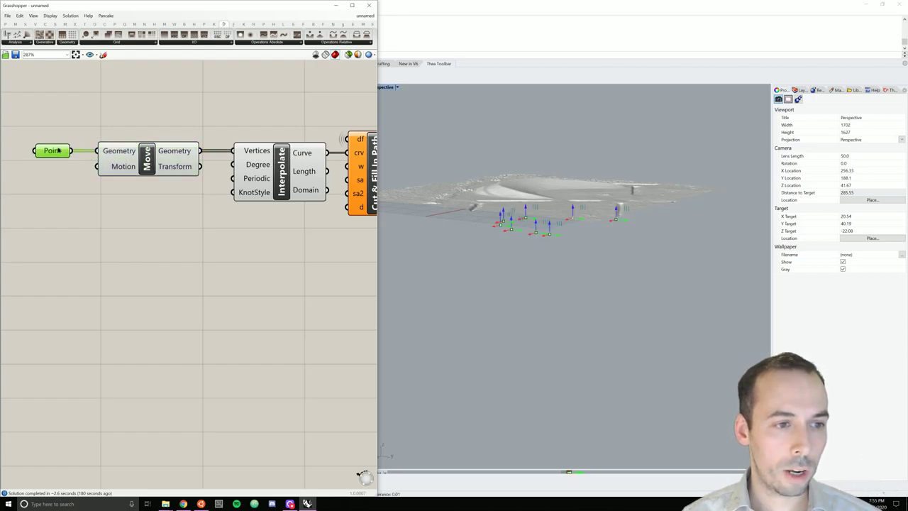
{"action": "right_click_drag", "start_coordinate": [63, 170], "coordinate": [169, 168]}
{"action": "left_click_drag", "start_coordinate": [160, 148], "coordinate": [130, 148]}
- Add a Unit Z vector component below the Point and Move components
{"action": "double_click", "coordinate": [188, 205]}
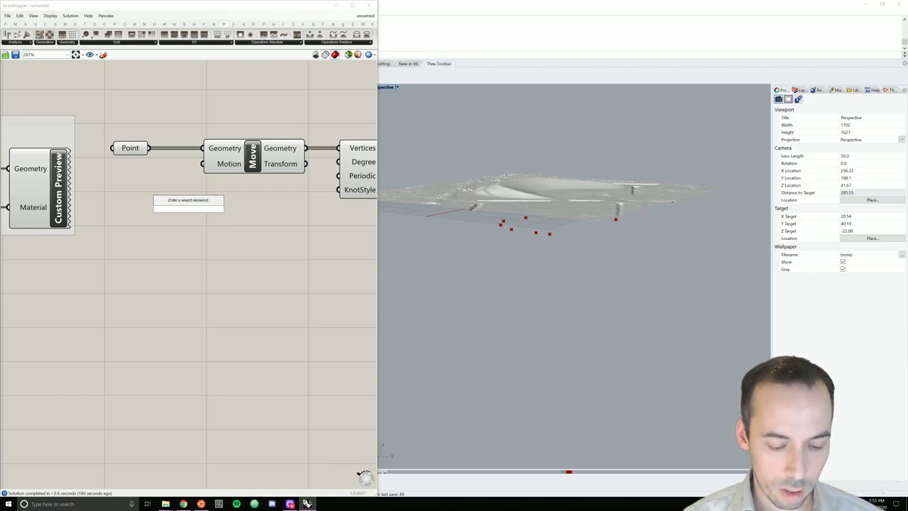
{"action": "type", "text": "unit"}
{"action": "key", "text": "Up"}
{"action": "key", "text": "Up"}
{"action": "key", "text": "Up"}
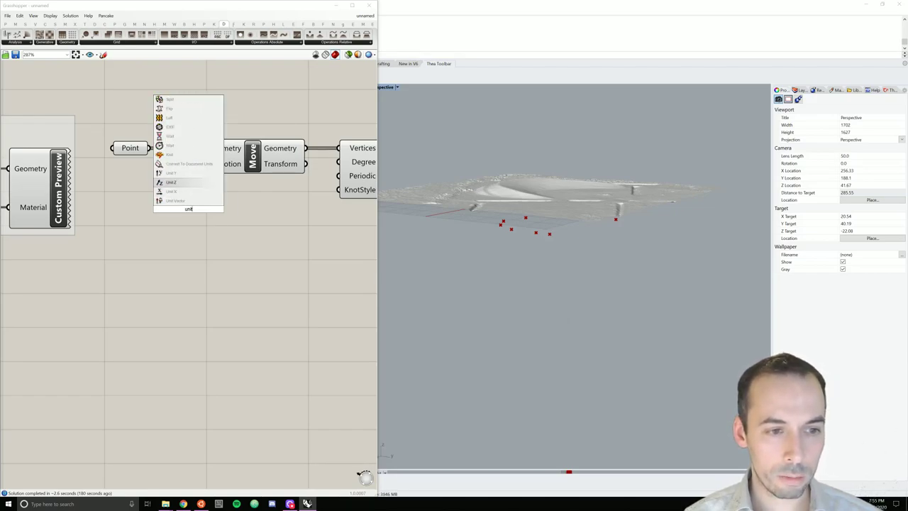
{"action": "key", "text": "Down"}
{"action": "key", "text": "Return"}
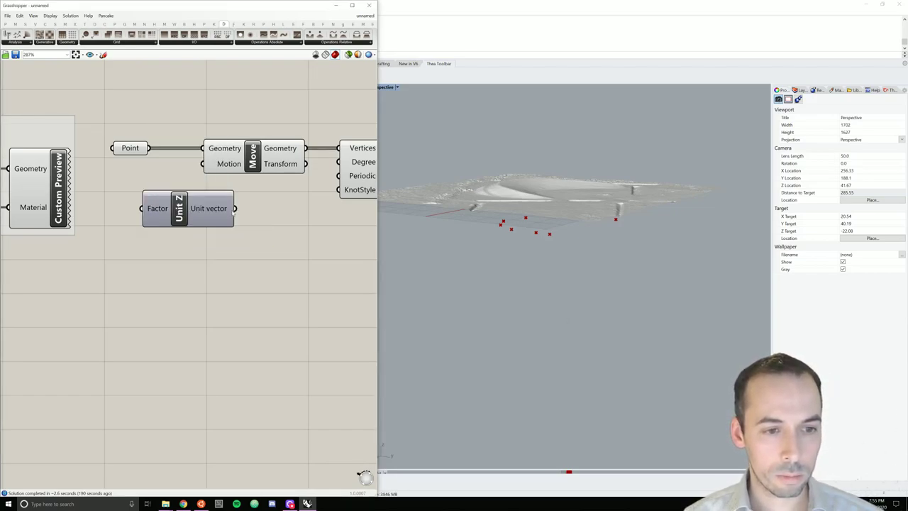
- Connect the Unit Z vector to Move's Motion input and shift the chained components right to make room
{"action": "left_click_drag", "start_coordinate": [235, 208], "coordinate": [367, 215]}
{"action": "scroll", "coordinate": [241, 188], "scroll_direction": "down", "scroll_amount": 5}
{"action": "left_click_drag", "start_coordinate": [334, 189], "coordinate": [368, 190]}
{"action": "left_click_drag", "start_coordinate": [243, 177], "coordinate": [283, 177]}
{"action": "left_click_drag", "start_coordinate": [216, 193], "coordinate": [230, 182]}
- Add a Panel to the left of Unit Z and set its content to 10
{"action": "left_click", "coordinate": [200, 186]}
{"action": "scroll", "coordinate": [200, 186], "scroll_direction": "up", "scroll_amount": 3}
{"action": "double_click", "coordinate": [200, 183]}
{"action": "type", "text": "panel"}
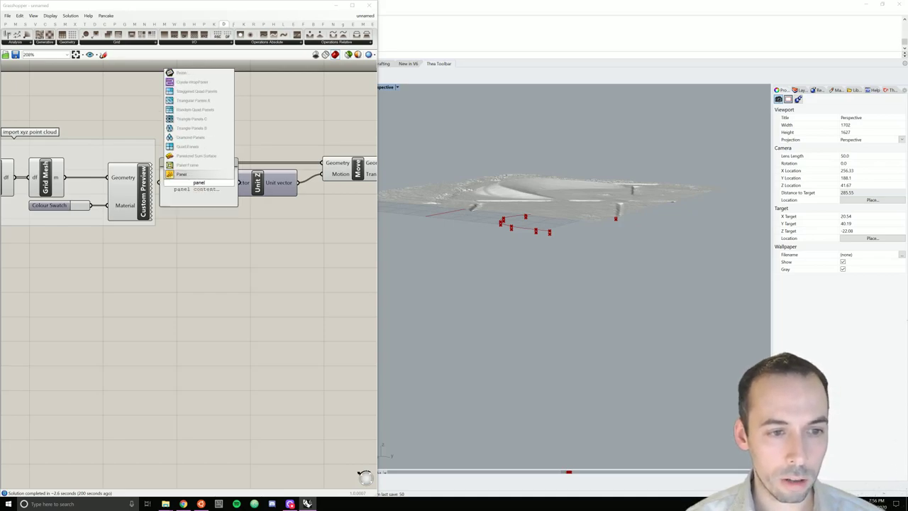
{"action": "key", "text": "Return"}
{"action": "left_click", "coordinate": [201, 185]}
{"action": "double_click", "coordinate": [201, 185]}
{"action": "type", "text": "10"}
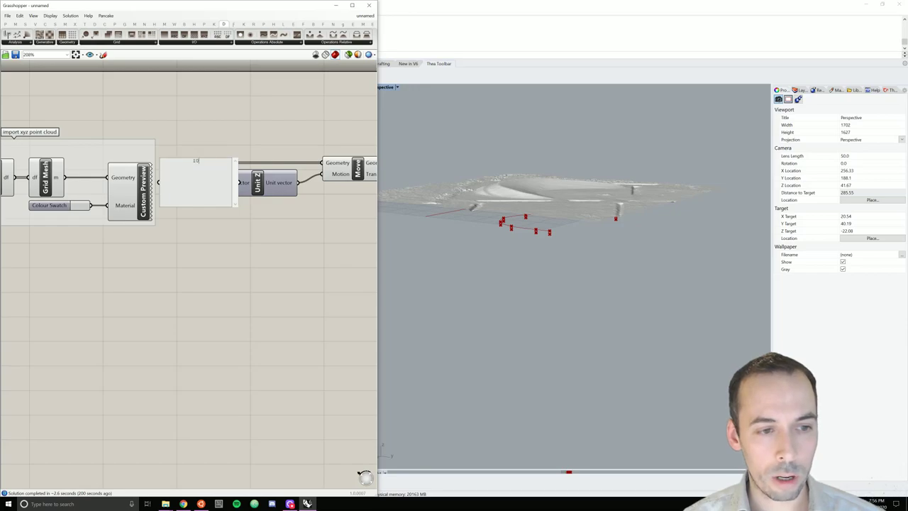
{"action": "left_click", "coordinate": [207, 239]}
- Shrink the 10 panel, place it under the Point parameter and connect it to Unit Z's Factor input
{"action": "left_click", "coordinate": [240, 206]}
{"action": "left_click_drag", "start_coordinate": [238, 206], "coordinate": [195, 177]}
{"action": "right_click", "coordinate": [177, 165]}
{"action": "left_click", "coordinate": [197, 167]}
{"action": "key", "text": "Delete"}
{"action": "key", "text": "Return"}
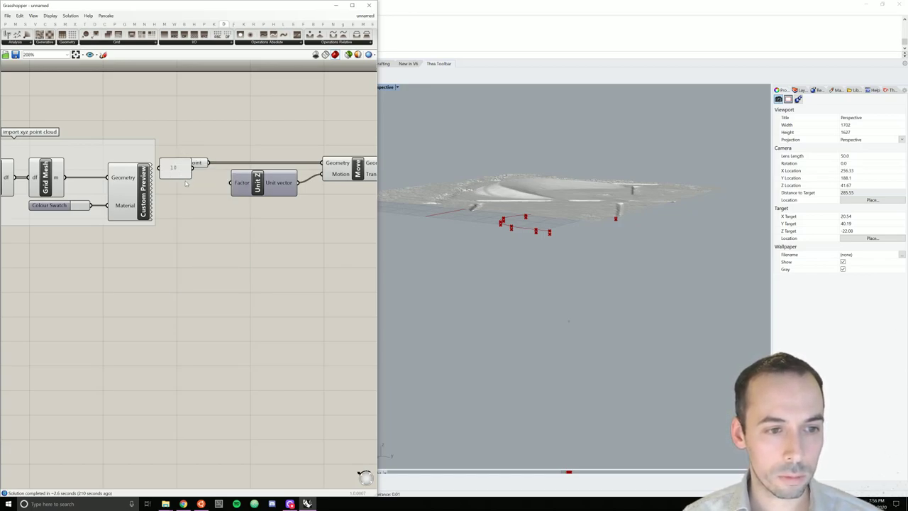
{"action": "left_click_drag", "start_coordinate": [175, 162], "coordinate": [198, 178]}
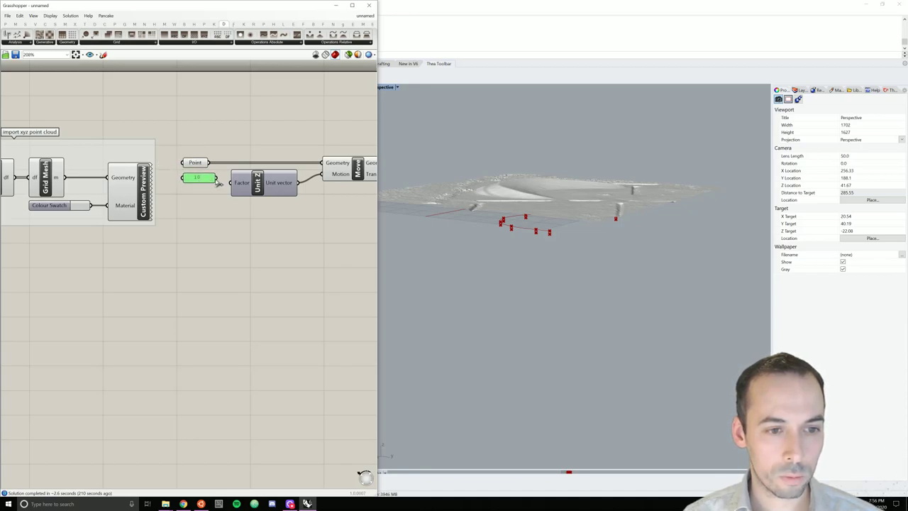
{"action": "mouse_move", "coordinate": [200, 181]}
{"action": "left_mouse_down"}
{"action": "mouse_move", "coordinate": [231, 185]}
{"action": "mouse_move", "coordinate": [199, 183]}
{"action": "left_mouse_up"}
- Turn off the preview of the Unit Z, Move and Interpolate components
{"action": "right_click_drag", "start_coordinate": [474, 229], "coordinate": [515, 260]}
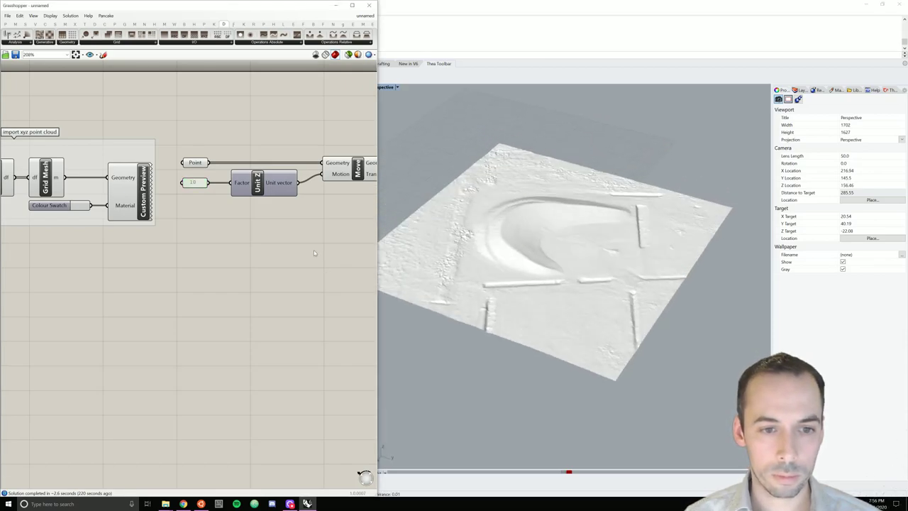
{"action": "scroll", "coordinate": [314, 250], "scroll_direction": "down", "scroll_amount": 3}
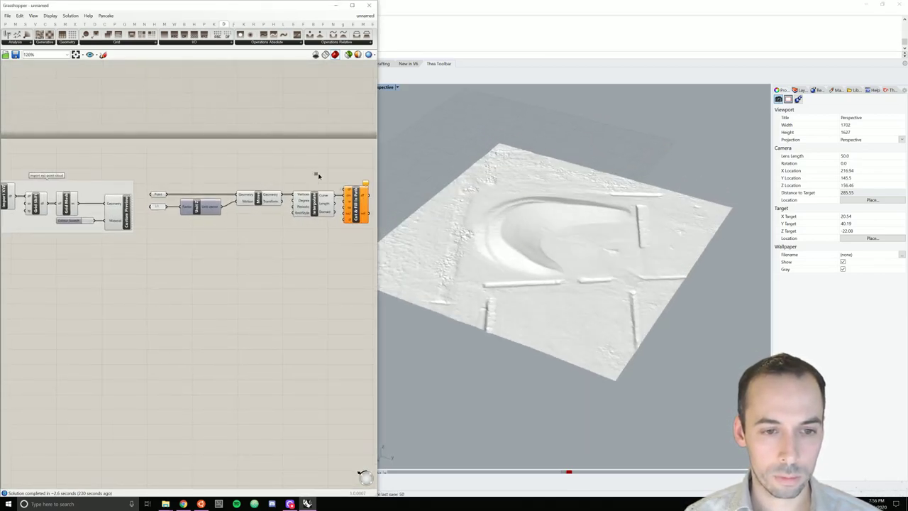
{"action": "left_click_drag", "start_coordinate": [317, 178], "coordinate": [201, 219]}
{"action": "middle_click", "coordinate": [267, 199]}
{"action": "left_click", "coordinate": [289, 178]}
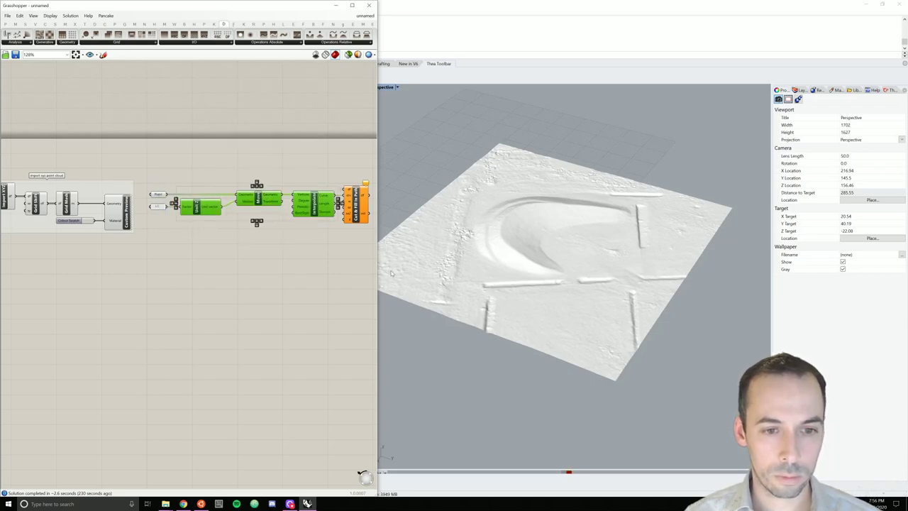
{"action": "left_click", "coordinate": [342, 244]}
{"action": "right_click_drag", "start_coordinate": [342, 244], "coordinate": [303, 240]}
{"action": "scroll", "coordinate": [344, 221], "scroll_direction": "up", "scroll_amount": 3}
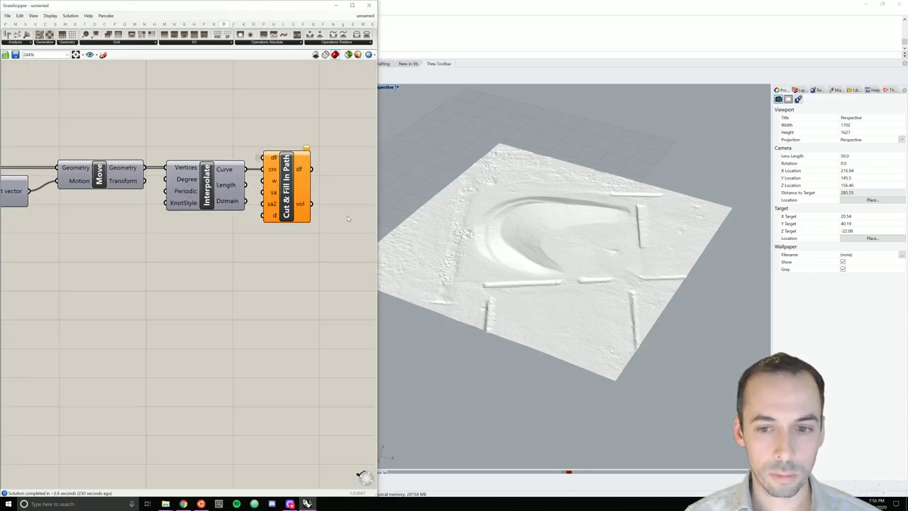
- Shift the Cut & Fill In Path component further right, leaving space after Interpolate
{"action": "left_click_drag", "start_coordinate": [288, 189], "coordinate": [317, 189]}
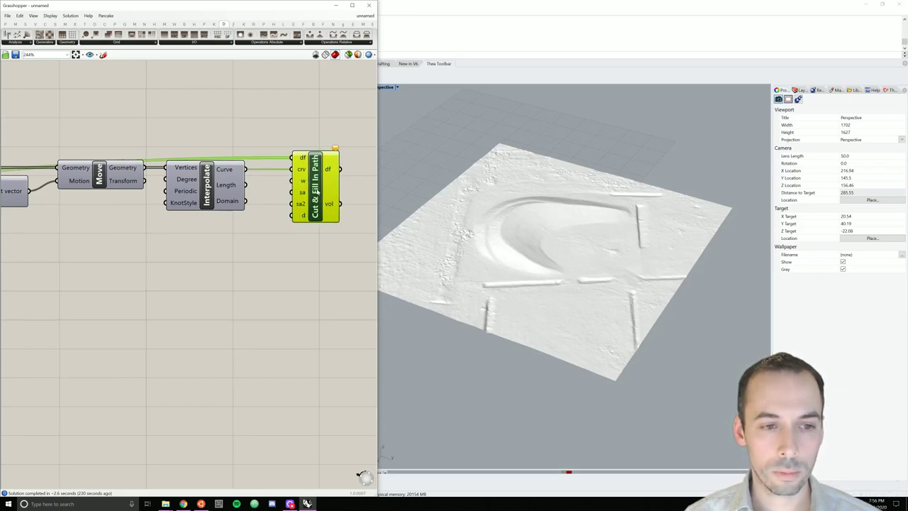
{"action": "left_click", "coordinate": [248, 253]}
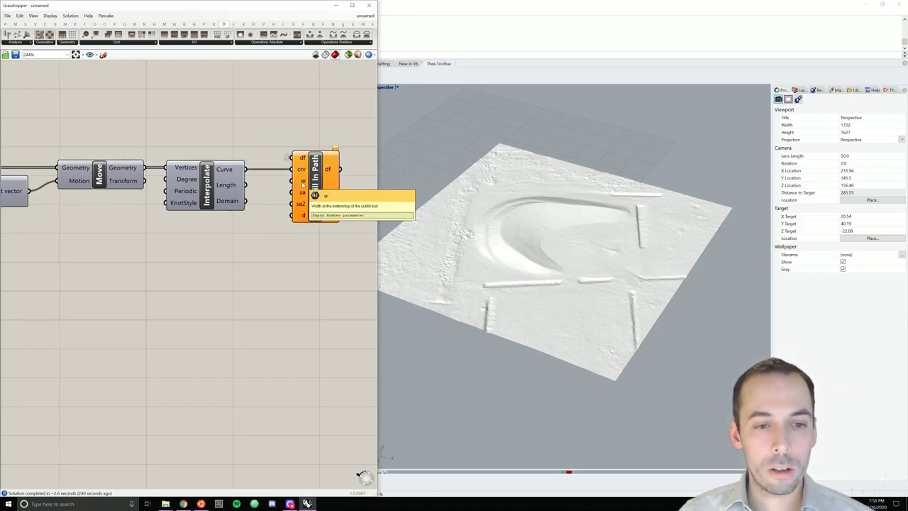
{"action": "mouse_move", "coordinate": [320, 188]}
{"action": "right_mouse_down"}
{"action": "mouse_move", "coordinate": [341, 184]}
{"action": "mouse_move", "coordinate": [305, 193]}
{"action": "right_mouse_up"}
{"action": "left_click_drag", "start_coordinate": [304, 193], "coordinate": [332, 192]}
{"action": "left_click", "coordinate": [229, 226]}
{"action": "scroll", "coordinate": [180, 268], "scroll_direction": "down", "scroll_amount": 3}
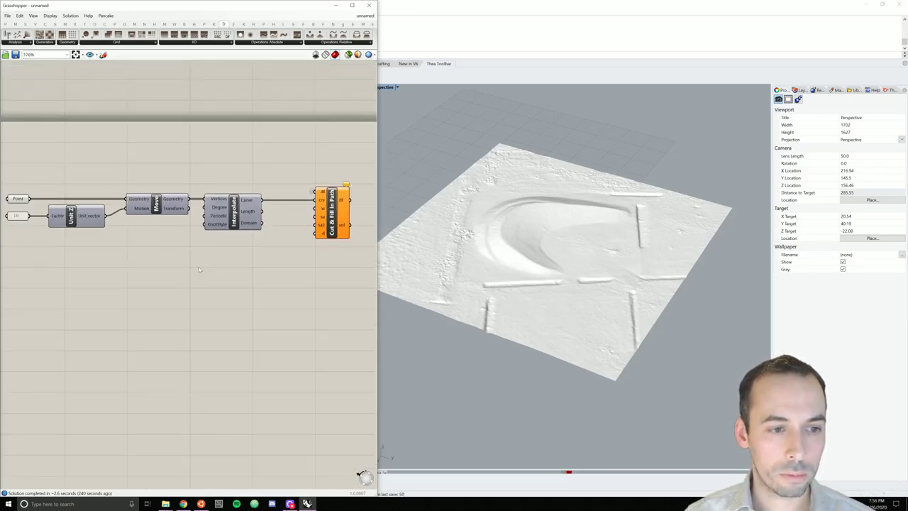
- Duplicate the 10 panel below itself, give the copy a new width value and connect it to Cut & Fill In Path's w input
{"action": "left_click", "coordinate": [48, 225]}
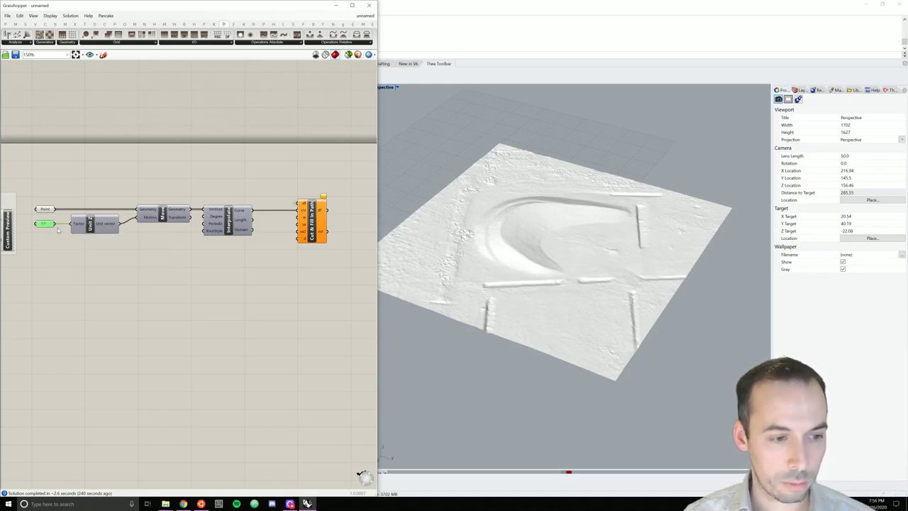
{"action": "left_click_drag", "start_coordinate": [51, 228], "coordinate": [38, 246], "text": "alt"}
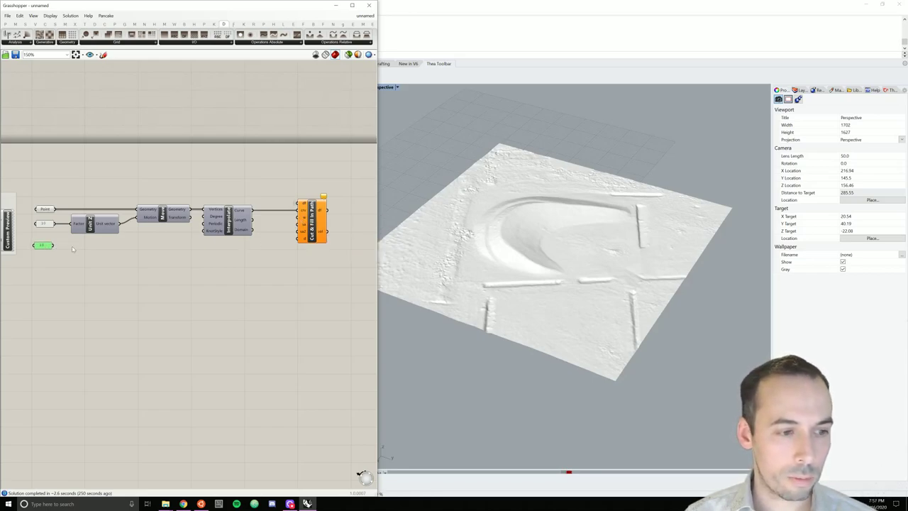
{"action": "double_click", "coordinate": [41, 246]}
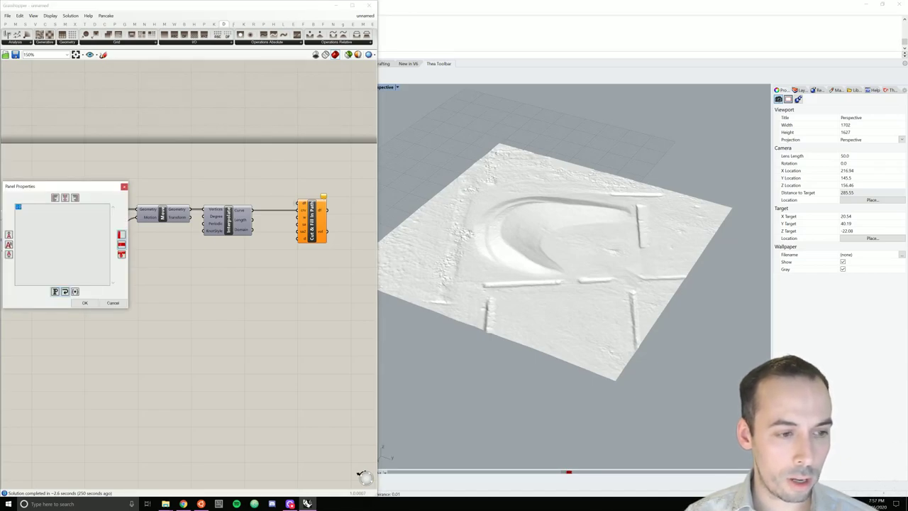
{"action": "left_click", "coordinate": [84, 303]}
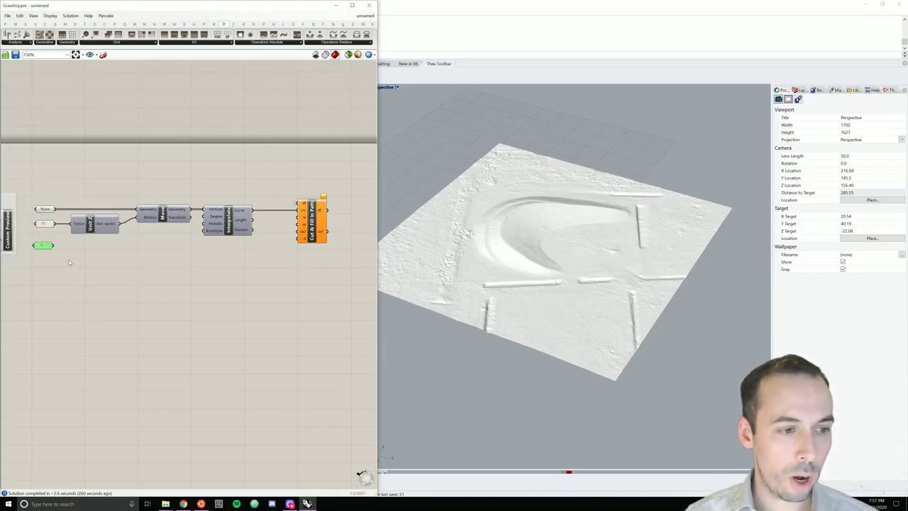
{"action": "left_click_drag", "start_coordinate": [55, 246], "coordinate": [301, 222]}
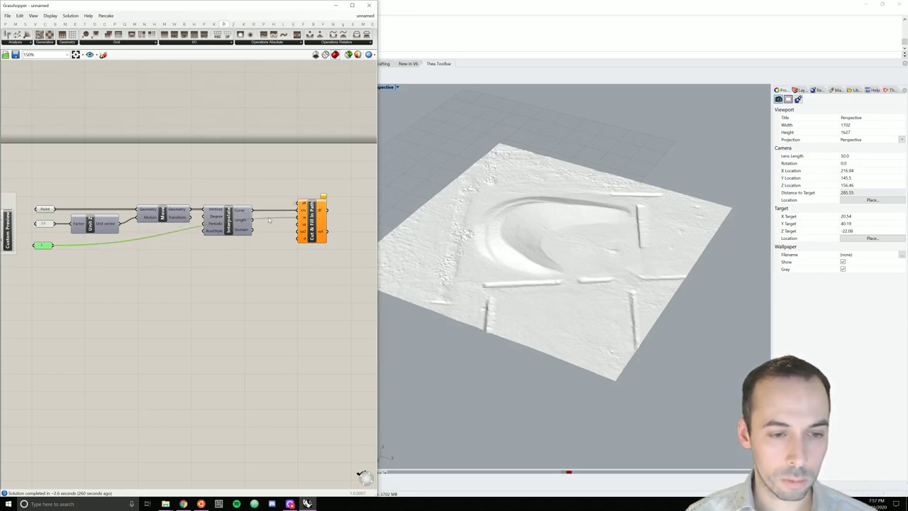
- Add a relay on the width wire and place it below Interpolate so the wire runs clear of the component
{"action": "left_click", "coordinate": [269, 219]}
{"action": "double_click", "coordinate": [269, 219]}
{"action": "left_click_drag", "start_coordinate": [268, 220], "coordinate": [243, 246]}
{"action": "left_click", "coordinate": [261, 260]}
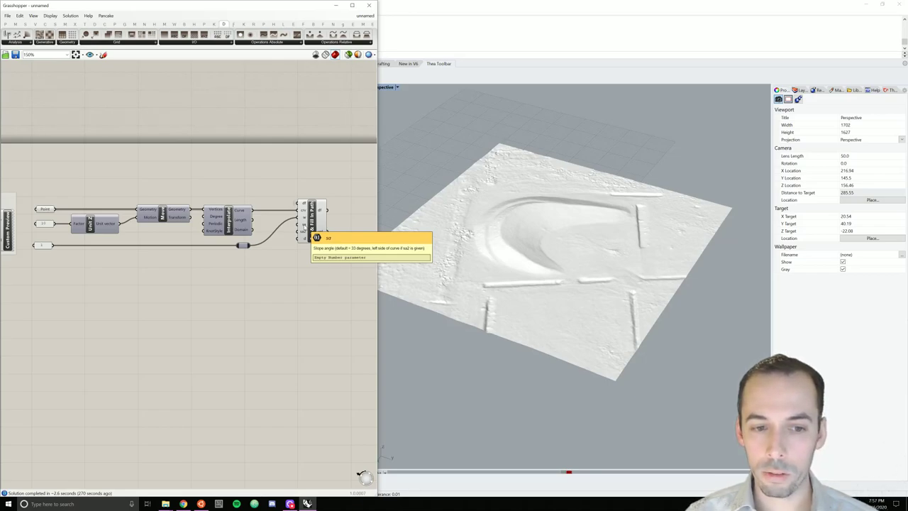
- Copy the terrain's Grid Mesh, Colour Swatch and Custom Preview components to the right of Cut & Fill In Path
{"action": "scroll", "coordinate": [298, 250], "scroll_direction": "down", "scroll_amount": 2}
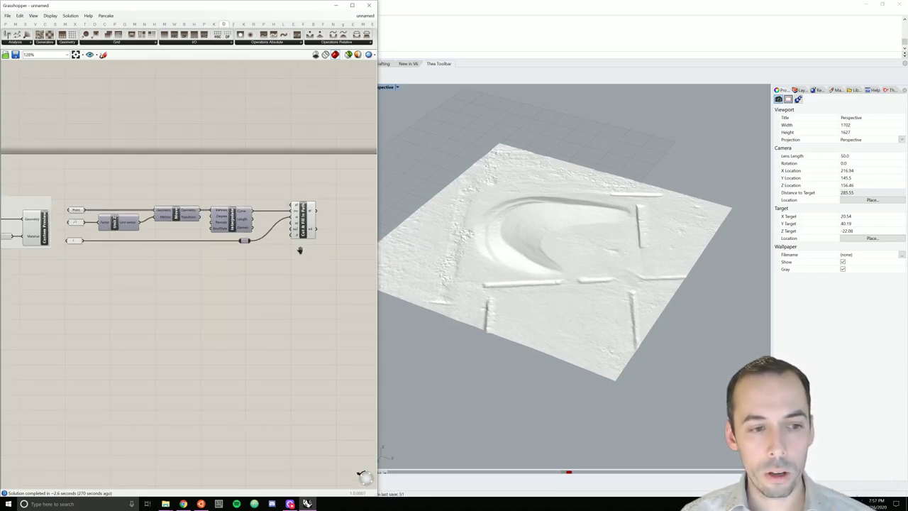
{"action": "right_click_drag", "start_coordinate": [296, 249], "coordinate": [276, 246]}
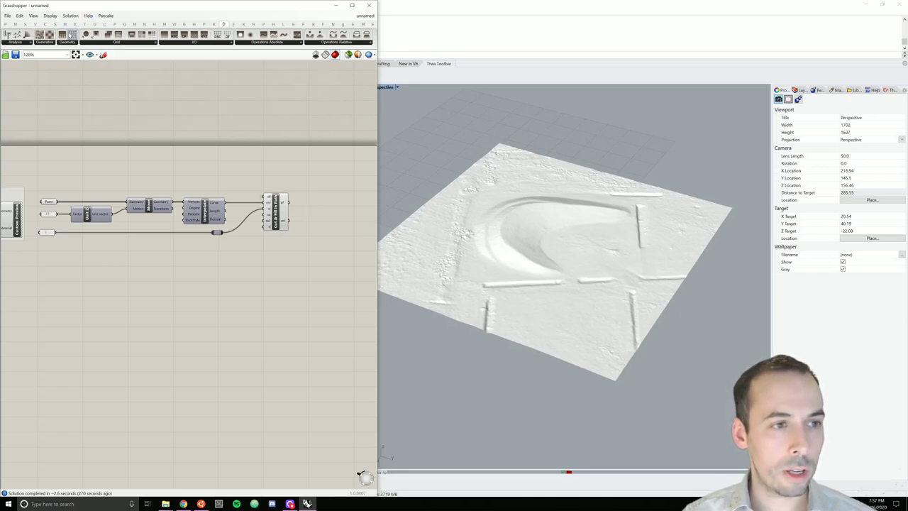
{"action": "left_click_drag", "start_coordinate": [61, 37], "coordinate": [318, 208]}
{"action": "scroll", "coordinate": [318, 207], "scroll_direction": "down", "scroll_amount": 2}
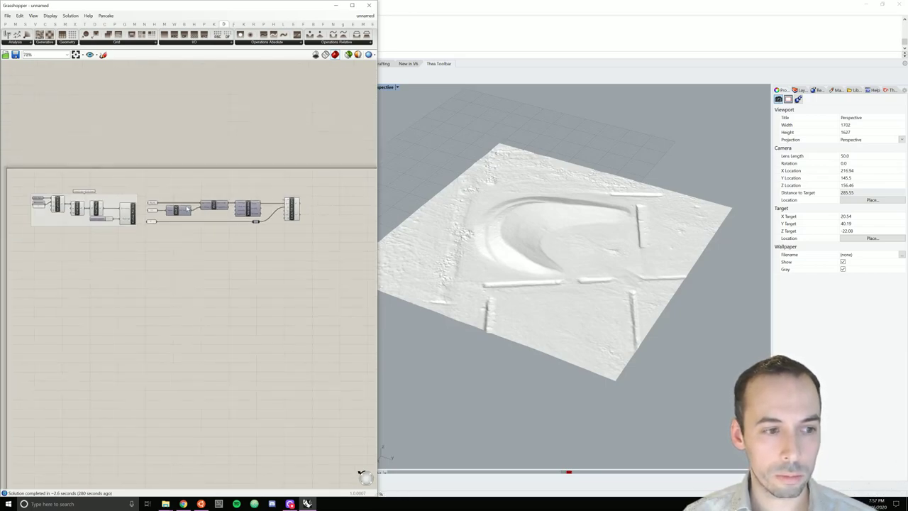
{"action": "scroll", "coordinate": [140, 201], "scroll_direction": "up", "scroll_amount": 2}
{"action": "left_click", "coordinate": [74, 216]}
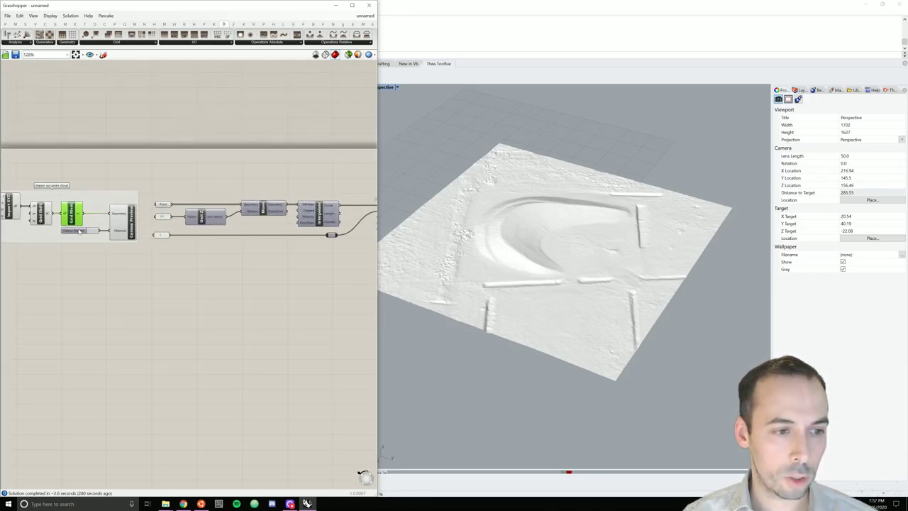
{"action": "left_click", "coordinate": [125, 224], "text": "shift"}
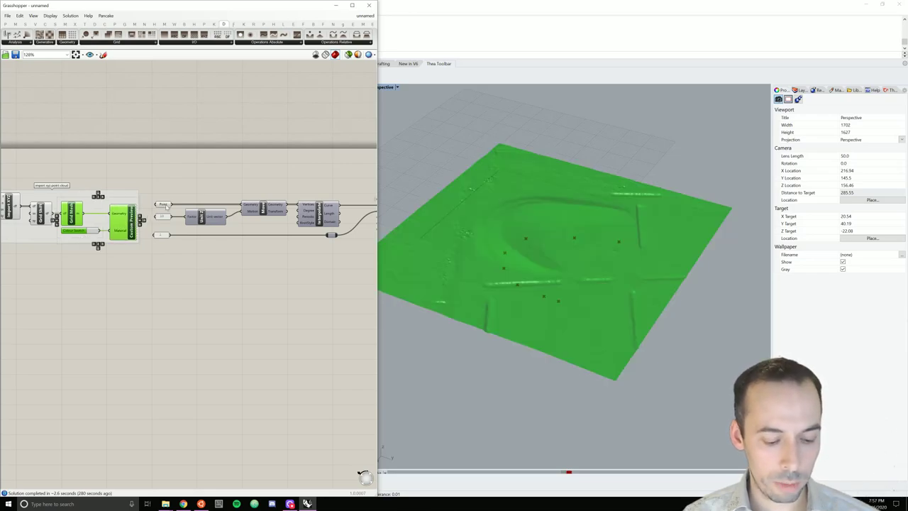
{"action": "scroll", "coordinate": [171, 205], "scroll_direction": "down", "scroll_amount": 3}
{"action": "right_click_drag", "start_coordinate": [246, 205], "coordinate": [177, 204]}
{"action": "key", "text": "ctrl+q"}
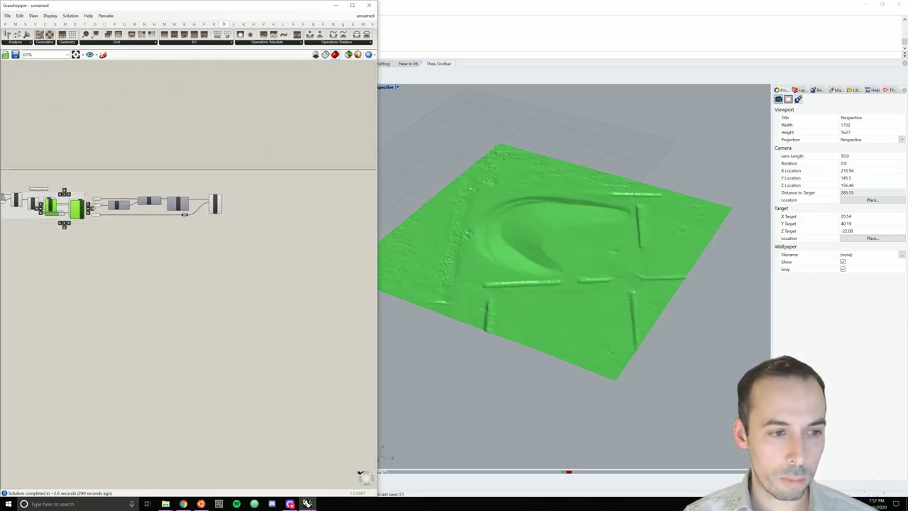
{"action": "left_click_drag", "start_coordinate": [92, 210], "coordinate": [236, 213]}
{"action": "scroll", "coordinate": [222, 208], "scroll_direction": "up", "scroll_amount": 4}
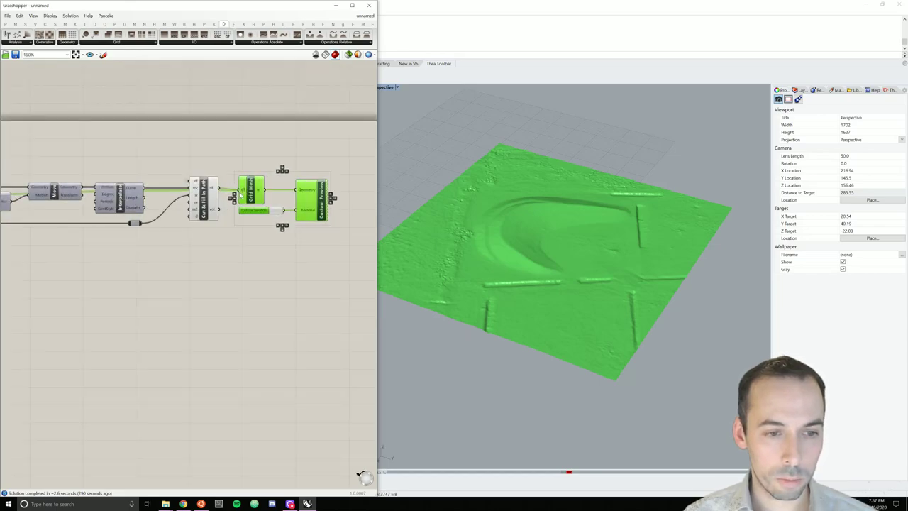
- Connect Cut & Fill In Path's df output to the copied Grid Mesh and tidy the copied Custom Preview's position
{"action": "left_click_drag", "start_coordinate": [241, 194], "coordinate": [242, 190]}
{"action": "left_click_drag", "start_coordinate": [322, 195], "coordinate": [313, 200]}
{"action": "left_click", "coordinate": [271, 155]}
- Turn off the preview of the Cut & Fill In Path component and the Grid Mesh that follows it
{"action": "scroll", "coordinate": [271, 155], "scroll_direction": "down", "scroll_amount": 3}
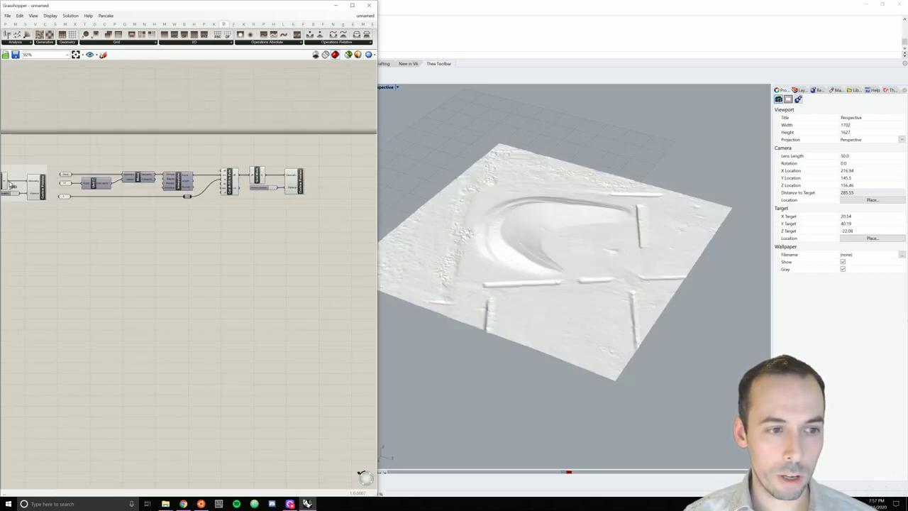
{"action": "left_click", "coordinate": [61, 203]}
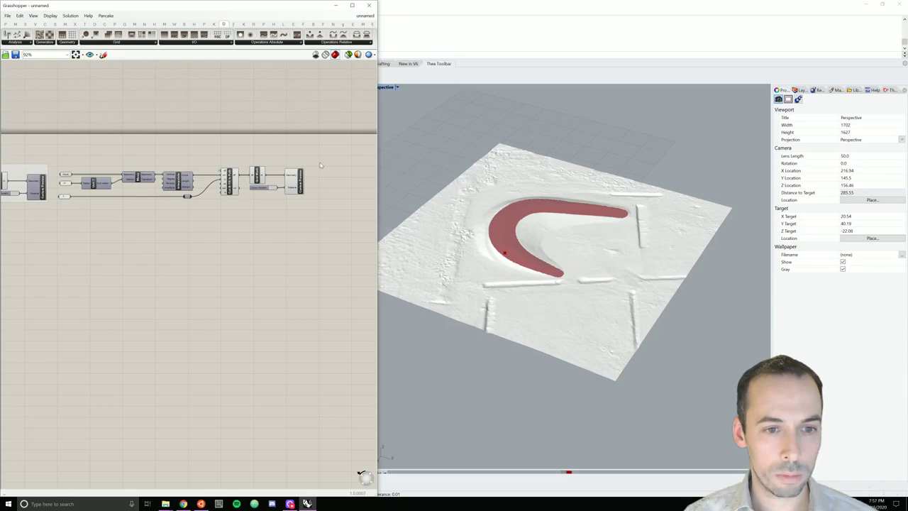
{"action": "scroll", "coordinate": [313, 171], "scroll_direction": "up", "scroll_amount": 1}
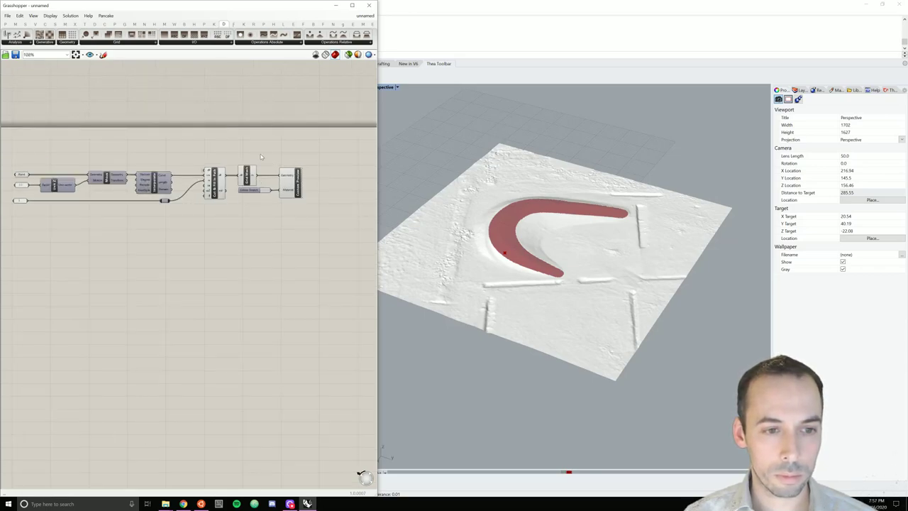
{"action": "left_click_drag", "start_coordinate": [261, 136], "coordinate": [66, 250]}
{"action": "middle_click", "coordinate": [118, 207]}
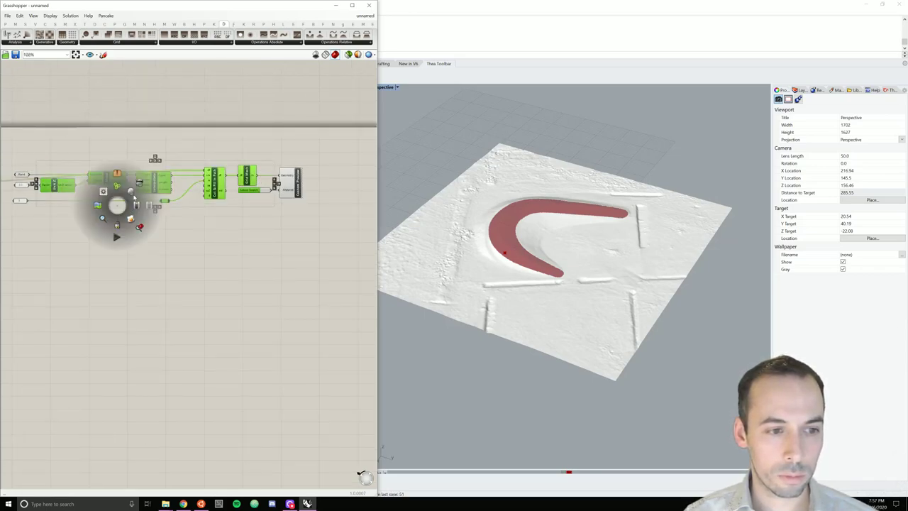
{"action": "left_click", "coordinate": [135, 192]}
{"action": "left_click", "coordinate": [237, 259]}
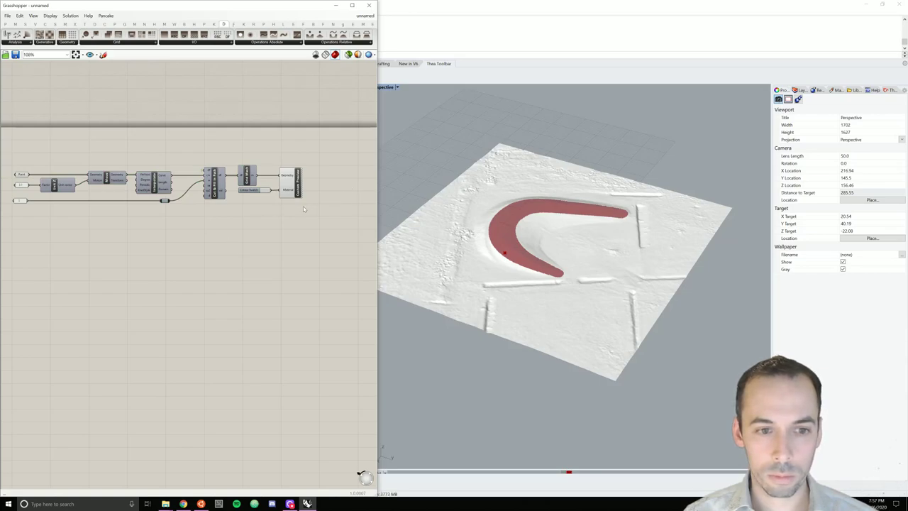
- Turn off the preview of the original terrain import group's components, including its Custom Preview
{"action": "scroll", "coordinate": [224, 224], "scroll_direction": "down", "scroll_amount": 1}
{"action": "right_click_drag", "start_coordinate": [157, 227], "coordinate": [251, 215]}
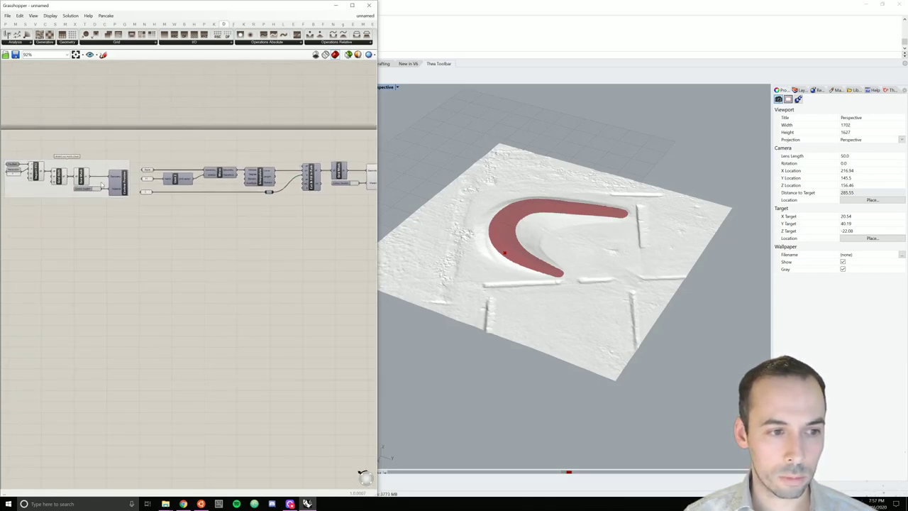
{"action": "left_click_drag", "start_coordinate": [133, 116], "coordinate": [34, 218]}
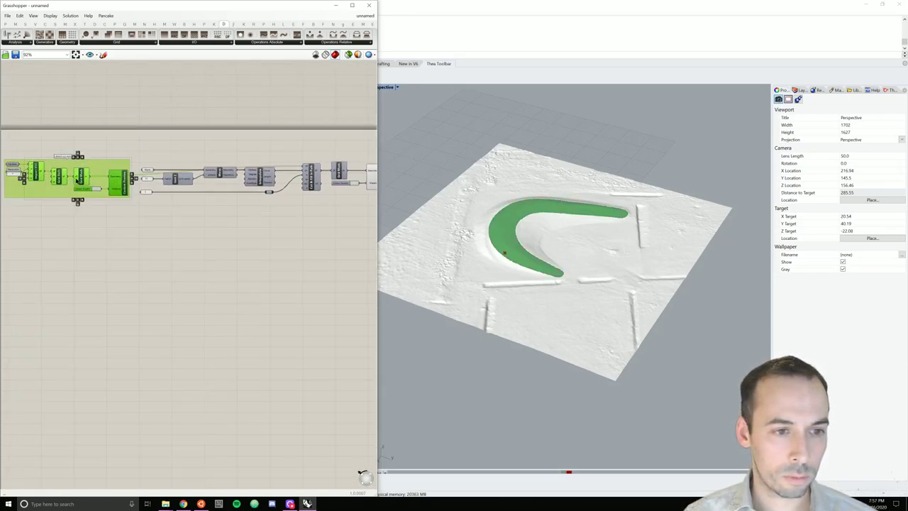
{"action": "middle_click", "coordinate": [75, 179]}
{"action": "left_click", "coordinate": [99, 155]}
{"action": "left_click", "coordinate": [174, 258]}
- Set the panel feeding Unit Z's Factor input to 10.5 to raise the path curve
{"action": "right_click_drag", "start_coordinate": [175, 258], "coordinate": [99, 247]}
{"action": "right_click_drag", "start_coordinate": [556, 222], "coordinate": [589, 235]}
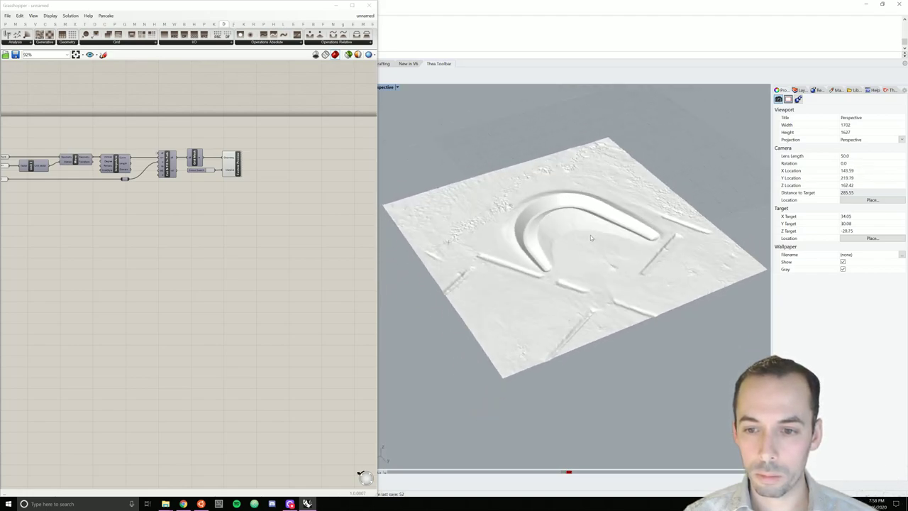
{"action": "scroll", "coordinate": [590, 235], "scroll_direction": "up", "scroll_amount": 2}
{"action": "scroll", "coordinate": [581, 235], "scroll_direction": "up", "scroll_amount": 2}
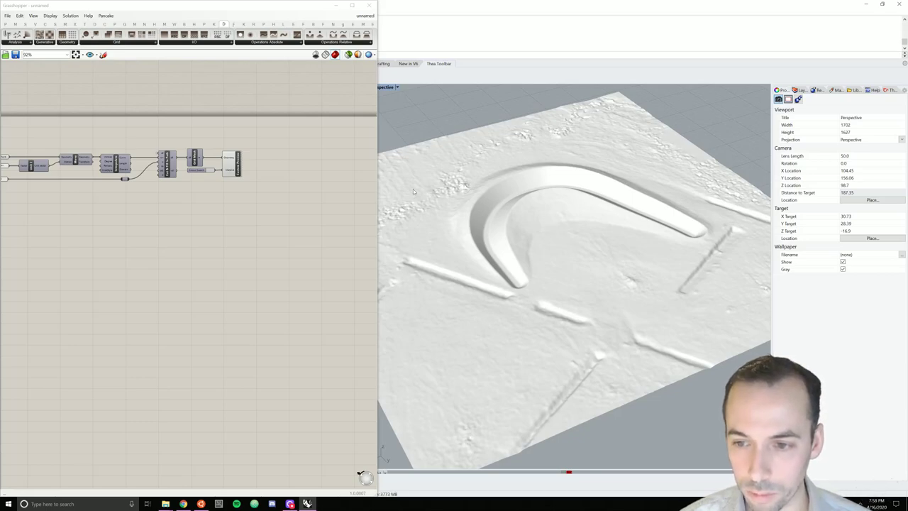
{"action": "scroll", "coordinate": [152, 190], "scroll_direction": "up", "scroll_amount": 3}
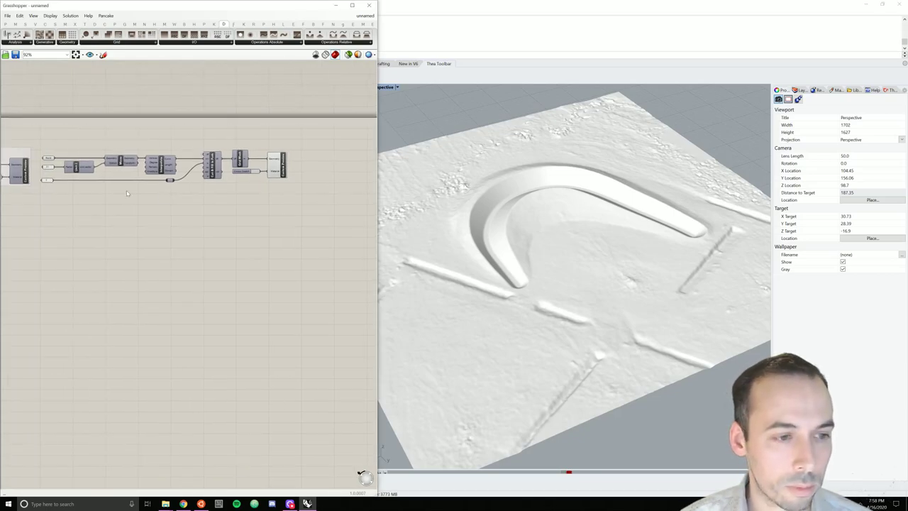
{"action": "left_click", "coordinate": [44, 169]}
{"action": "double_click", "coordinate": [44, 169]}
{"action": "type", "text": "10.5"}
{"action": "left_click", "coordinate": [84, 225]}
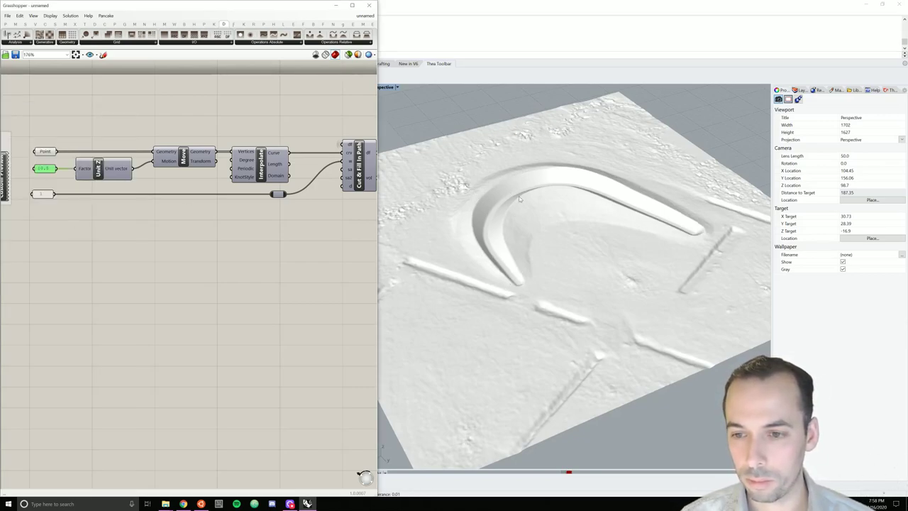
- Select the Point parameter and move the path's end point near the diagonal ridge slightly outward along the Y axis
{"action": "left_click", "coordinate": [46, 151]}
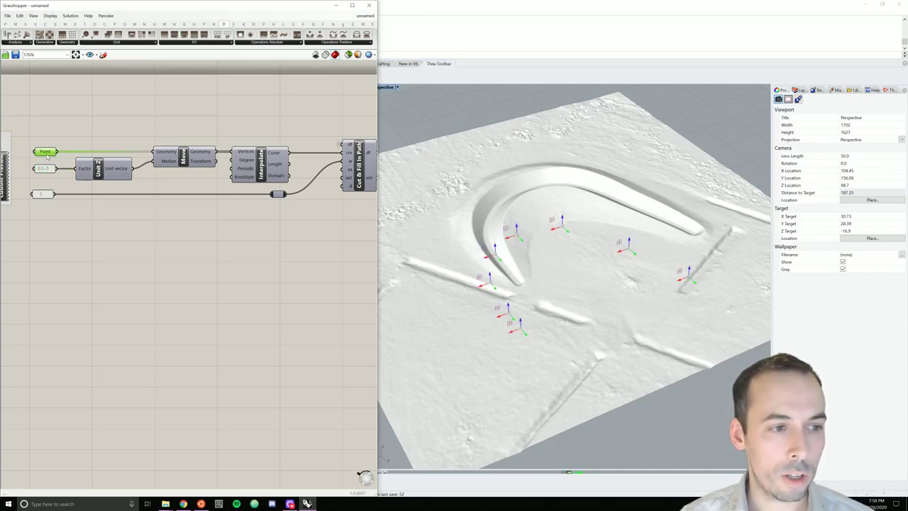
{"action": "left_click", "coordinate": [687, 278]}
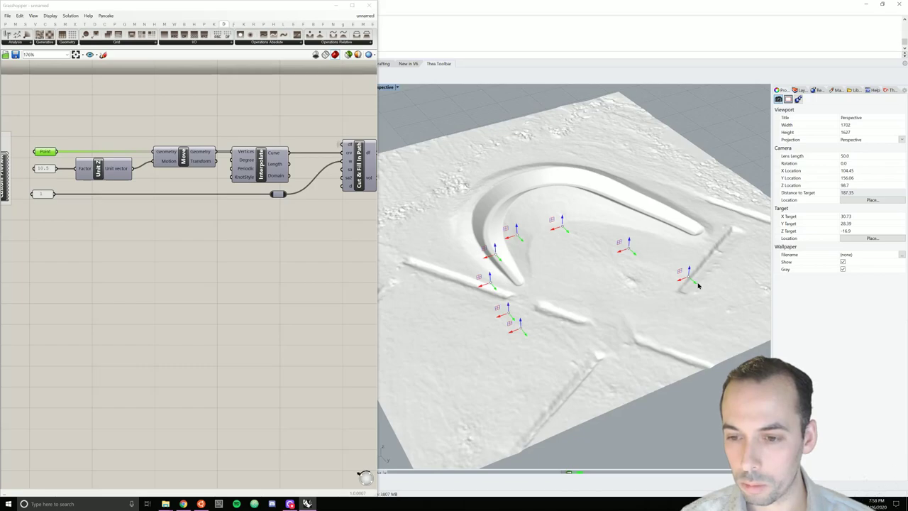
{"action": "left_click_drag", "start_coordinate": [696, 285], "coordinate": [698, 286]}
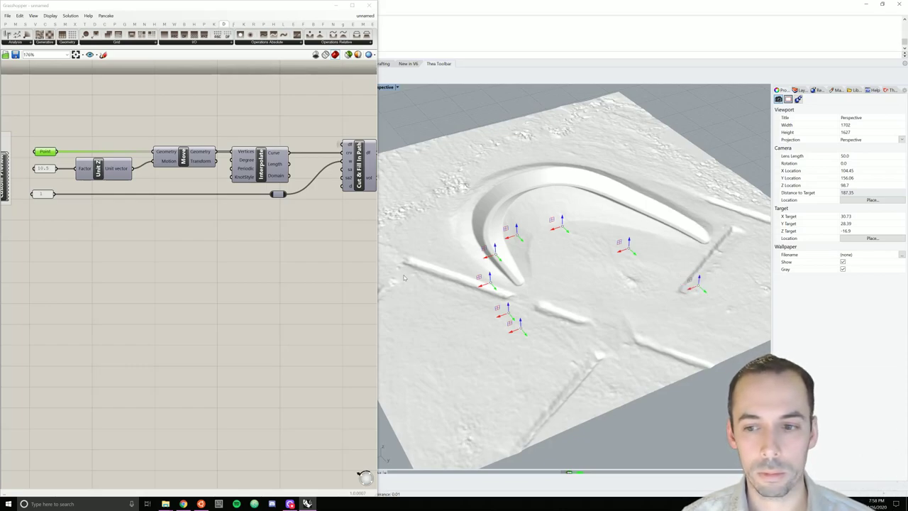
{"action": "left_click", "coordinate": [324, 254]}
- Group all components from the Point parameter to the final Custom Preview and name the group "cut path along curve"
{"action": "scroll", "coordinate": [580, 205], "scroll_direction": "down", "scroll_amount": 4}
{"action": "mouse_move", "coordinate": [580, 205]}
{"action": "right_mouse_down"}
{"action": "mouse_move", "coordinate": [598, 243]}
{"action": "mouse_move", "coordinate": [576, 192]}
{"action": "right_mouse_up"}
{"action": "scroll", "coordinate": [323, 264], "scroll_direction": "down", "scroll_amount": 3}
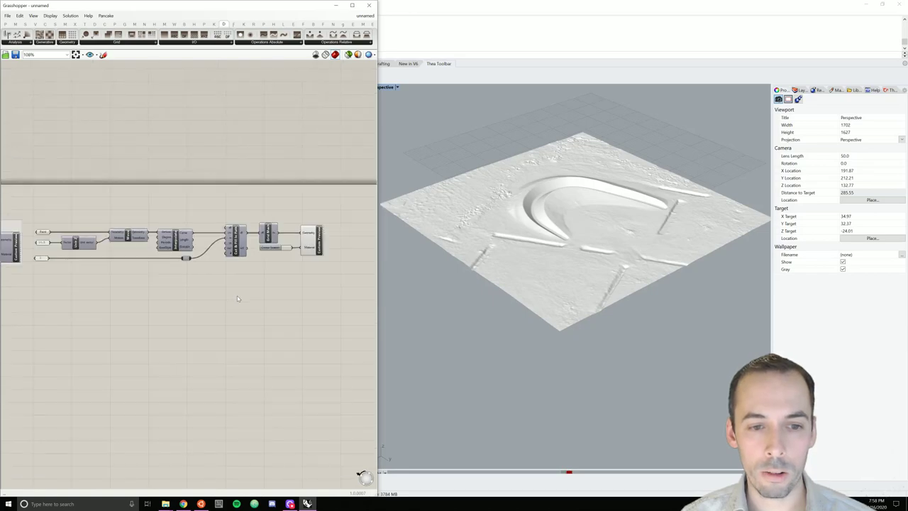
{"action": "scroll", "coordinate": [238, 296], "scroll_direction": "down", "scroll_amount": 2}
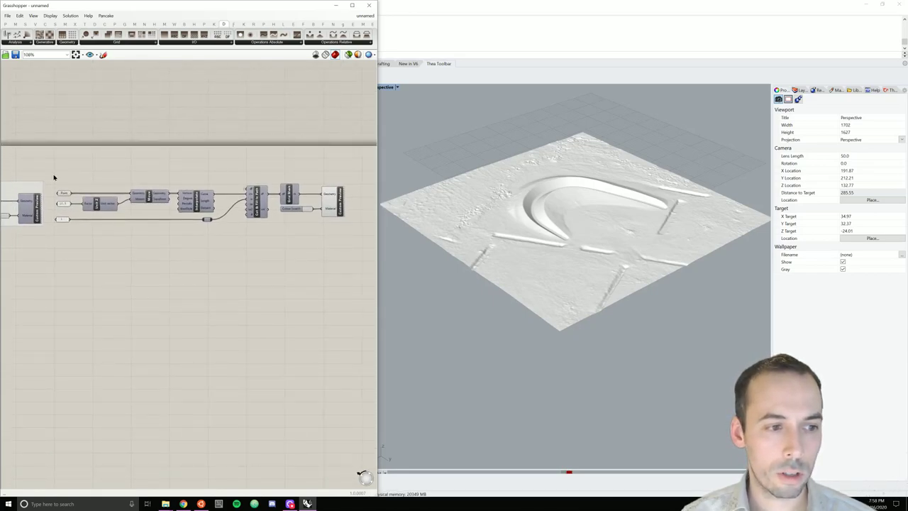
{"action": "left_click_drag", "start_coordinate": [52, 178], "coordinate": [379, 249]}
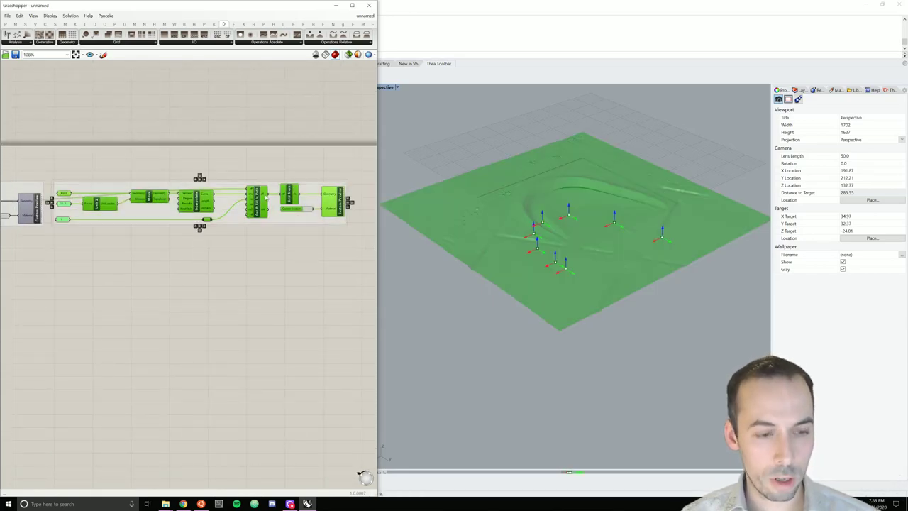
{"action": "key", "text": "ctrl+g"}
{"action": "right_click", "coordinate": [215, 183]}
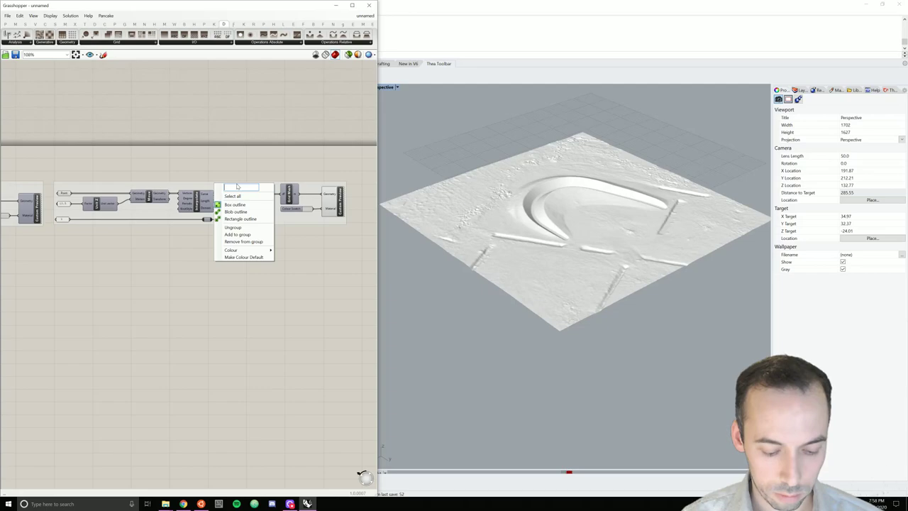
{"action": "type", "text": "cut"}
{"action": "type", "text": " path along curve"}
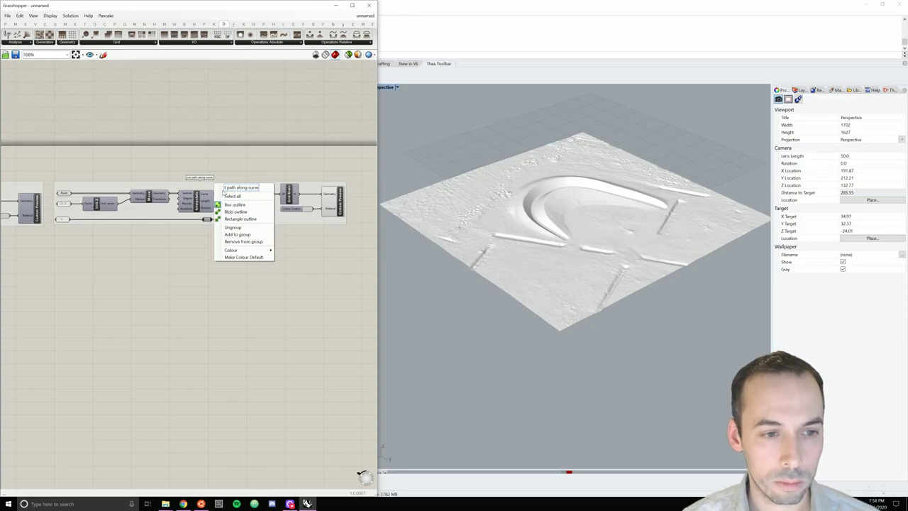
- Place a Noise component below the "cut path along curve" group and feed its df input from Cut & Fill Path's df output
{"action": "key", "text": "Return"}
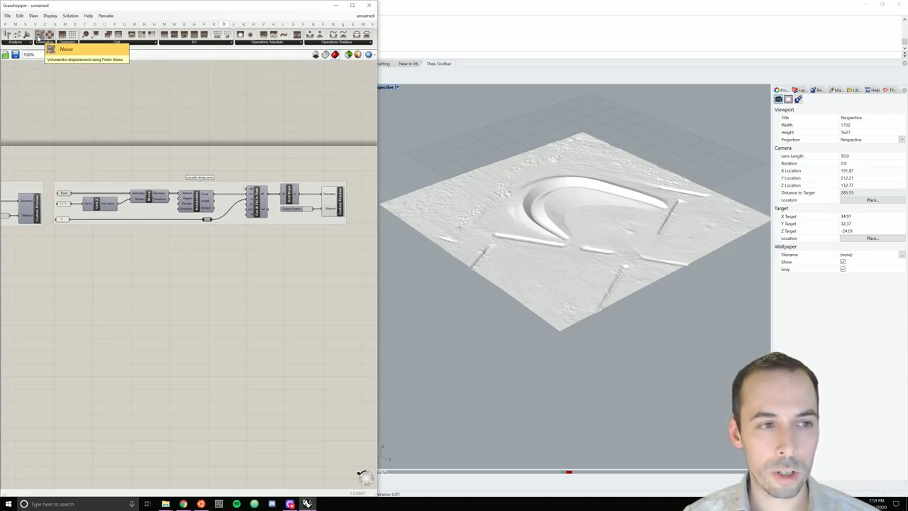
{"action": "left_click_drag", "start_coordinate": [39, 39], "coordinate": [171, 250]}
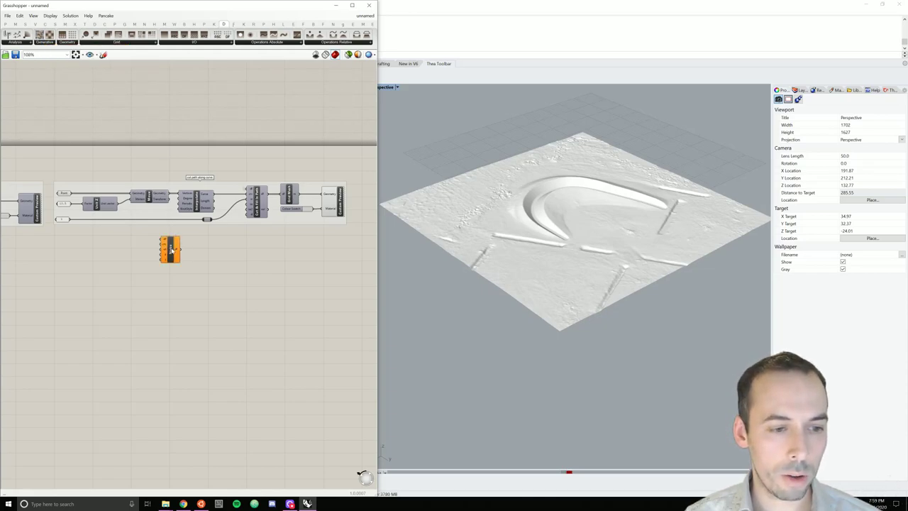
{"action": "scroll", "coordinate": [170, 250], "scroll_direction": "up", "scroll_amount": 3}
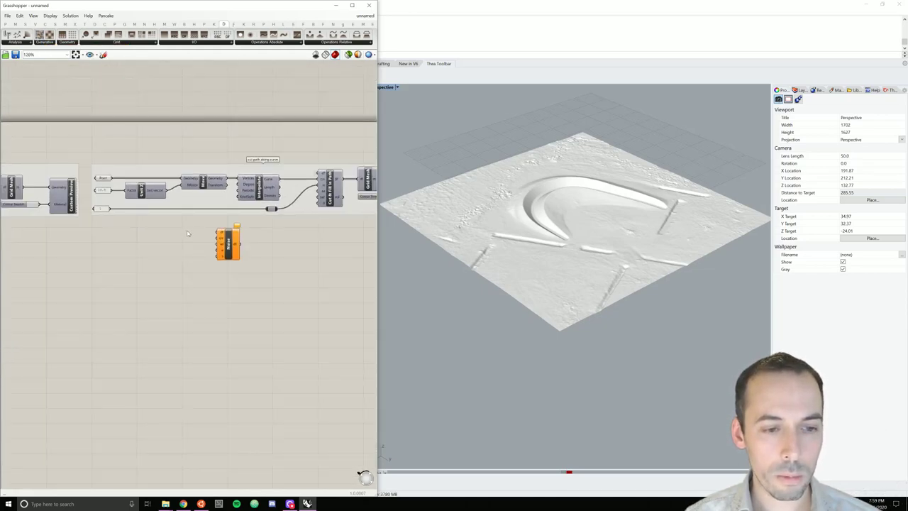
{"action": "right_click_drag", "start_coordinate": [213, 242], "coordinate": [188, 237]}
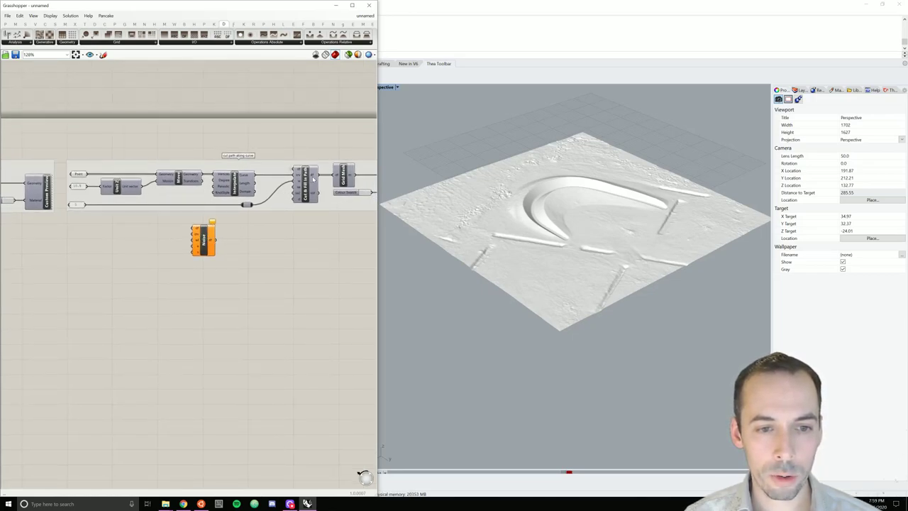
{"action": "mouse_move", "coordinate": [312, 179]}
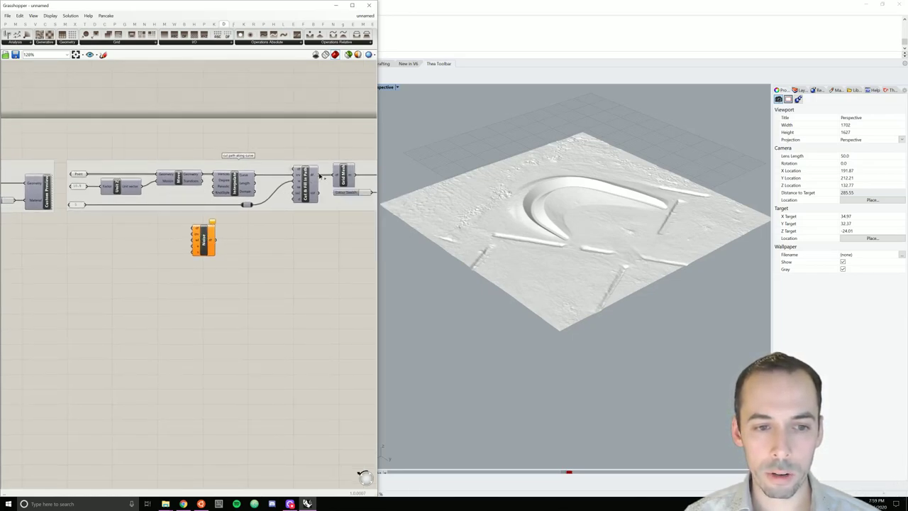
{"action": "left_click_drag", "start_coordinate": [317, 177], "coordinate": [195, 229]}
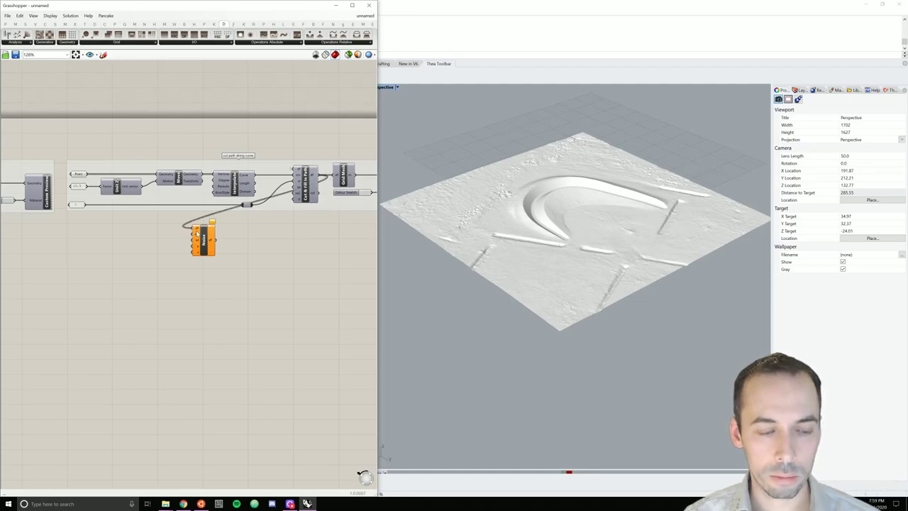
- Hide the wire feeding the Noise component's df input
{"action": "right_click", "coordinate": [197, 232]}
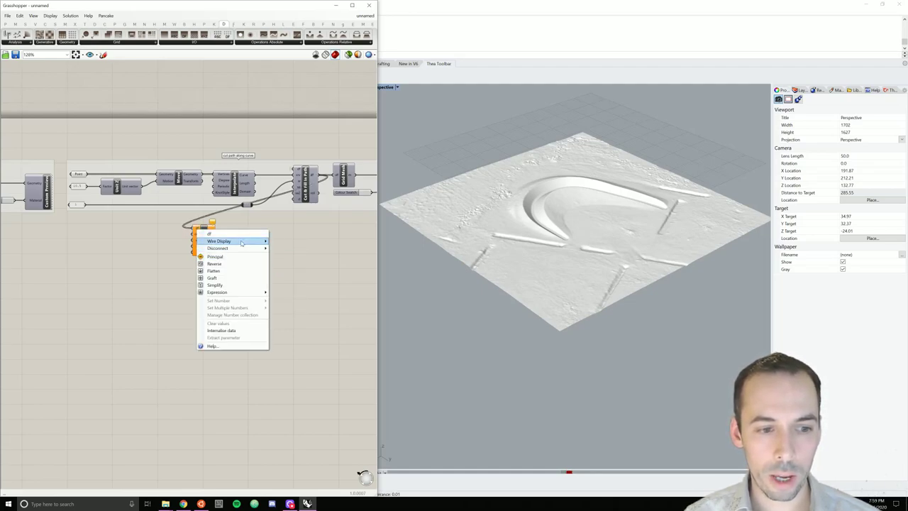
{"action": "mouse_move", "coordinate": [243, 241]}
{"action": "left_click", "coordinate": [286, 255]}
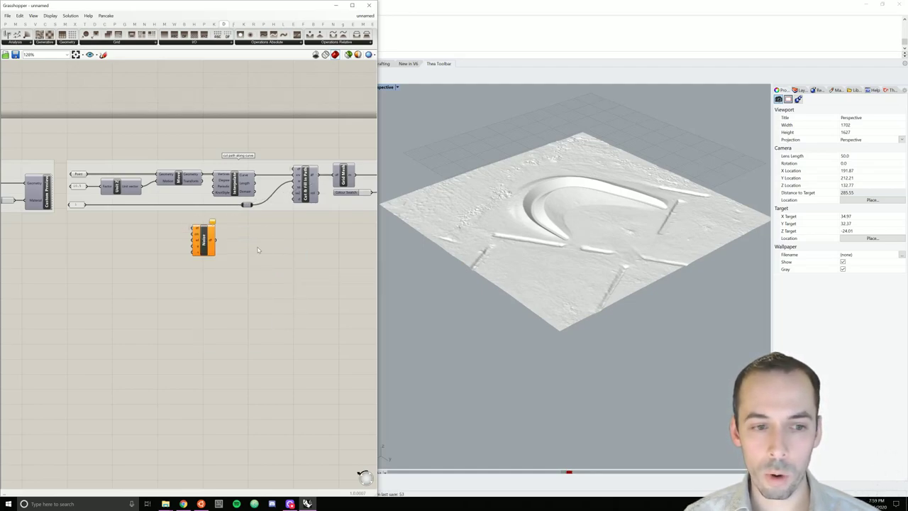
- Add a Circle component with Plane and Radius inputs just before the Noise component
{"action": "scroll", "coordinate": [196, 238], "scroll_direction": "up", "scroll_amount": 2}
{"action": "left_click_drag", "start_coordinate": [207, 241], "coordinate": [253, 245]}
{"action": "left_click", "coordinate": [193, 248]}
{"action": "double_click", "coordinate": [171, 242]}
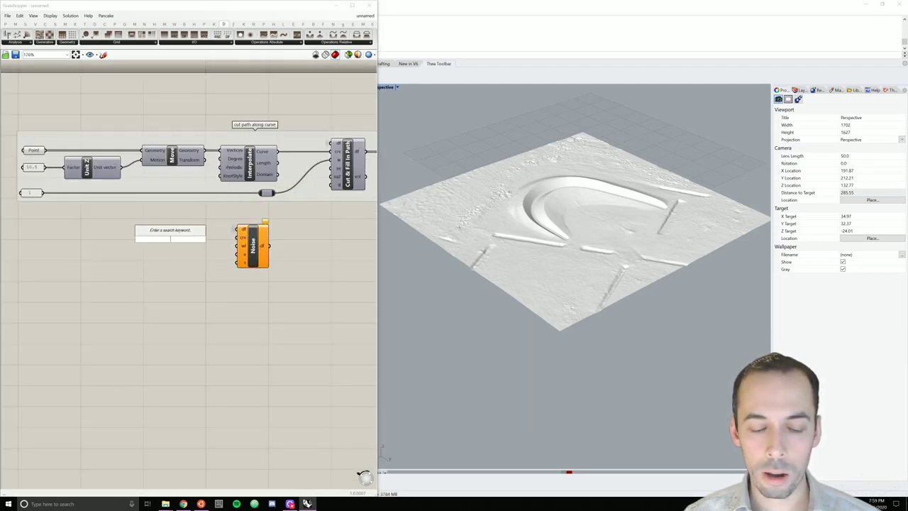
{"action": "type", "text": "circle"}
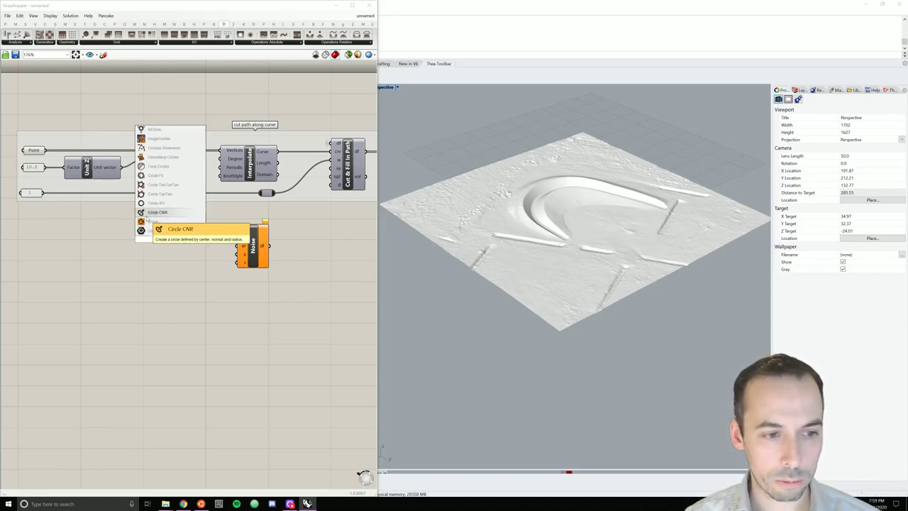
{"action": "left_click", "coordinate": [153, 231]}
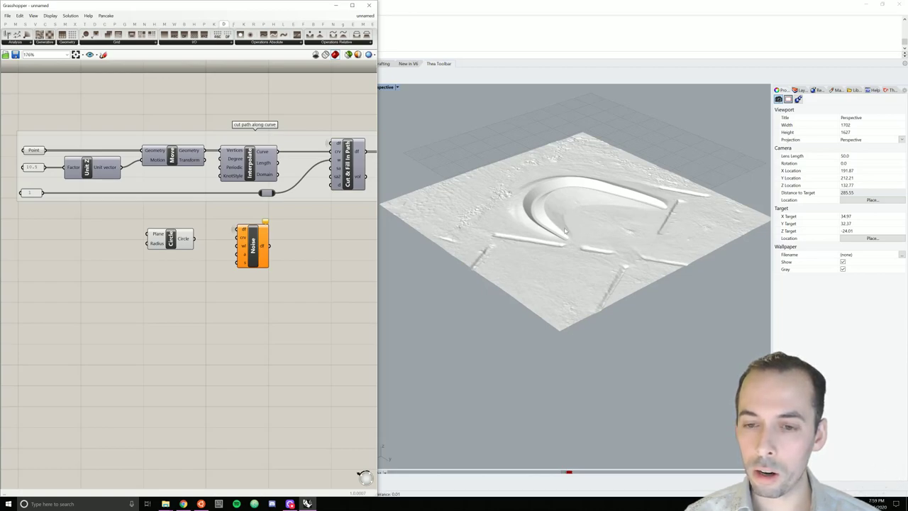
{"action": "left_click_drag", "start_coordinate": [170, 240], "coordinate": [190, 240]}
- Add a Point parameter feeding Circle's Plane input and set it to one point inside the curved path, at about X 42, Y 48
{"action": "double_click", "coordinate": [110, 234]}
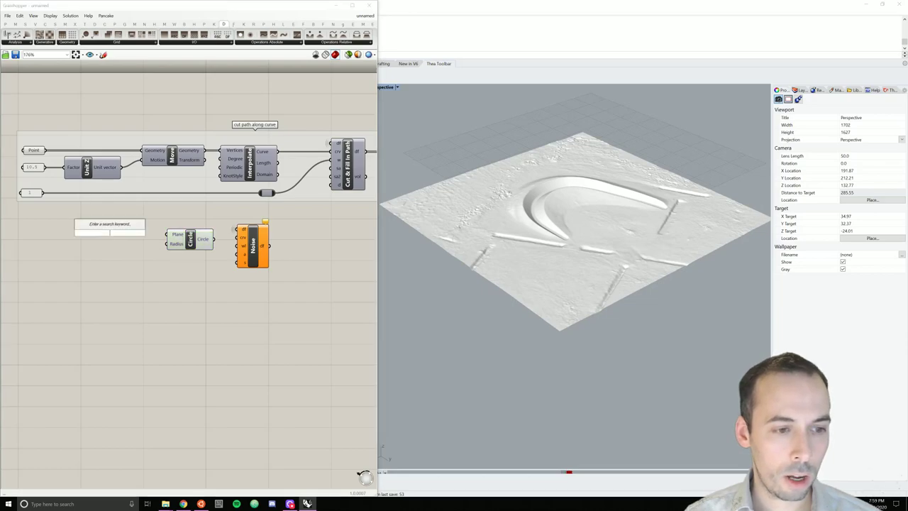
{"action": "type", "text": "point"}
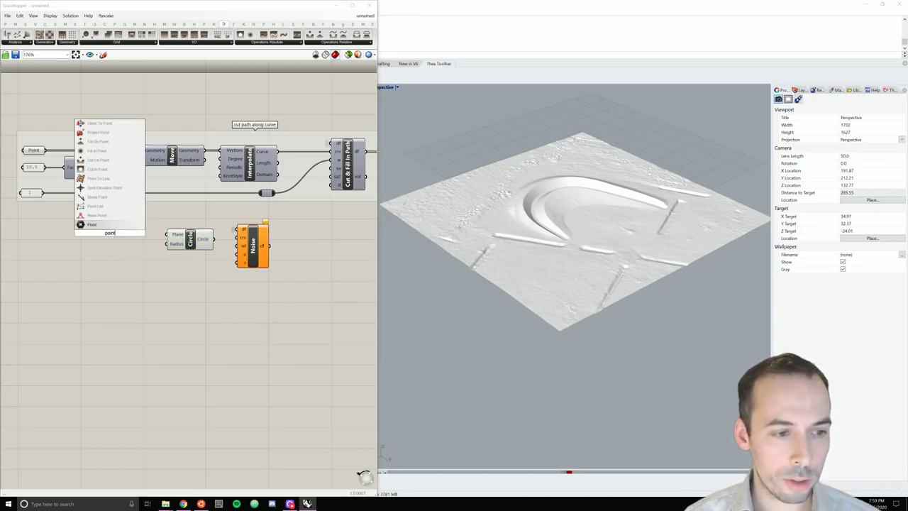
{"action": "key", "text": "Return"}
{"action": "mouse_move", "coordinate": [121, 233]}
{"action": "left_mouse_down"}
{"action": "mouse_move", "coordinate": [168, 235]}
{"action": "mouse_move", "coordinate": [119, 236]}
{"action": "mouse_move", "coordinate": [130, 234]}
{"action": "left_mouse_up"}
{"action": "right_click", "coordinate": [128, 235]}
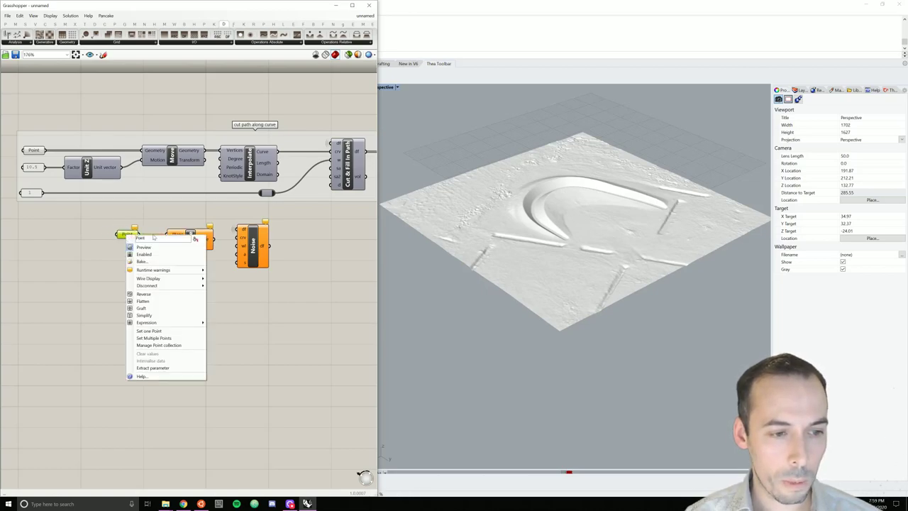
{"action": "left_click", "coordinate": [191, 331]}
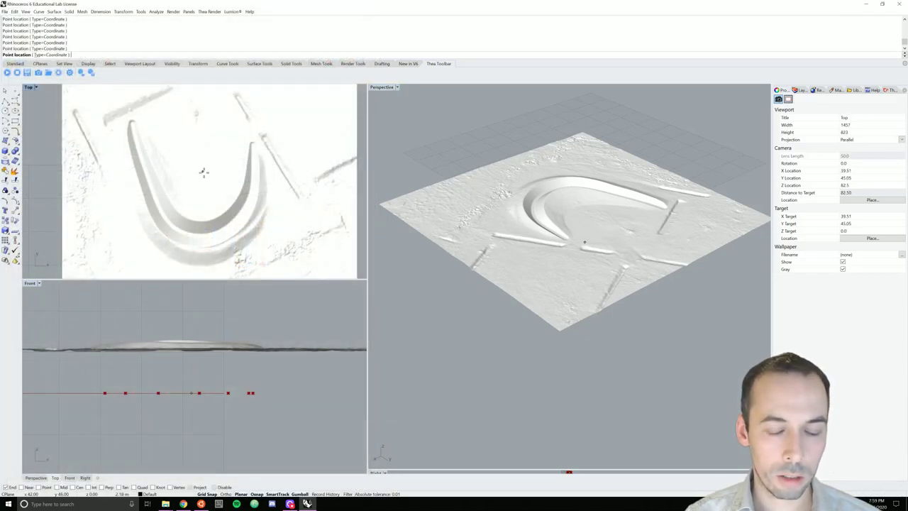
{"action": "left_click", "coordinate": [203, 172]}
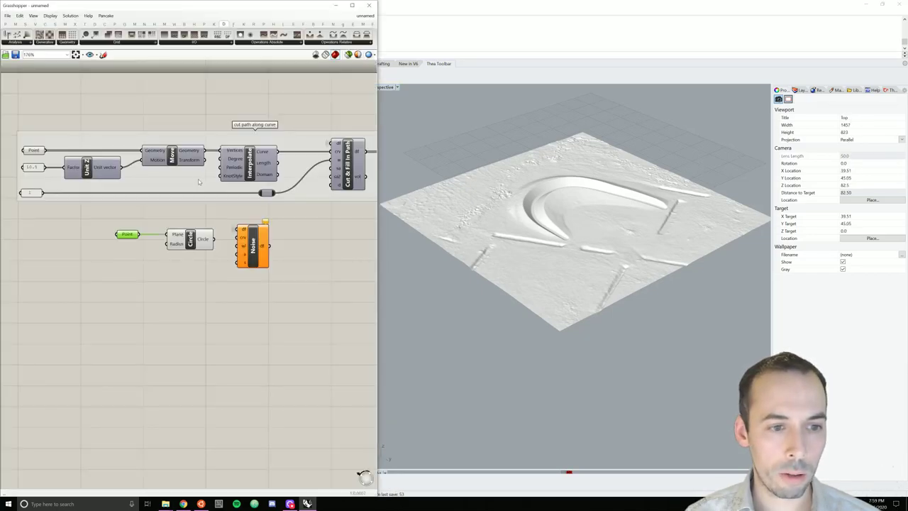
- Set the Z coordinate of the circle's stored centre point to 11
{"action": "right_click", "coordinate": [131, 237]}
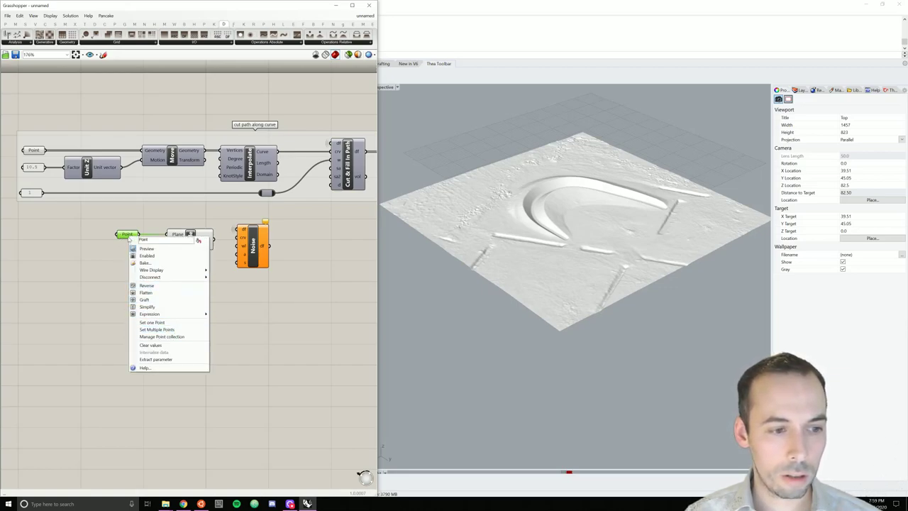
{"action": "left_click", "coordinate": [172, 337]}
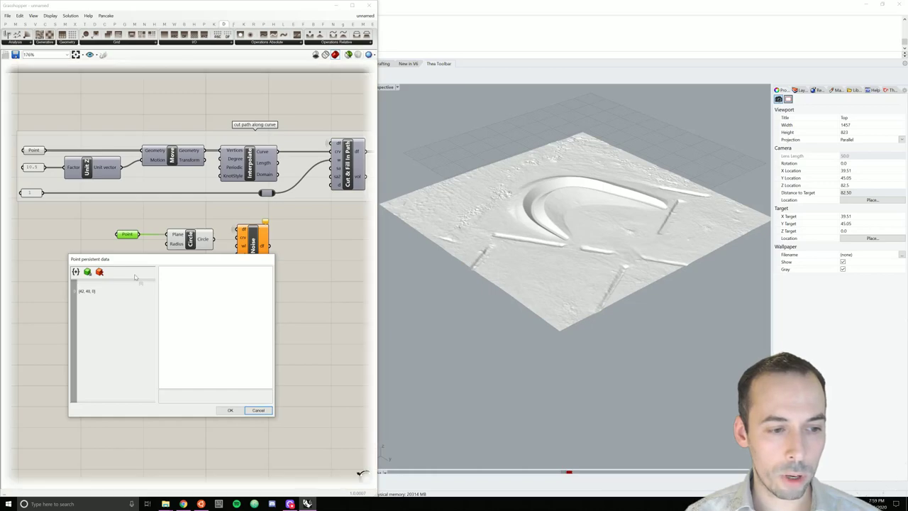
{"action": "left_click", "coordinate": [91, 293]}
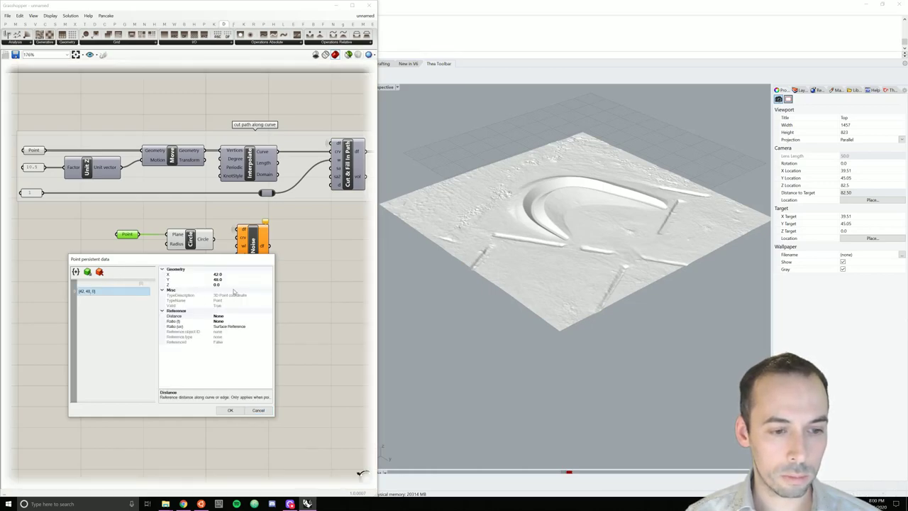
{"action": "left_click", "coordinate": [213, 284]}
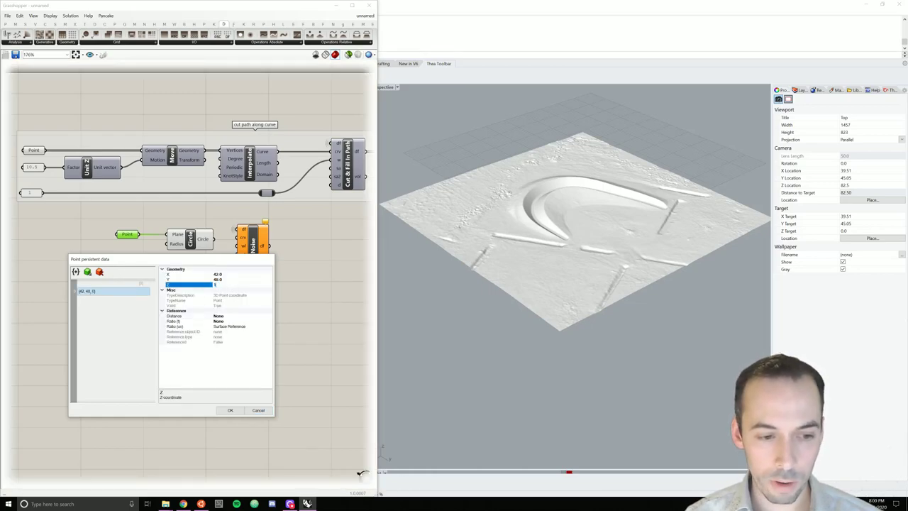
{"action": "type", "text": "1"}
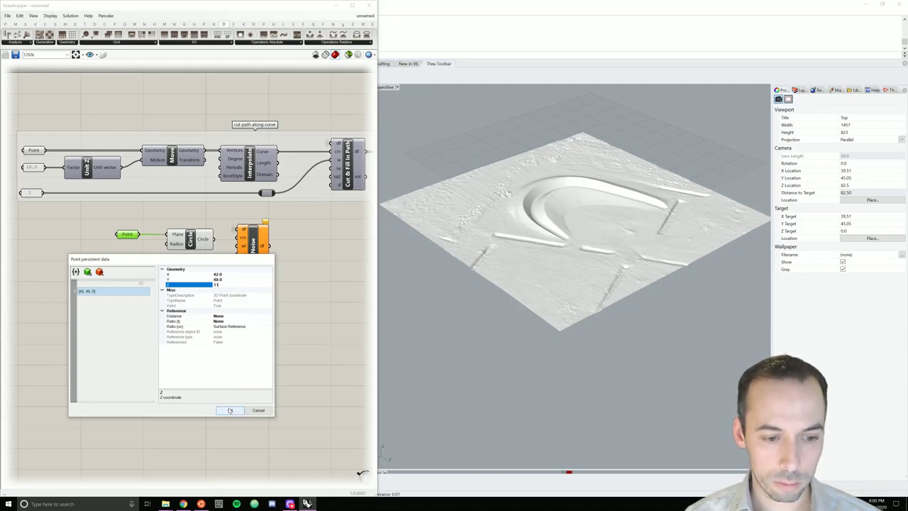
{"action": "left_click", "coordinate": [230, 410]}
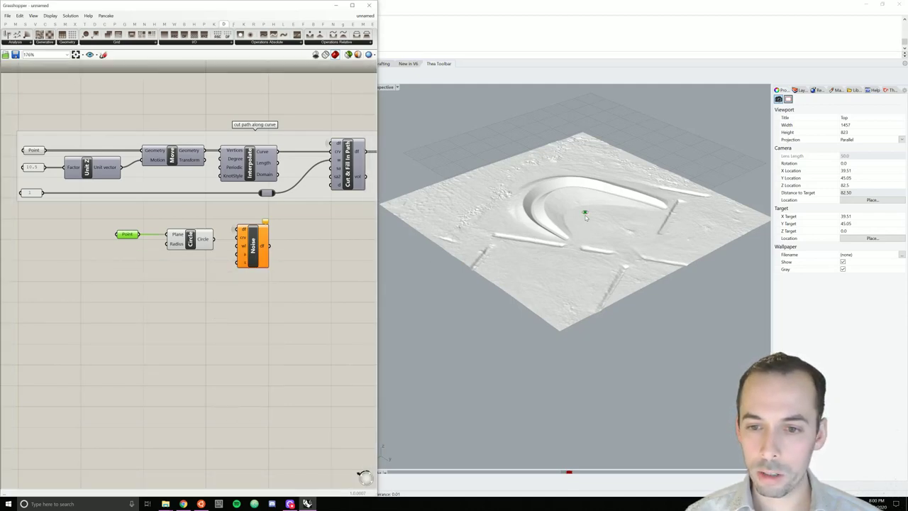
- Copy the panel containing 1 to below the circle's Point parameter, connect it to Circle's Radius input, and set it to 12
{"action": "left_click", "coordinate": [121, 251]}
{"action": "left_click", "coordinate": [32, 195]}
{"action": "left_click_drag", "start_coordinate": [32, 195], "coordinate": [127, 249]}
{"action": "double_click", "coordinate": [126, 248]}
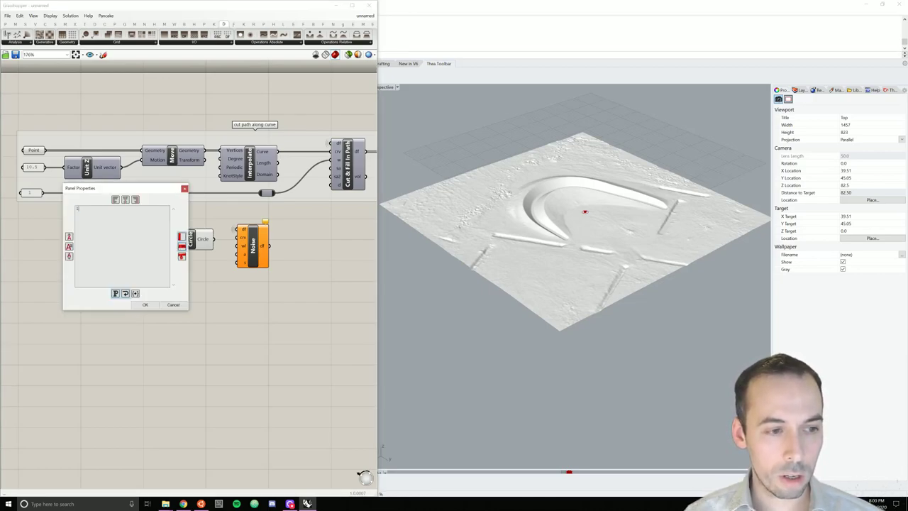
{"action": "left_click", "coordinate": [145, 304]}
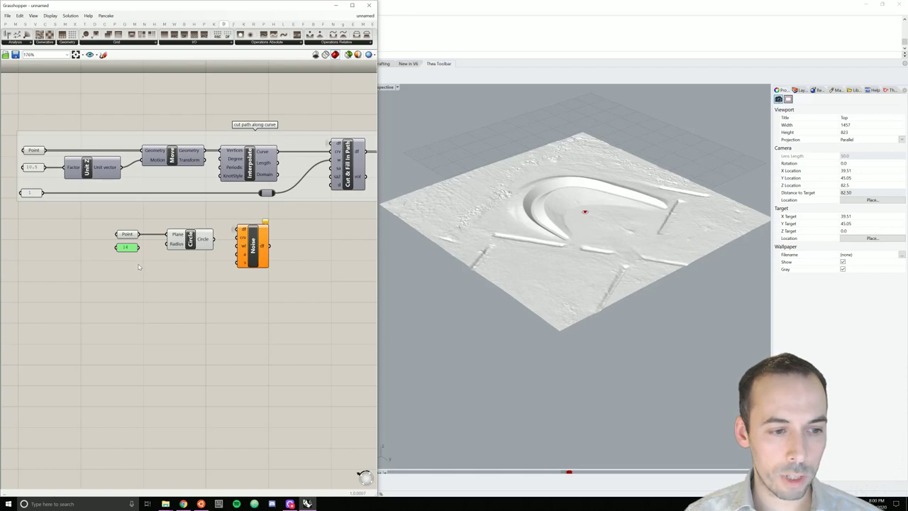
{"action": "left_click_drag", "start_coordinate": [140, 247], "coordinate": [166, 244]}
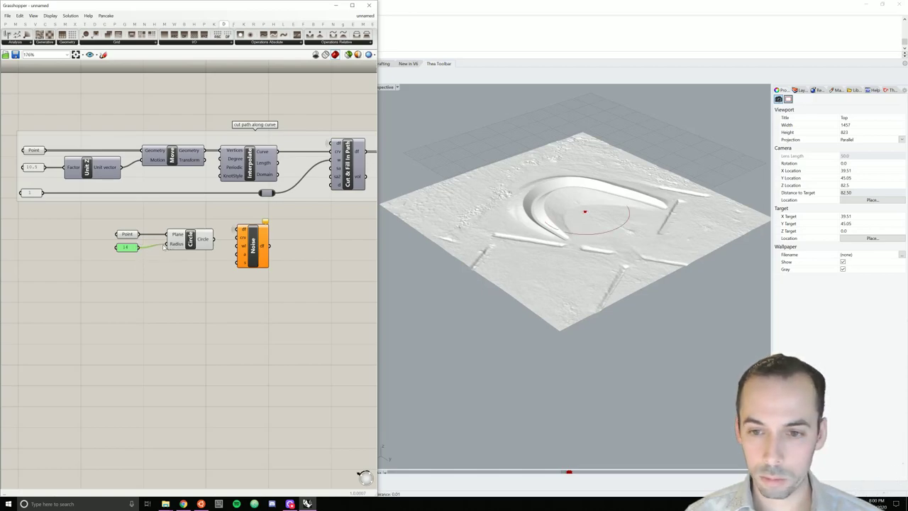
{"action": "double_click", "coordinate": [128, 247]}
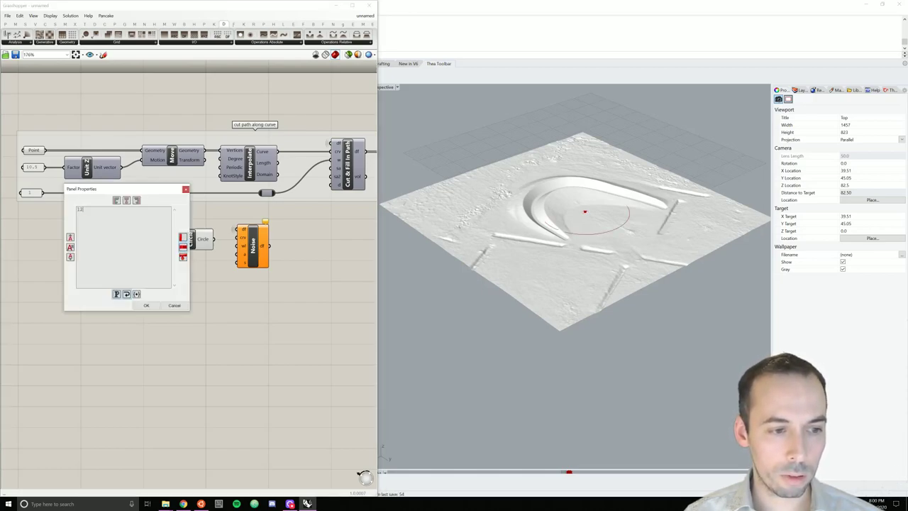
{"action": "left_click", "coordinate": [146, 305]}
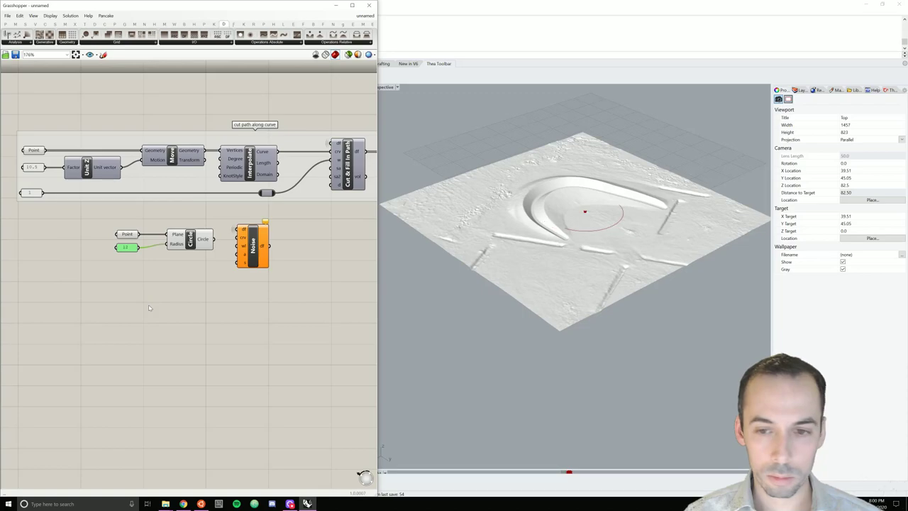
- Connect the Circle output to Noise's crv input and tidy the spacing of the two components
{"action": "left_click_drag", "start_coordinate": [190, 243], "coordinate": [240, 240]}
{"action": "left_click", "coordinate": [211, 258]}
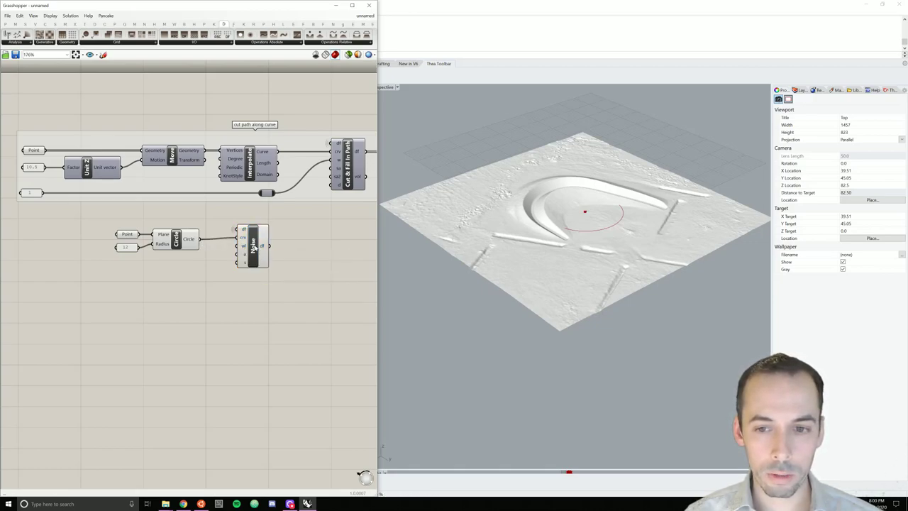
{"action": "left_click_drag", "start_coordinate": [255, 247], "coordinate": [245, 246]}
{"action": "left_click", "coordinate": [188, 272]}
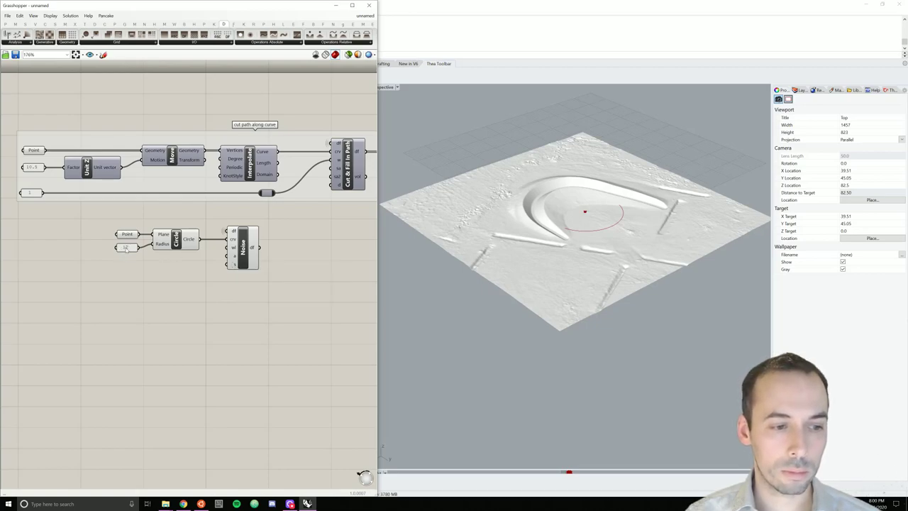
- Copy the radius panel, set the copy to 0 for Noise's s input, and stack two more copies above it
{"action": "left_click", "coordinate": [126, 248]}
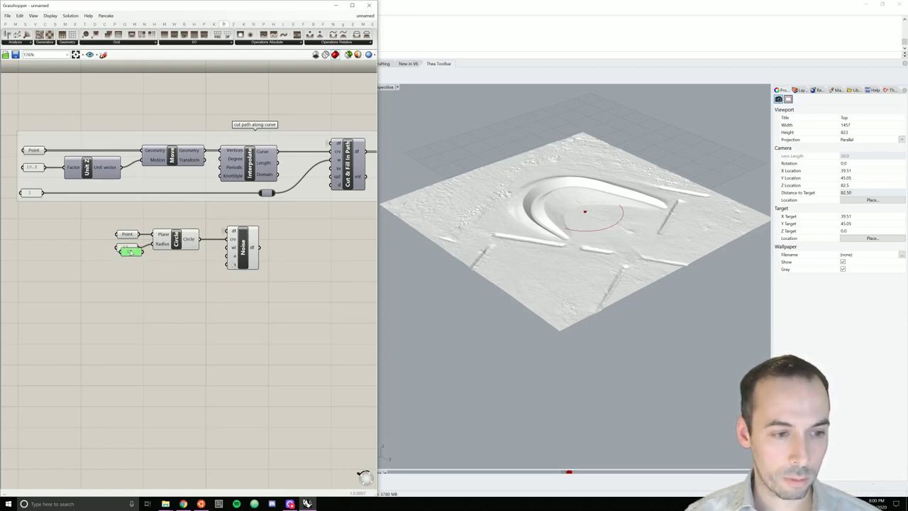
{"action": "left_click_drag", "start_coordinate": [127, 249], "coordinate": [124, 273], "text": "alt"}
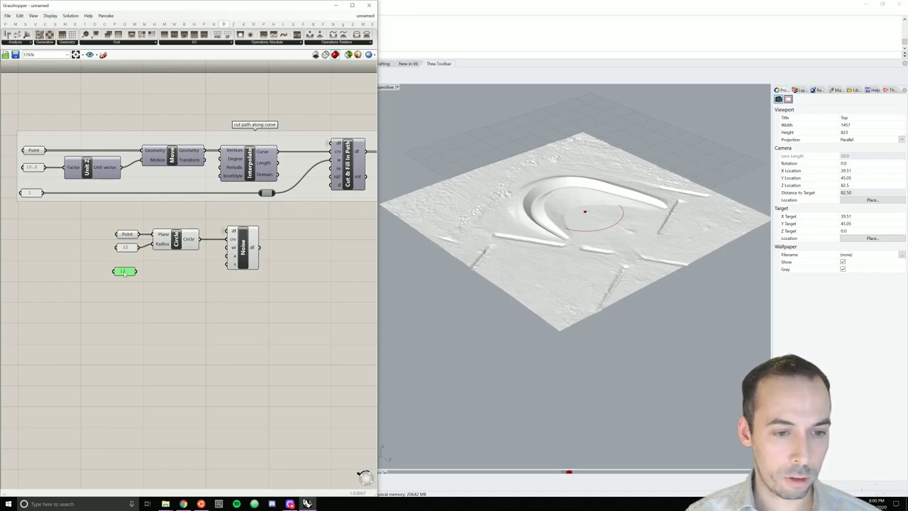
{"action": "double_click", "coordinate": [124, 272]}
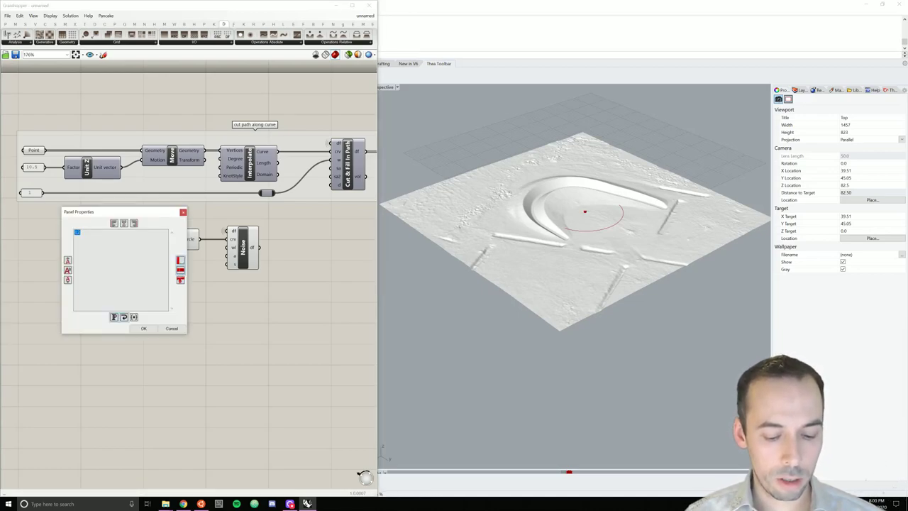
{"action": "type", "text": "0"}
{"action": "left_click", "coordinate": [143, 329]}
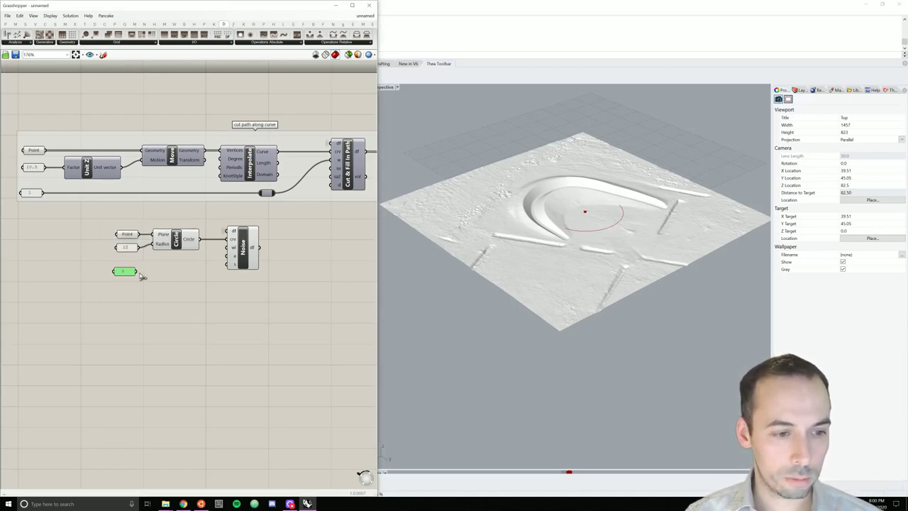
{"action": "left_click_drag", "start_coordinate": [138, 272], "coordinate": [229, 265]}
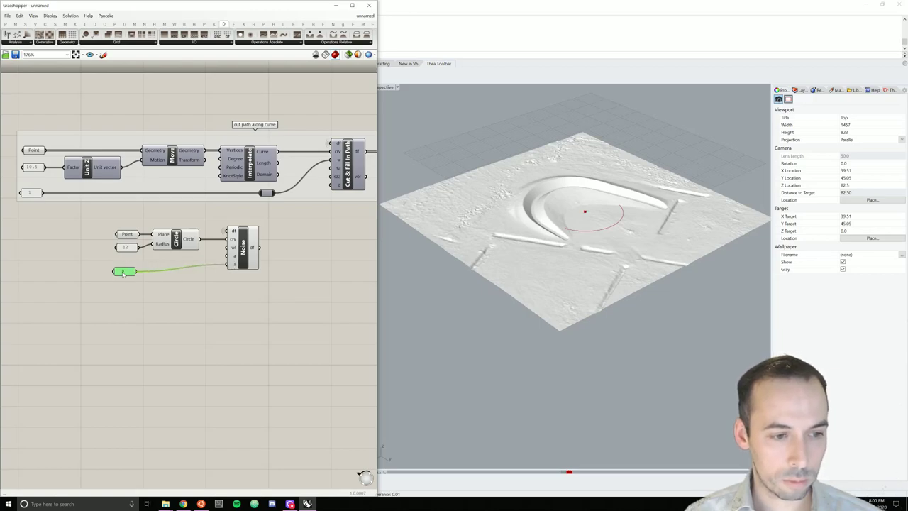
{"action": "left_click_drag", "start_coordinate": [124, 271], "coordinate": [193, 261]}
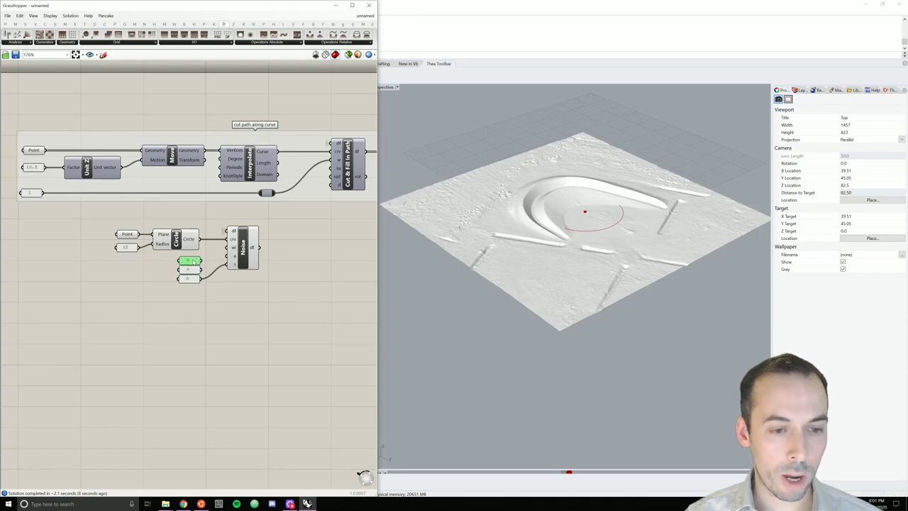
- Set the upper two stacked panels to 10 and 2 and connect them to Noise's wl and a inputs respectively
{"action": "double_click", "coordinate": [188, 261]}
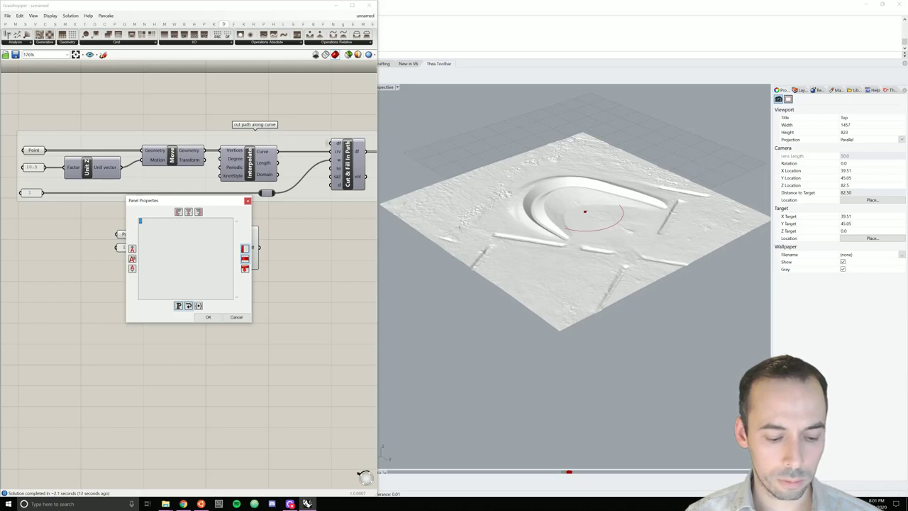
{"action": "left_click", "coordinate": [208, 318]}
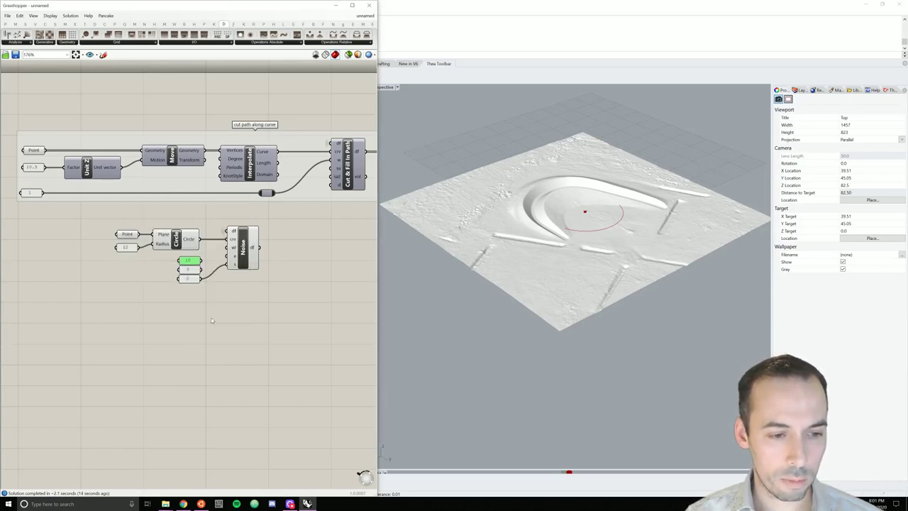
{"action": "double_click", "coordinate": [188, 269]}
{"action": "left_click", "coordinate": [208, 327]}
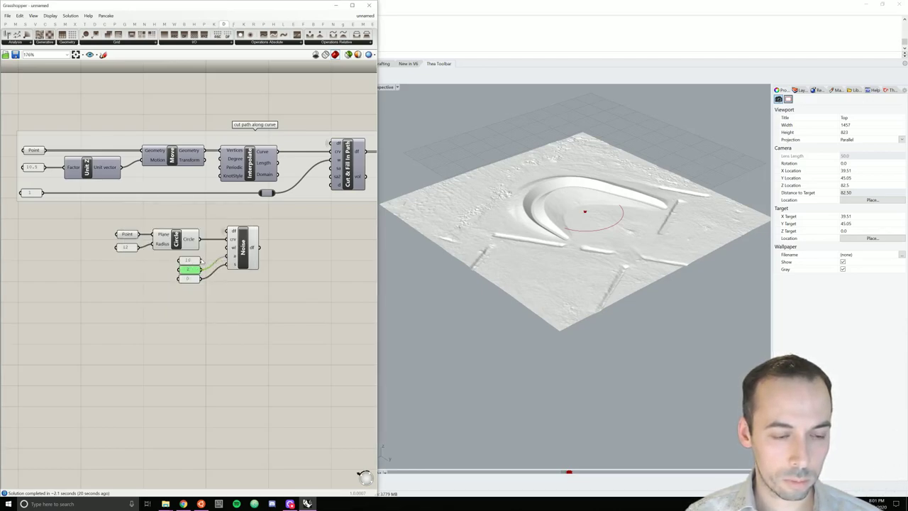
{"action": "left_click_drag", "start_coordinate": [201, 261], "coordinate": [224, 248]}
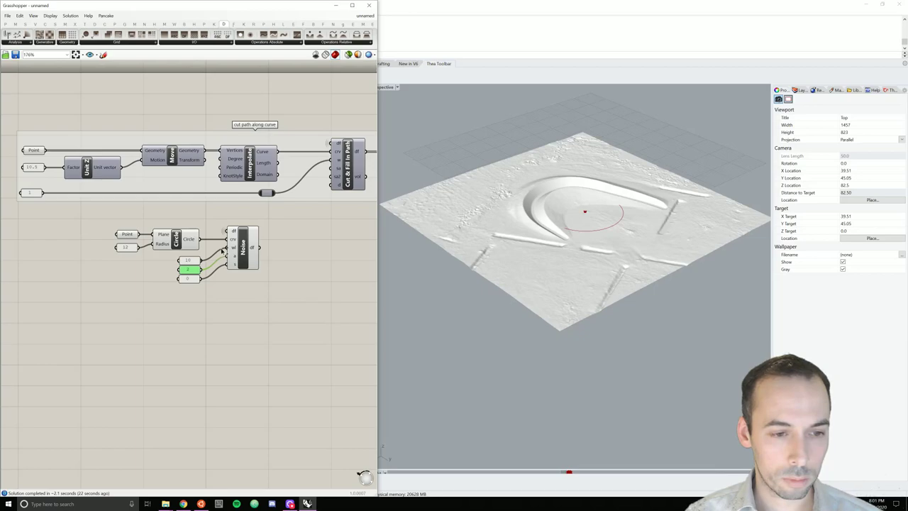
{"action": "left_click", "coordinate": [294, 251]}
- Turn off the preview of the Custom Preview component in the cut path along curve group
{"action": "scroll", "coordinate": [284, 245], "scroll_direction": "down", "scroll_amount": 3}
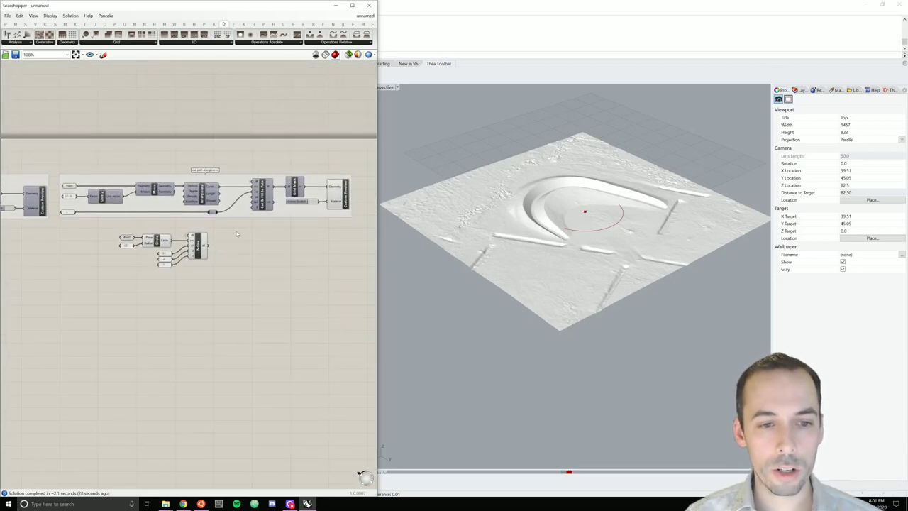
{"action": "right_click", "coordinate": [346, 201]}
{"action": "left_click", "coordinate": [362, 211]}
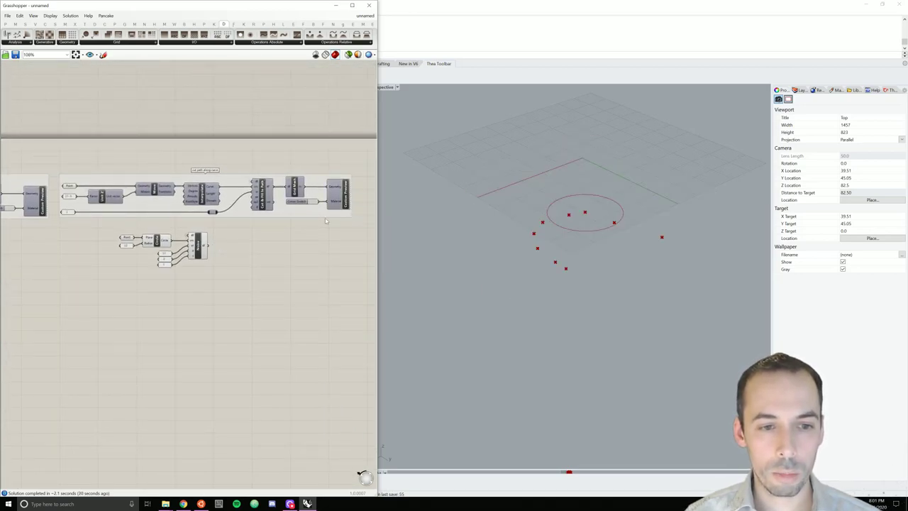
- Copy the cut path group's Grid Mesh, Colour Swatch and Custom Preview beside Noise and feed Noise's df output into the copied Grid Mesh
{"action": "left_click", "coordinate": [297, 186]}
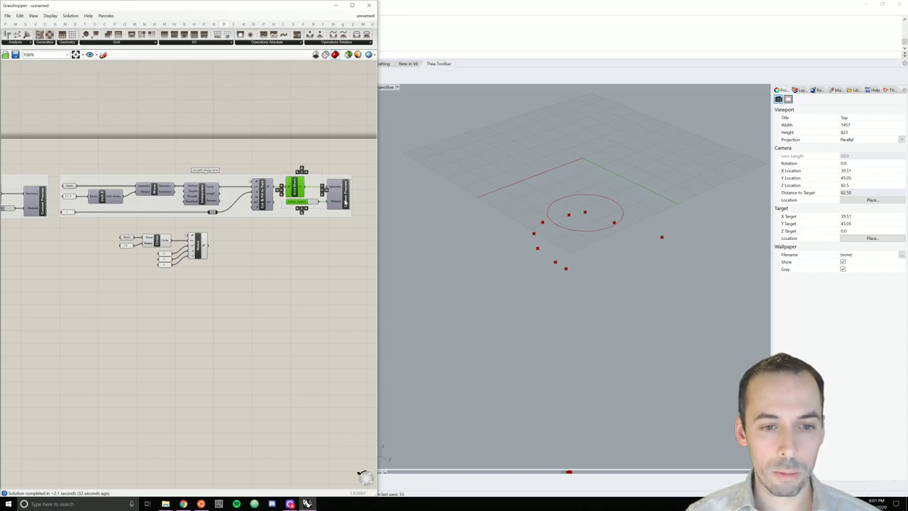
{"action": "left_click", "coordinate": [345, 201], "text": "shift"}
{"action": "left_click_drag", "start_coordinate": [347, 207], "coordinate": [239, 251]}
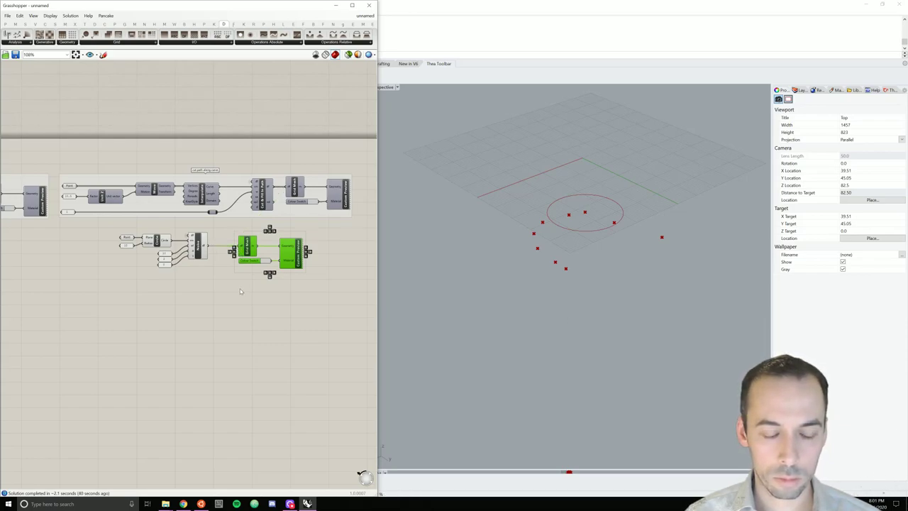
{"action": "left_click", "coordinate": [244, 279]}
- Turn on the preview of the copied Custom Preview component to display the noise terrain
{"action": "right_click", "coordinate": [298, 249]}
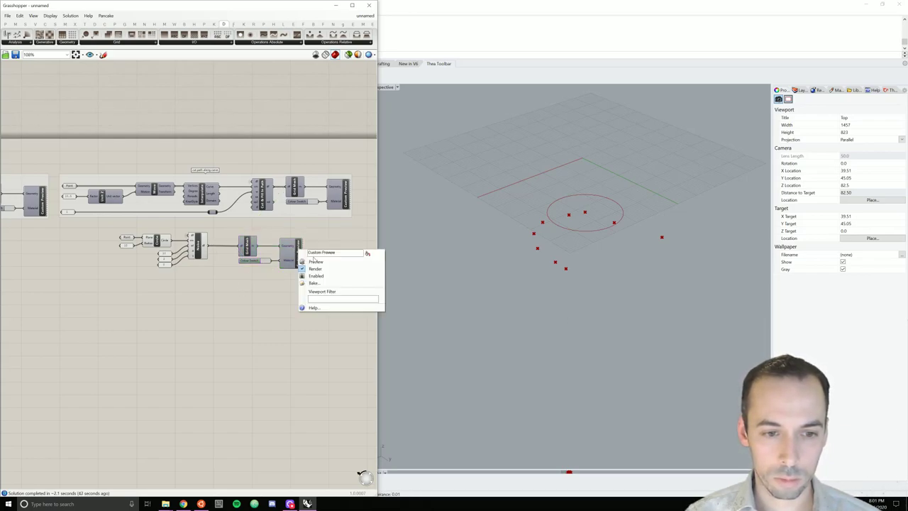
{"action": "left_click", "coordinate": [318, 261]}
{"action": "right_click_drag", "start_coordinate": [589, 222], "coordinate": [593, 245]}
{"action": "scroll", "coordinate": [589, 223], "scroll_direction": "up", "scroll_amount": 4}
{"action": "scroll", "coordinate": [269, 250], "scroll_direction": "up", "scroll_amount": 3}
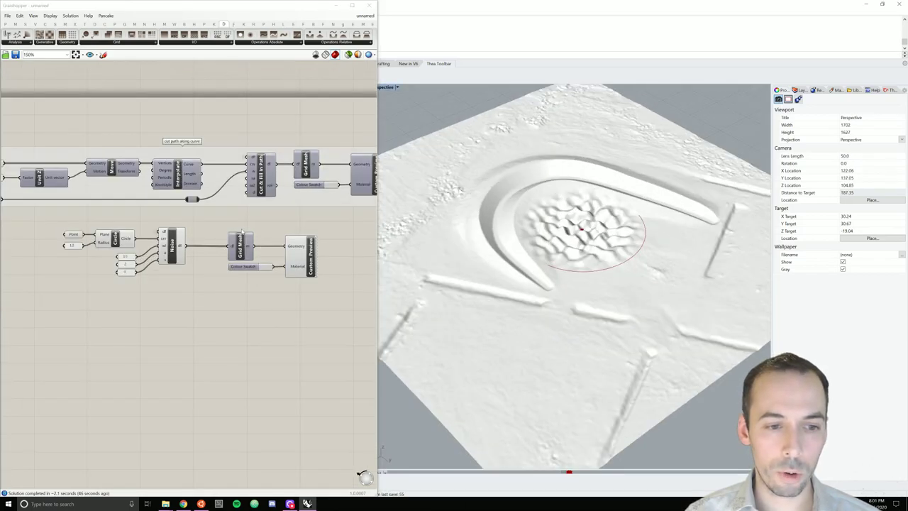
- Move the copied Grid Mesh, Colour Swatch and Custom Preview closer to Noise and inspect the noise area within the circle
{"action": "left_click_drag", "start_coordinate": [222, 225], "coordinate": [348, 288]}
{"action": "left_click_drag", "start_coordinate": [241, 248], "coordinate": [218, 246]}
{"action": "left_click", "coordinate": [223, 308]}
{"action": "right_click_drag", "start_coordinate": [482, 277], "coordinate": [485, 264]}
{"action": "scroll", "coordinate": [486, 269], "scroll_direction": "up", "scroll_amount": 3}
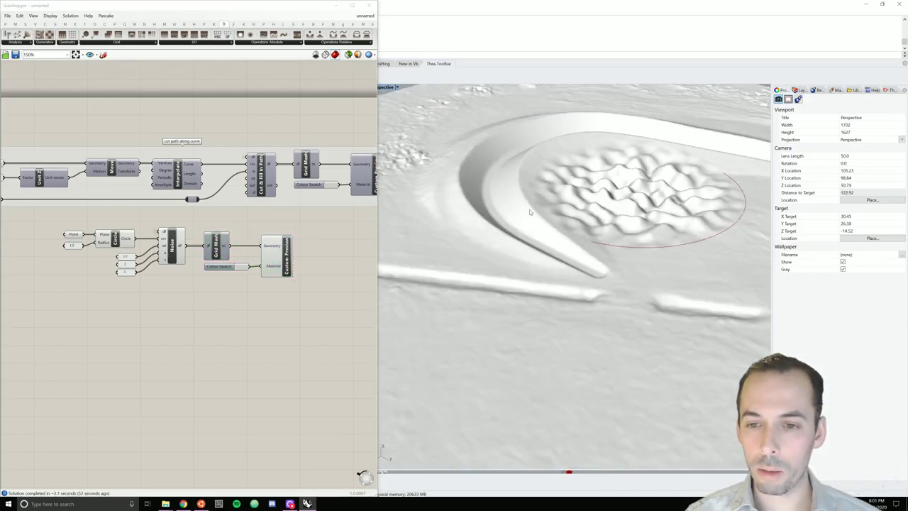
{"action": "scroll", "coordinate": [530, 209], "scroll_direction": "up", "scroll_amount": 3}
{"action": "right_click_drag", "start_coordinate": [588, 240], "coordinate": [611, 225]}
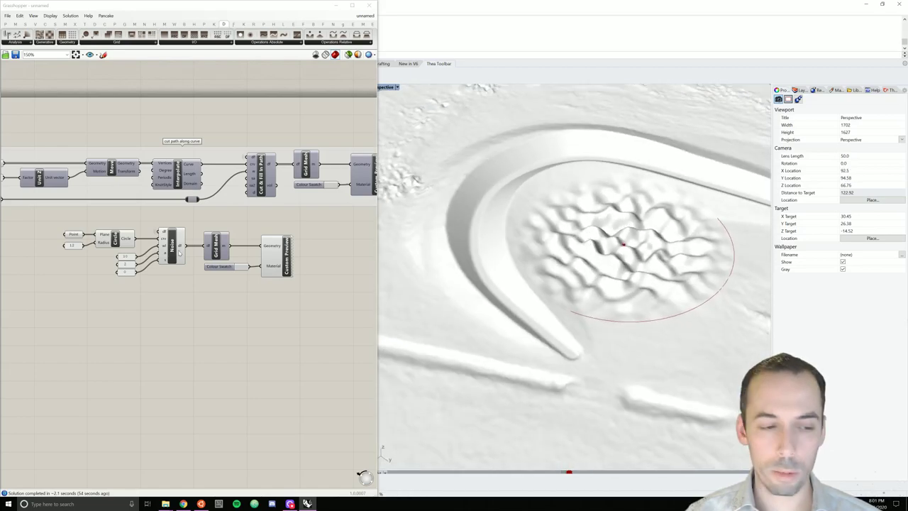
- Set the panel feeding Noise's wl input to 15
{"action": "scroll", "coordinate": [115, 264], "scroll_direction": "up", "scroll_amount": 1}
{"action": "double_click", "coordinate": [125, 257]}
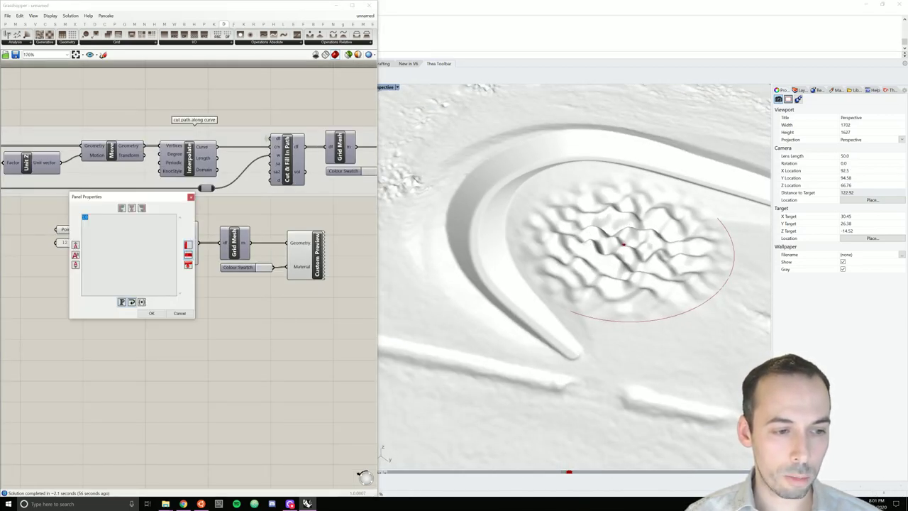
{"action": "left_click", "coordinate": [148, 314]}
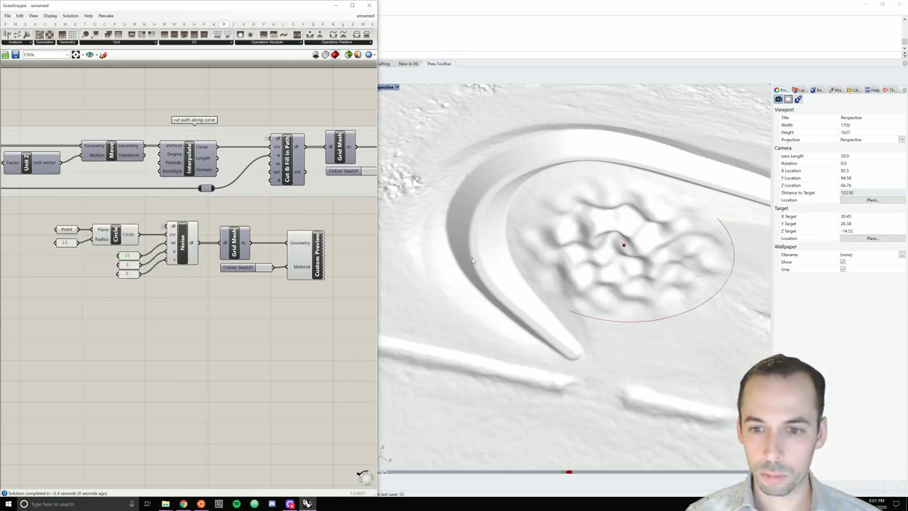
{"action": "right_click_drag", "start_coordinate": [475, 260], "coordinate": [497, 261]}
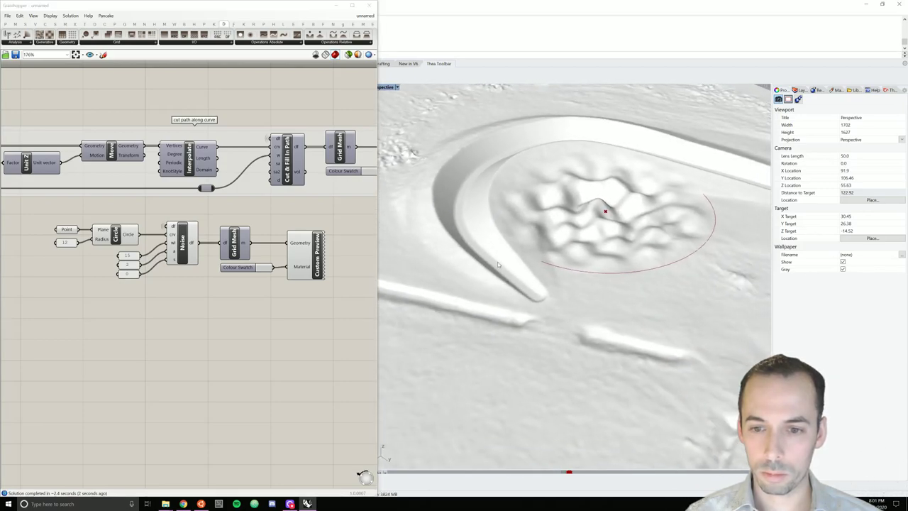
- Set the panel feeding Noise's a input to 1.5
{"action": "double_click", "coordinate": [127, 266]}
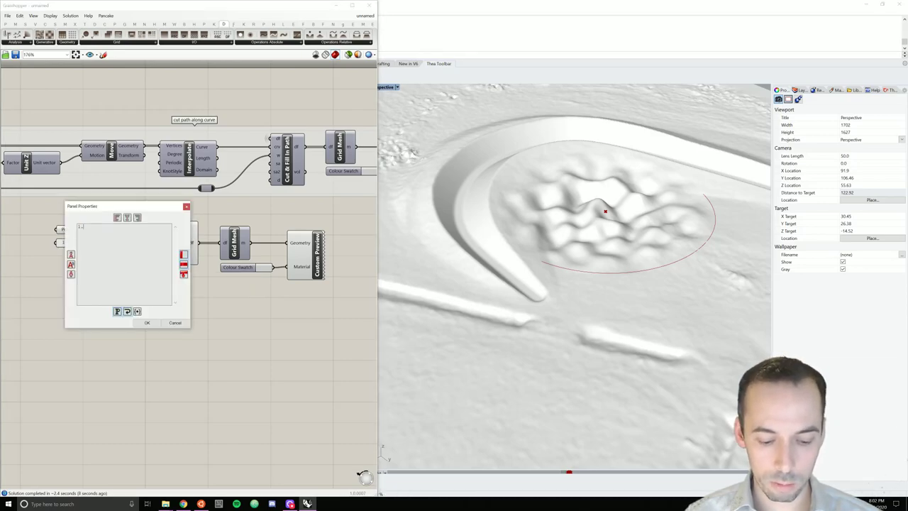
{"action": "left_click", "coordinate": [148, 323]}
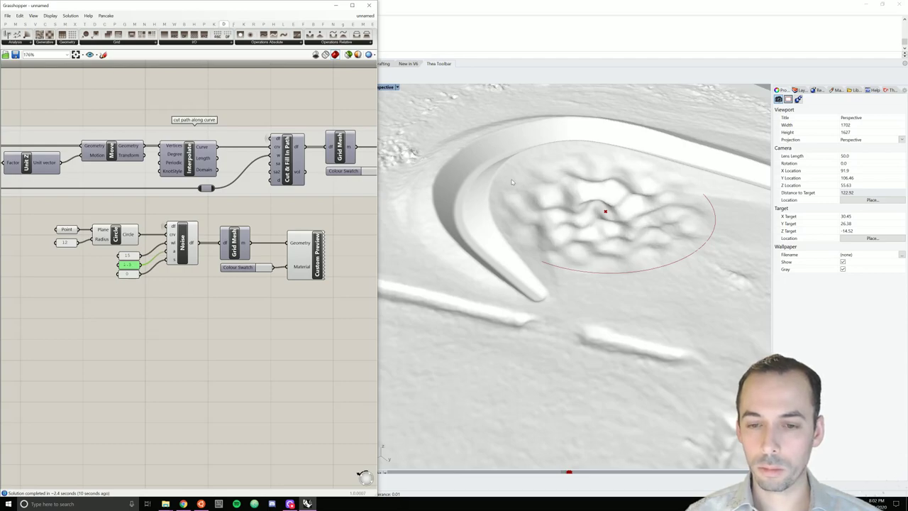
{"action": "scroll", "coordinate": [515, 180], "scroll_direction": "down", "scroll_amount": 4}
{"action": "mouse_move", "coordinate": [577, 203]}
{"action": "right_mouse_down"}
{"action": "mouse_move", "coordinate": [559, 191]}
{"action": "mouse_move", "coordinate": [588, 196]}
{"action": "mouse_move", "coordinate": [592, 209]}
{"action": "right_mouse_up"}
{"action": "right_click_drag", "start_coordinate": [651, 203], "coordinate": [646, 205]}
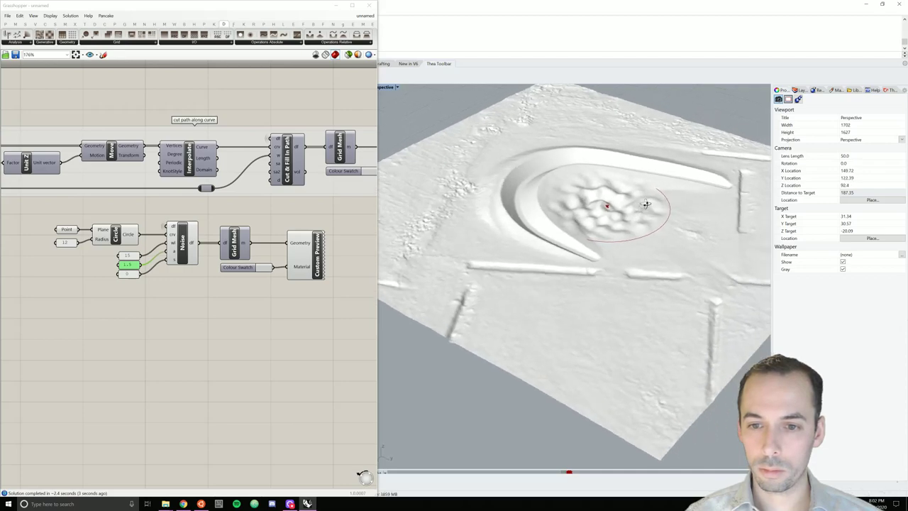
- Set the panel feeding the Circle's Radius input to 14
{"action": "double_click", "coordinate": [65, 243]}
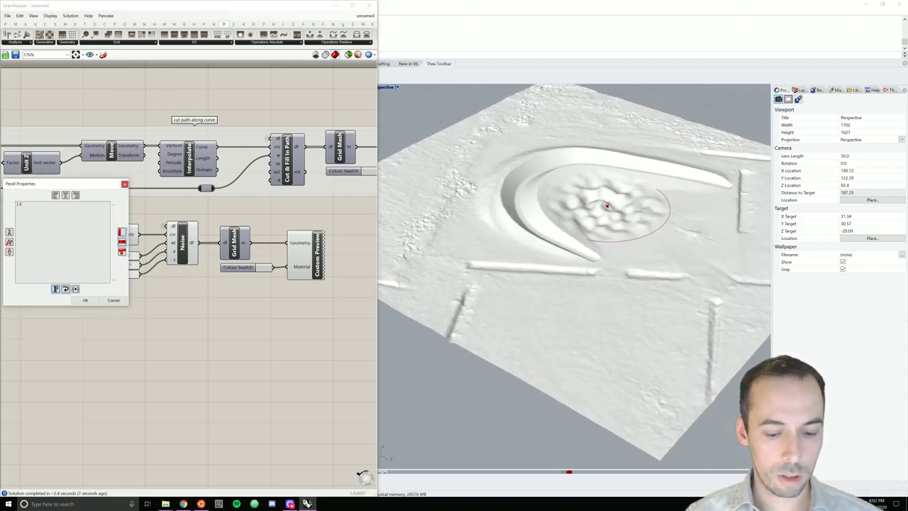
{"action": "left_click", "coordinate": [86, 301]}
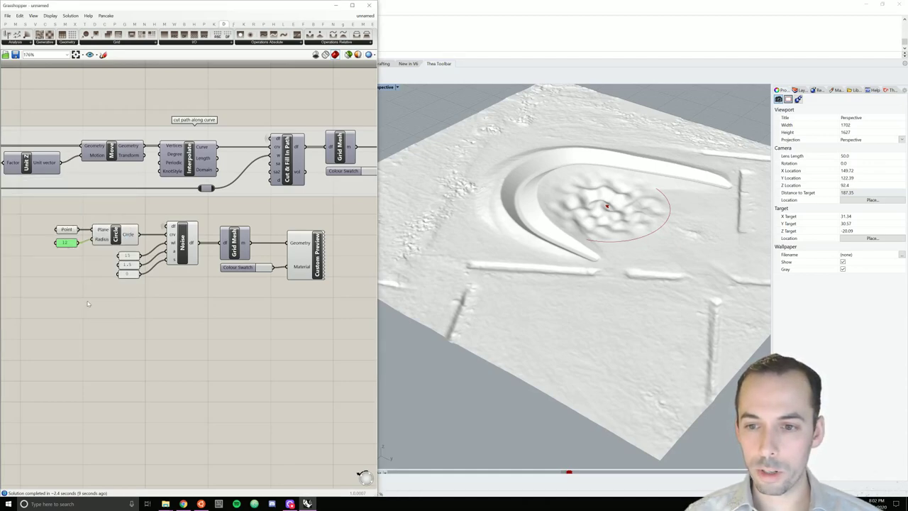
{"action": "double_click", "coordinate": [71, 243]}
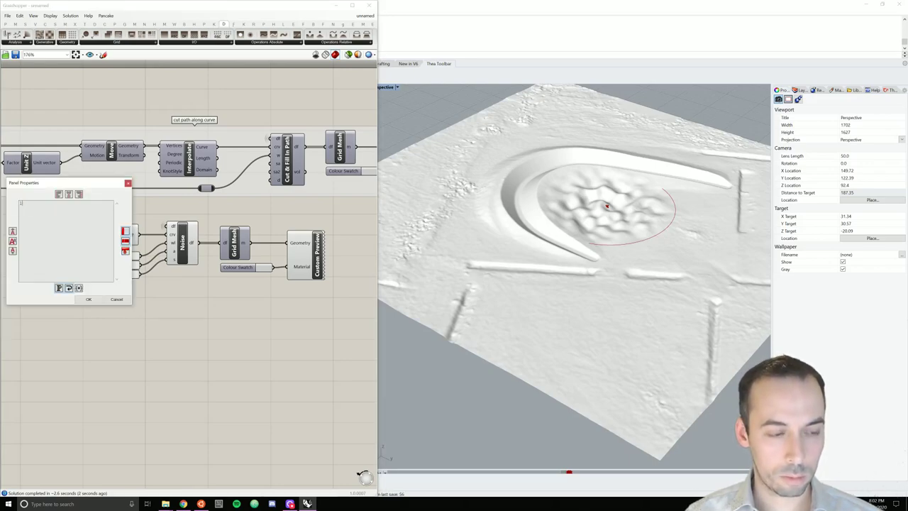
{"action": "left_click", "coordinate": [92, 303]}
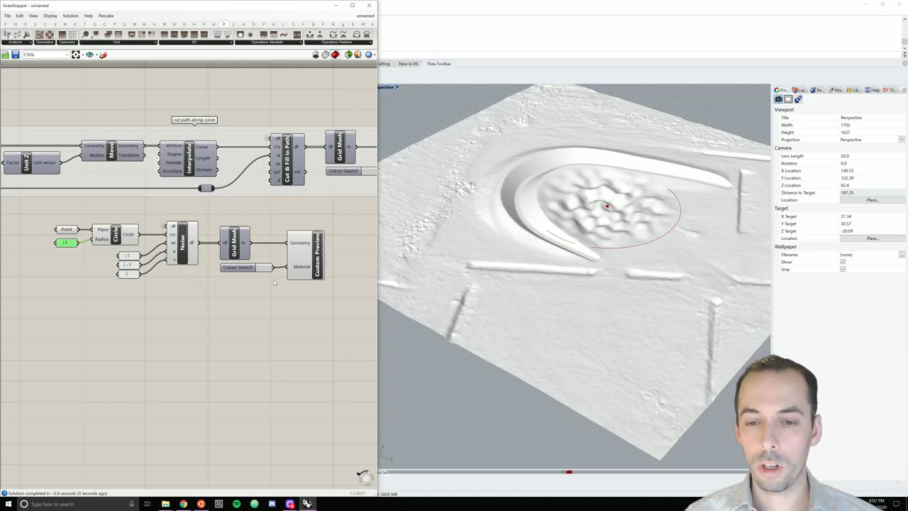
{"action": "right_click_drag", "start_coordinate": [397, 277], "coordinate": [620, 229]}
{"action": "scroll", "coordinate": [603, 237], "scroll_direction": "up", "scroll_amount": 2}
- Group all the circle, noise and preview components and name the group "landform from noise"
{"action": "left_click_drag", "start_coordinate": [22, 212], "coordinate": [353, 326]}
{"action": "scroll", "coordinate": [277, 304], "scroll_direction": "down", "scroll_amount": 3}
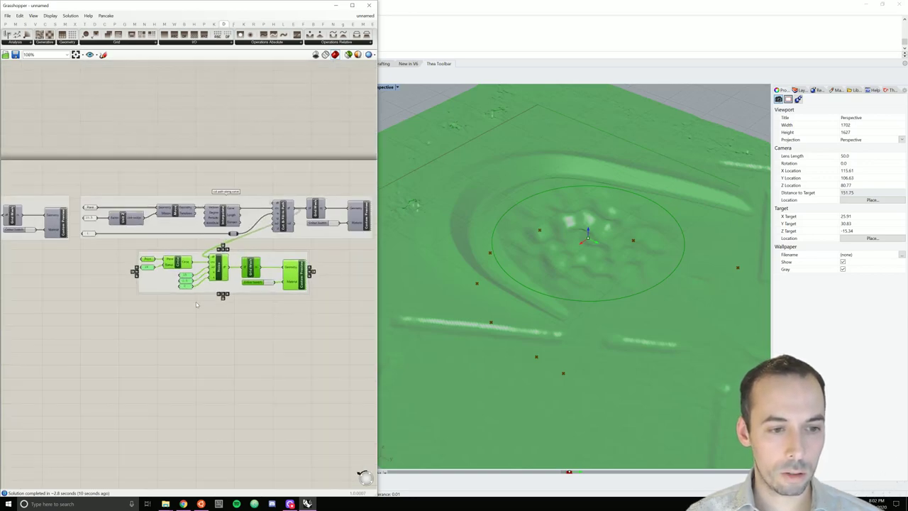
{"action": "right_click", "coordinate": [238, 257]}
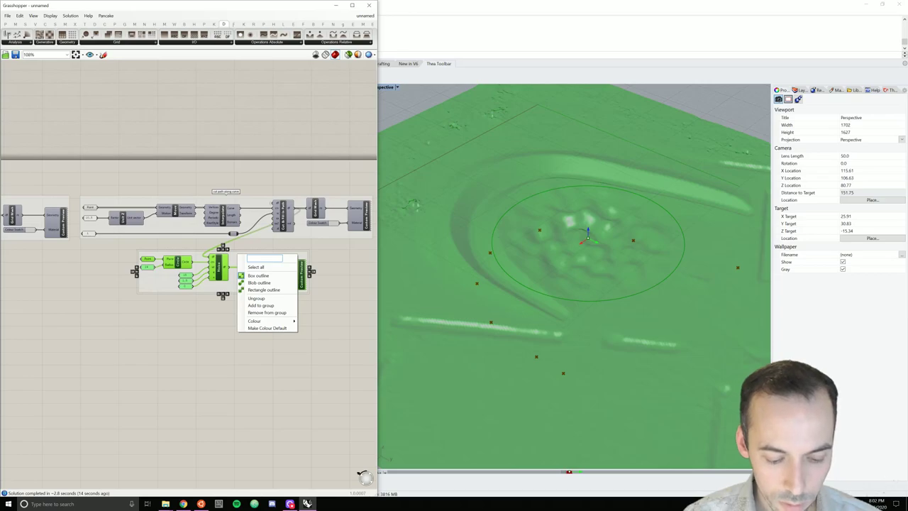
{"action": "type", "text": "landfo"}
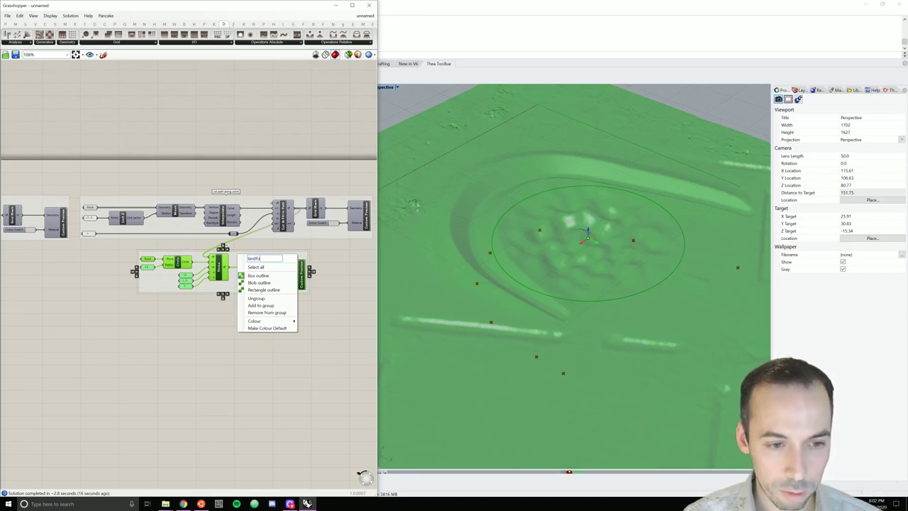
{"action": "type", "text": "rm from noise"}
- Move the landform from noise group so its left edge lines up beneath the cut path along curve group
{"action": "left_click", "coordinate": [209, 287]}
{"action": "left_click_drag", "start_coordinate": [147, 288], "coordinate": [88, 286]}
{"action": "left_click", "coordinate": [97, 293]}
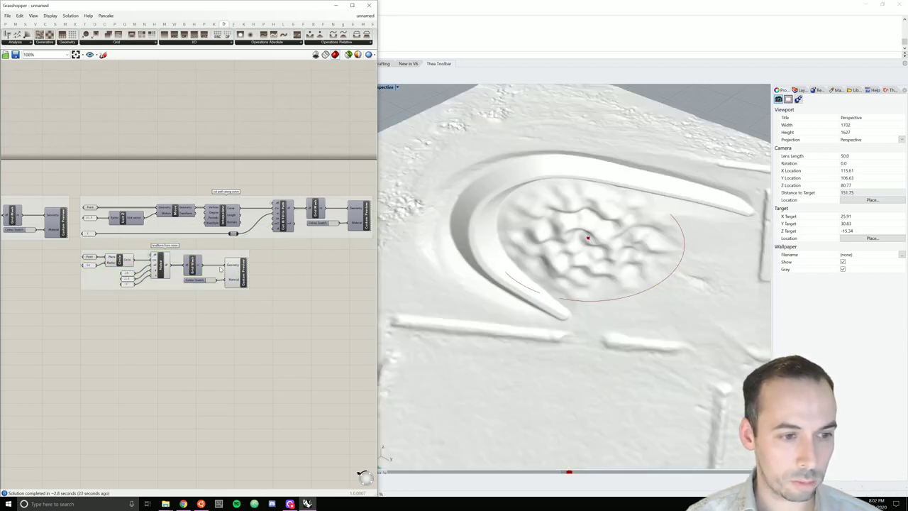
- Turn off the preview of the landform from noise group's components, except its Custom Preview
{"action": "scroll", "coordinate": [318, 285], "scroll_direction": "up", "scroll_amount": 4}
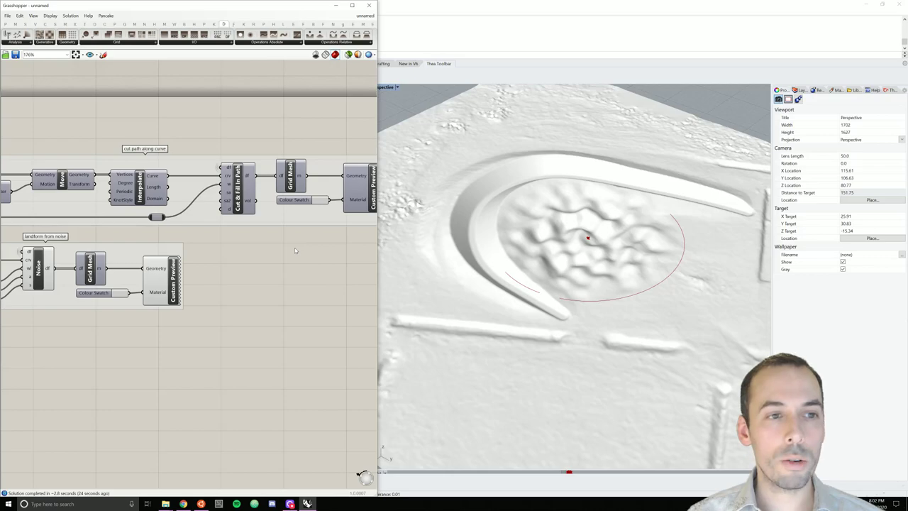
{"action": "right_click_drag", "start_coordinate": [127, 266], "coordinate": [253, 255]}
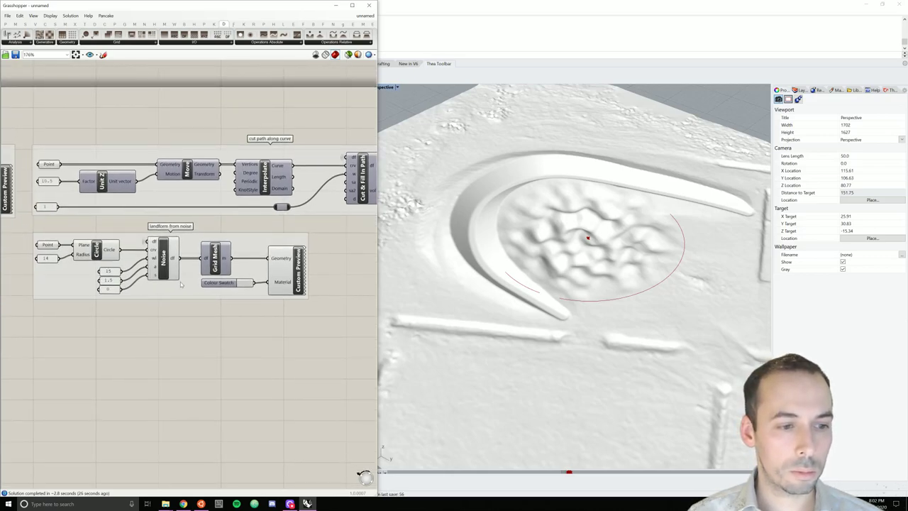
{"action": "left_click_drag", "start_coordinate": [229, 328], "coordinate": [28, 245]}
{"action": "middle_click", "coordinate": [116, 249]}
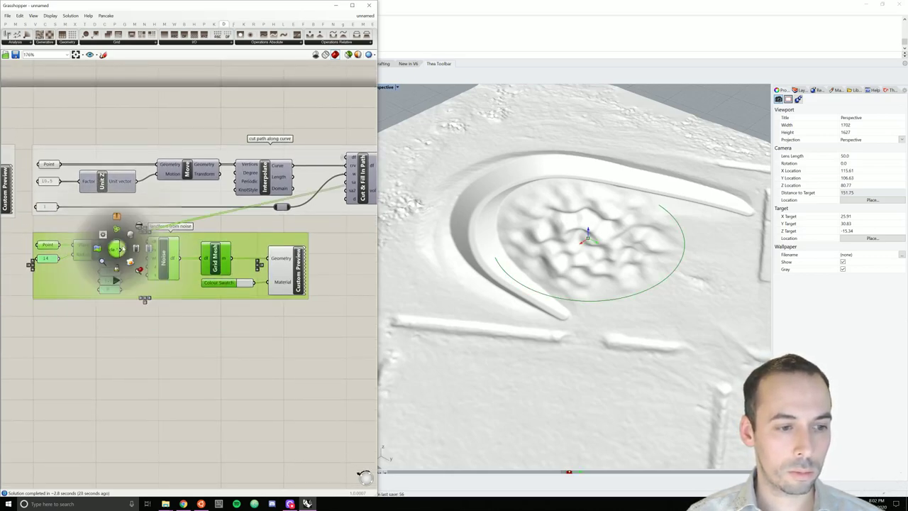
{"action": "left_click", "coordinate": [139, 225]}
{"action": "left_click", "coordinate": [264, 312]}
- Place a Grid Compare component beside the landform from noise group
{"action": "right_click_drag", "start_coordinate": [266, 310], "coordinate": [117, 296]}
{"action": "right_click_drag", "start_coordinate": [333, 230], "coordinate": [299, 251]}
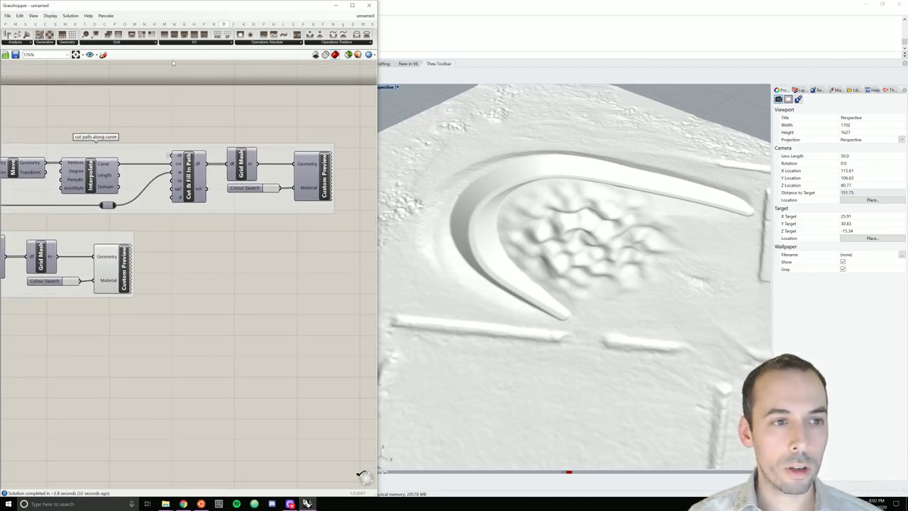
{"action": "left_click", "coordinate": [131, 43]}
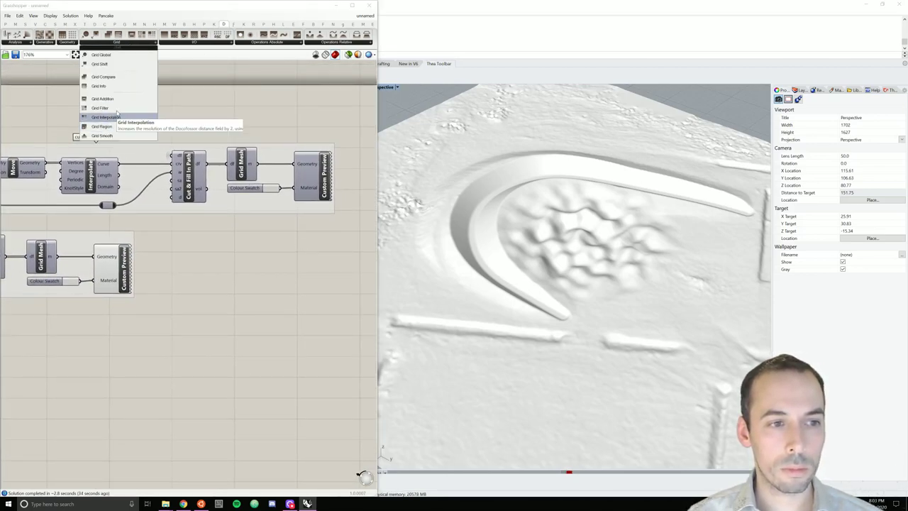
{"action": "left_click_drag", "start_coordinate": [103, 76], "coordinate": [198, 252]}
- Connect the df output of the original terrain in the import group to Grid Compare's df1 input
{"action": "scroll", "coordinate": [171, 244], "scroll_direction": "down", "scroll_amount": 3}
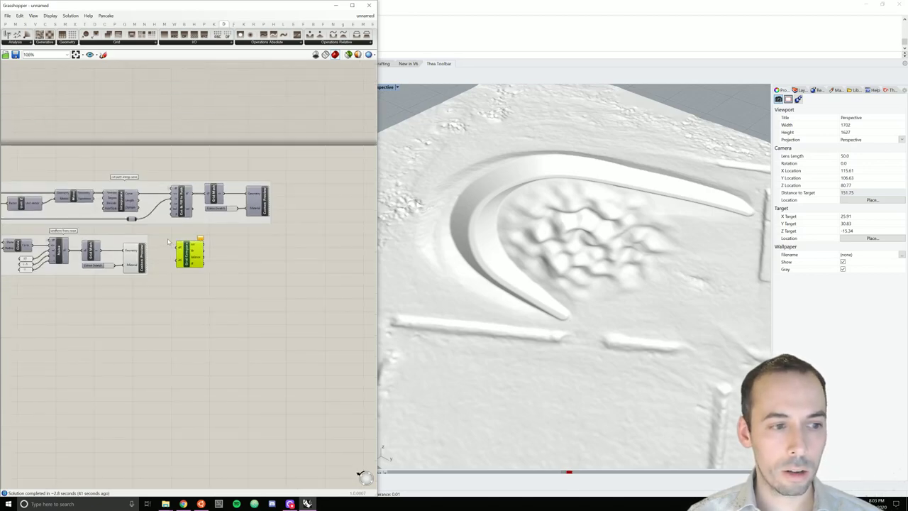
{"action": "right_click_drag", "start_coordinate": [106, 219], "coordinate": [251, 199]}
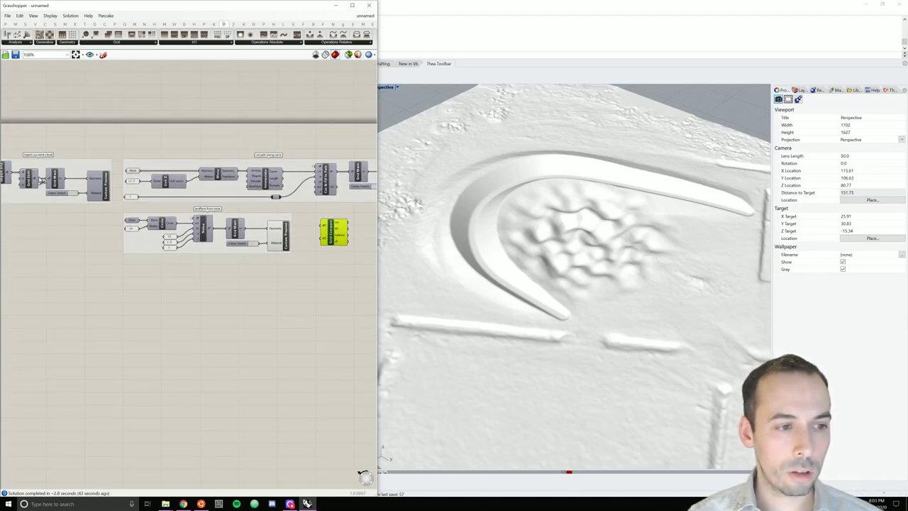
{"action": "left_click_drag", "start_coordinate": [37, 180], "coordinate": [322, 225]}
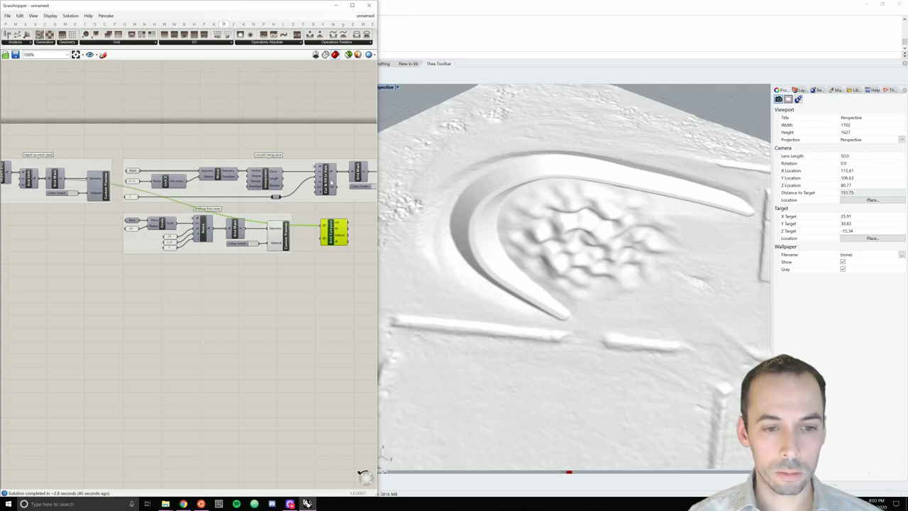
- Set the wire display of Grid Compare's df1 and df2 inputs to Hidden
{"action": "scroll", "coordinate": [327, 197], "scroll_direction": "up", "scroll_amount": 3}
{"action": "scroll", "coordinate": [260, 219], "scroll_direction": "up", "scroll_amount": 1}
{"action": "right_click", "coordinate": [250, 195]}
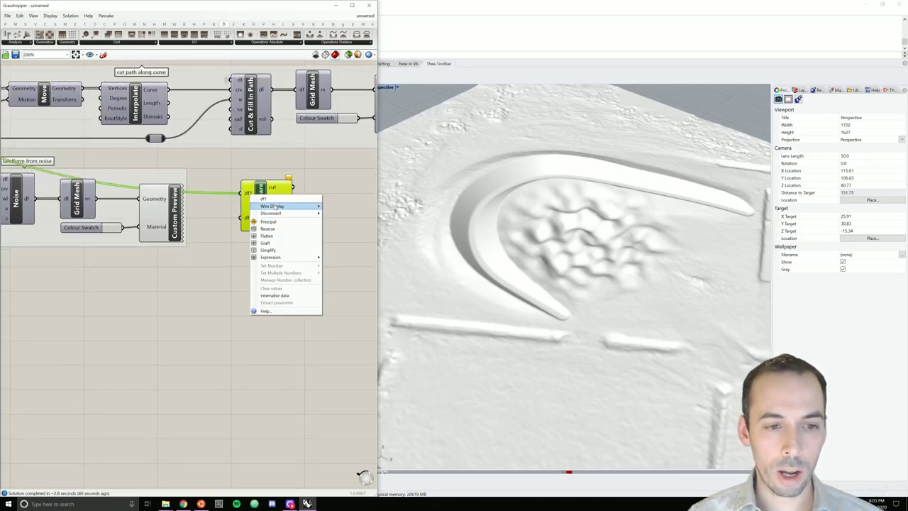
{"action": "mouse_move", "coordinate": [283, 207]}
{"action": "left_click", "coordinate": [354, 220]}
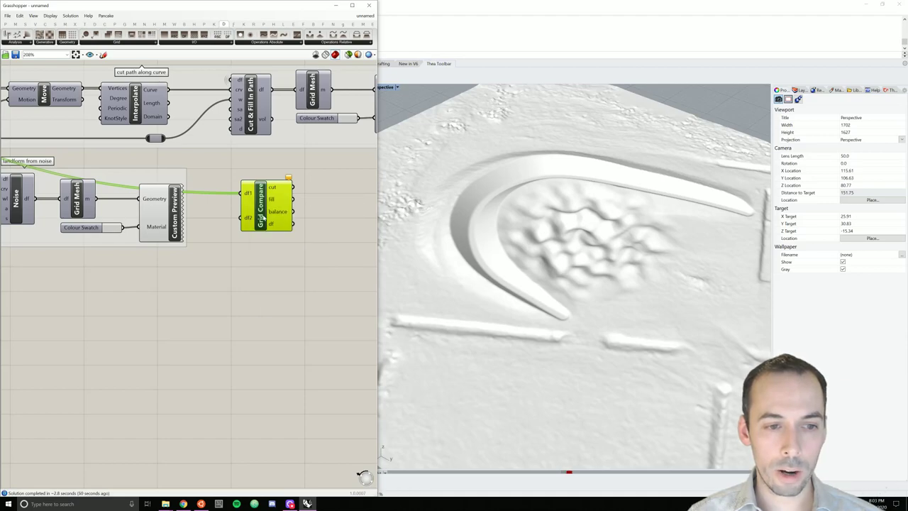
{"action": "right_click", "coordinate": [254, 220]}
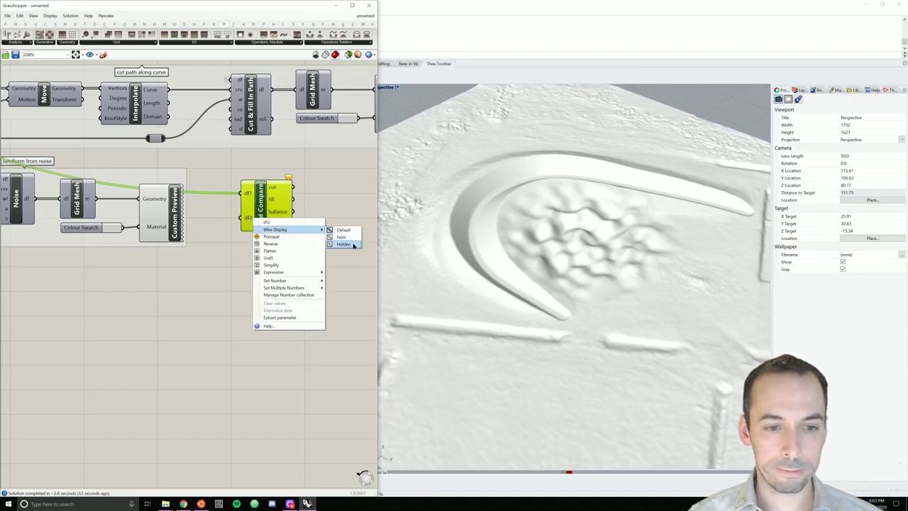
{"action": "key", "text": "Escape"}
{"action": "left_click", "coordinate": [255, 250]}
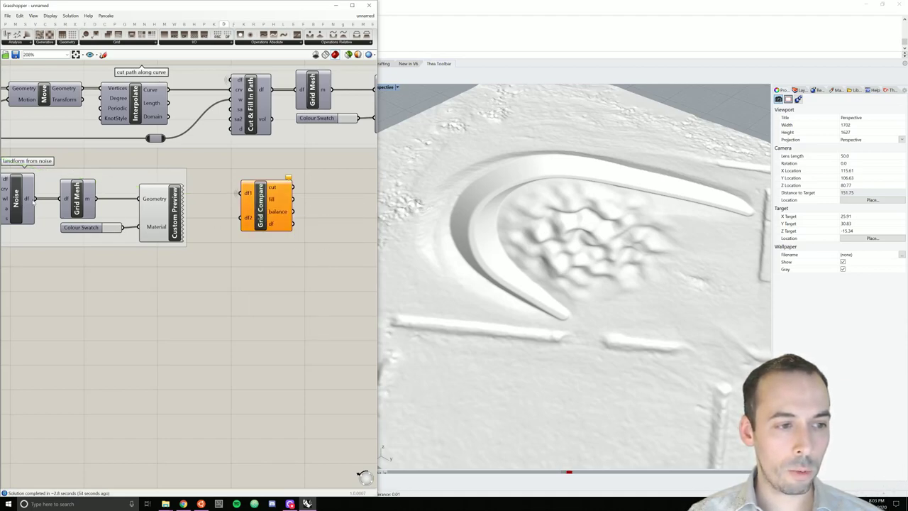
- Connect the Noise component's df output to Grid Compare's df2 input and inspect the comparison outputs
{"action": "left_click_drag", "start_coordinate": [34, 201], "coordinate": [242, 217]}
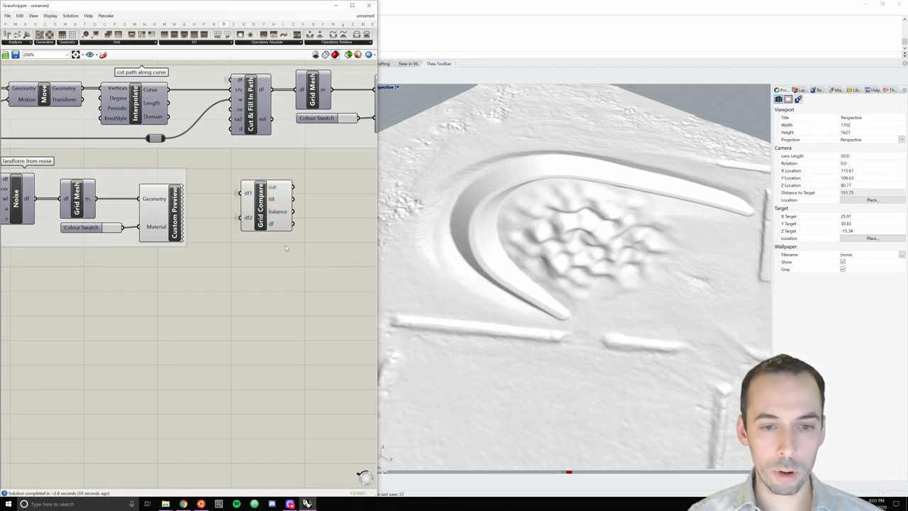
{"action": "right_click_drag", "start_coordinate": [293, 248], "coordinate": [198, 249]}
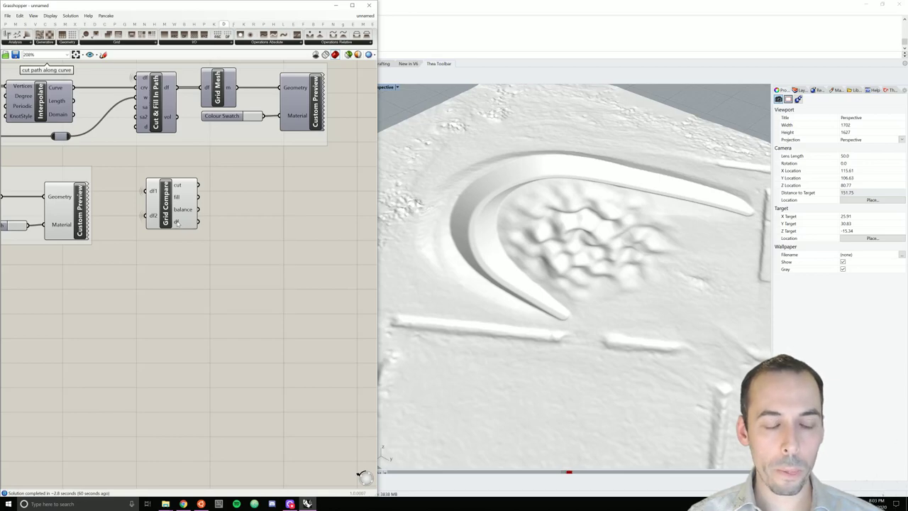
{"action": "mouse_move", "coordinate": [181, 223]}
{"action": "scroll", "coordinate": [178, 223], "scroll_direction": "down", "scroll_amount": 2}
{"action": "scroll", "coordinate": [179, 222], "scroll_direction": "up", "scroll_amount": 2}
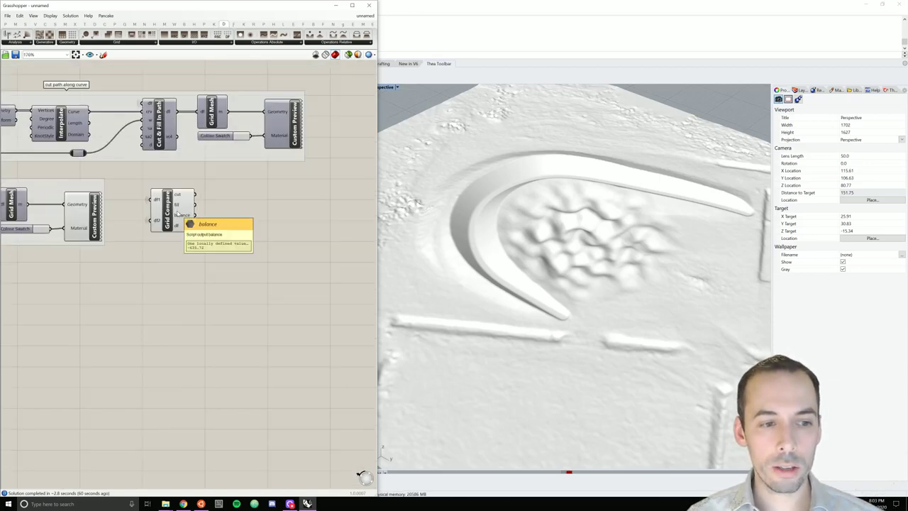
- Duplicate the noise group's Grid Mesh, Colour Swatch and Custom Preview beside Grid Compare, and connect Grid Compare's df output to the copied Grid Mesh
{"action": "left_click", "coordinate": [95, 222]}
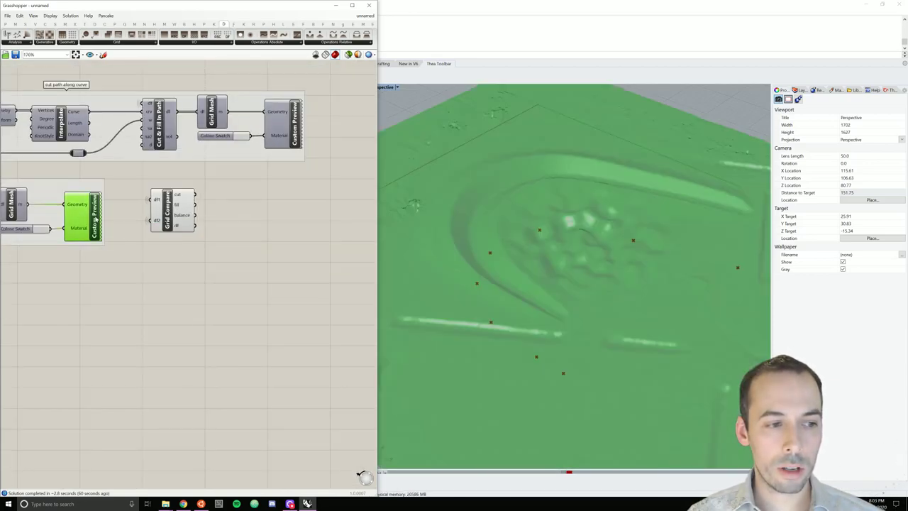
{"action": "left_click", "coordinate": [20, 229], "text": "shift"}
{"action": "left_click", "coordinate": [12, 207], "text": "shift"}
{"action": "right_click_drag", "start_coordinate": [13, 207], "coordinate": [16, 207]}
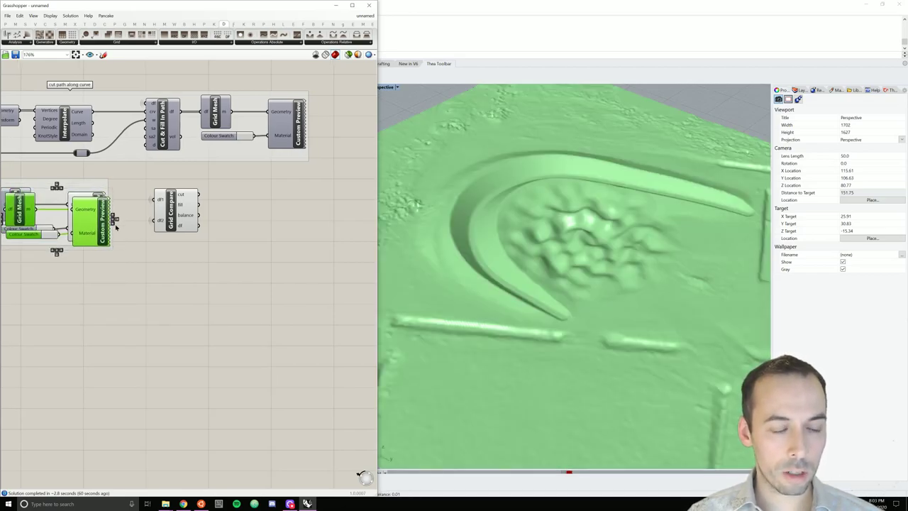
{"action": "mouse_move", "coordinate": [99, 213]}
{"action": "left_mouse_down", "text": "alt"}
{"action": "mouse_move", "coordinate": [354, 240]}
{"action": "mouse_move", "coordinate": [300, 242]}
{"action": "mouse_move", "coordinate": [313, 235]}
{"action": "left_mouse_up", "text": "alt"}
{"action": "left_click_drag", "start_coordinate": [198, 226], "coordinate": [217, 230]}
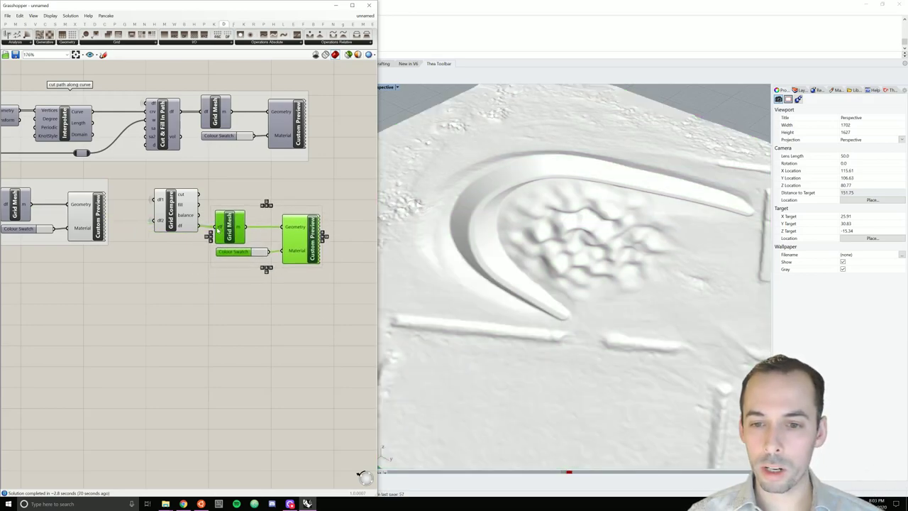
- Turn off the preview of the noise group's Custom Preview and of the Point parameter in the cut path along curve group
{"action": "right_click", "coordinate": [102, 213]}
{"action": "left_click", "coordinate": [118, 220]}
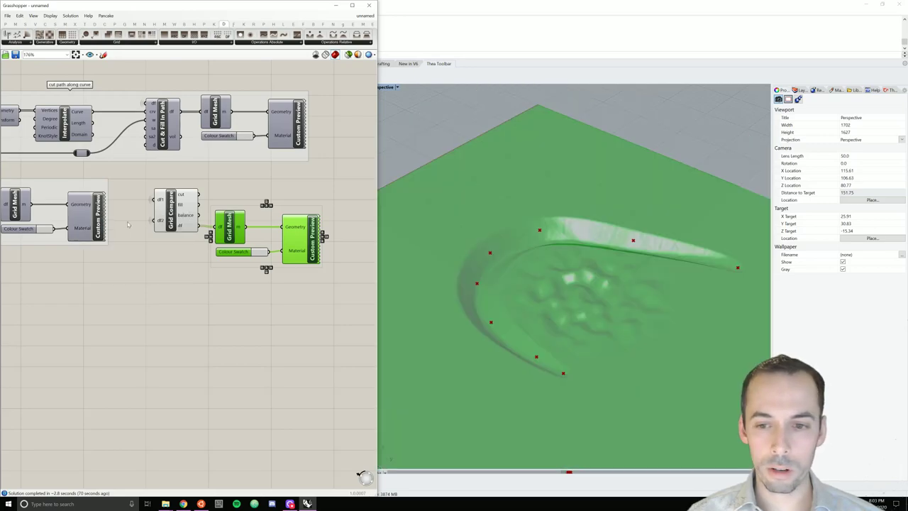
{"action": "right_click_drag", "start_coordinate": [461, 135], "coordinate": [499, 243]}
{"action": "left_click", "coordinate": [337, 309]}
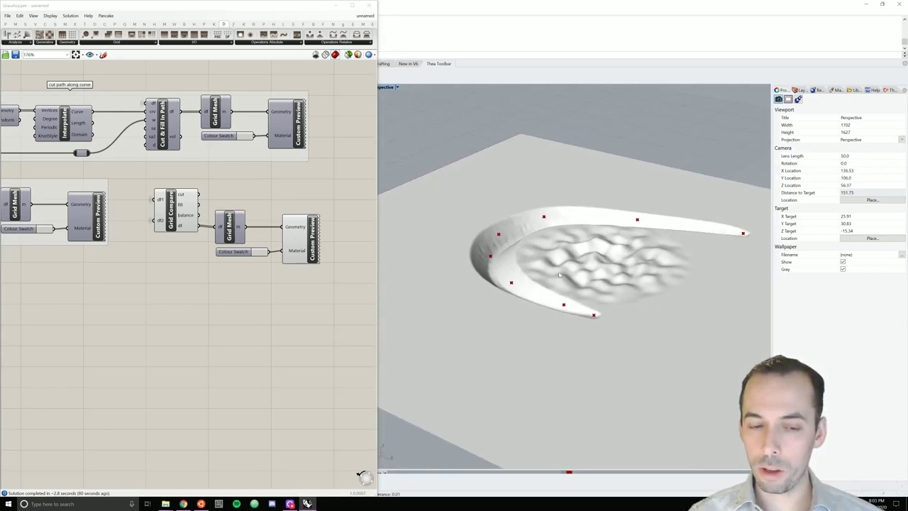
{"action": "scroll", "coordinate": [316, 312], "scroll_direction": "down", "scroll_amount": 3}
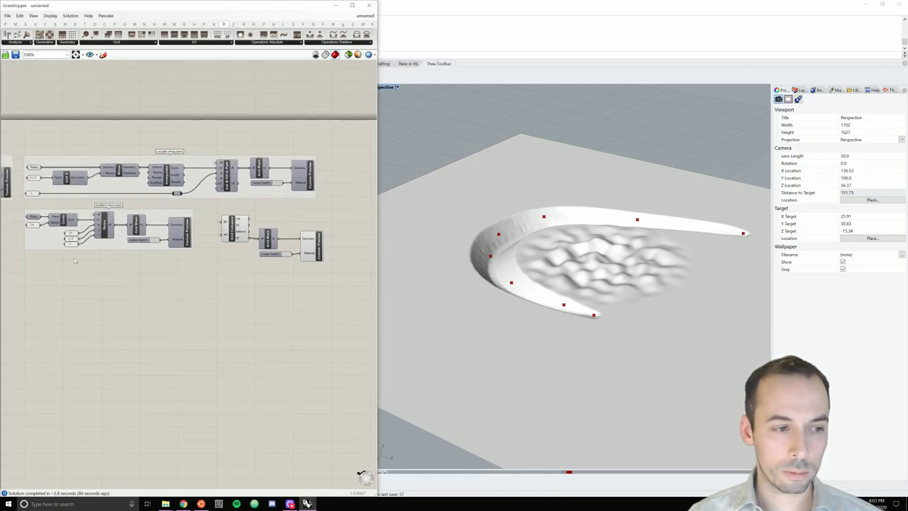
{"action": "right_click", "coordinate": [30, 168]}
{"action": "left_click", "coordinate": [44, 181]}
- Move the copied Grid Mesh, Colour Swatch and Custom Preview below Grid Compare's outputs, and turn off that Custom Preview's preview
{"action": "right_click_drag", "start_coordinate": [245, 260], "coordinate": [222, 257]}
{"action": "scroll", "coordinate": [222, 257], "scroll_direction": "up", "scroll_amount": 4}
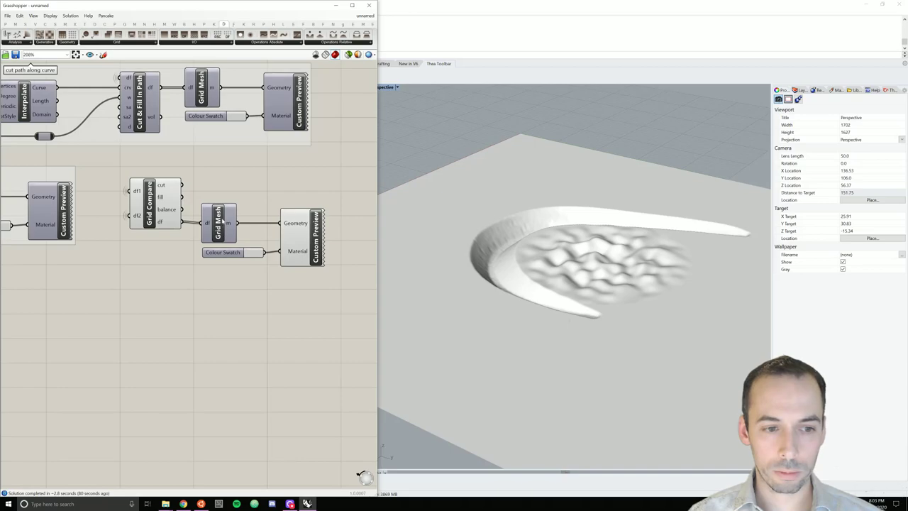
{"action": "left_click_drag", "start_coordinate": [201, 186], "coordinate": [348, 325]}
{"action": "left_click_drag", "start_coordinate": [225, 227], "coordinate": [226, 246]}
{"action": "left_click", "coordinate": [246, 325]}
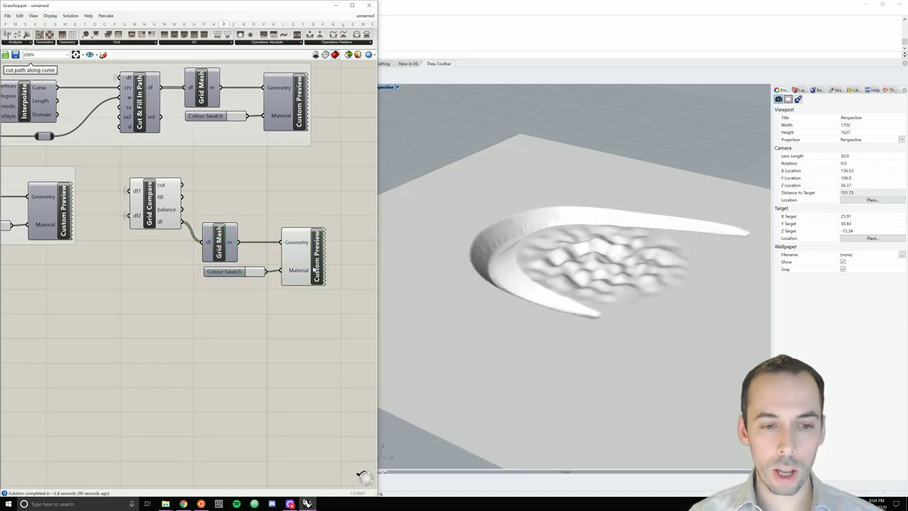
{"action": "right_click", "coordinate": [318, 270]}
{"action": "left_click", "coordinate": [333, 281]}
- Shift the copied mesh and preview components slightly further down to leave room beside Grid Compare's outputs
{"action": "left_click", "coordinate": [228, 277]}
{"action": "left_click_drag", "start_coordinate": [228, 276], "coordinate": [228, 277]}
{"action": "left_click_drag", "start_coordinate": [209, 189], "coordinate": [305, 281]}
{"action": "mouse_move", "coordinate": [219, 241]}
{"action": "left_mouse_down"}
{"action": "mouse_move", "coordinate": [219, 256]}
{"action": "mouse_move", "coordinate": [227, 254]}
{"action": "left_mouse_up"}
{"action": "left_click", "coordinate": [200, 213]}
- Place a Panel beside Grid Compare's outputs and enter the text Cut in it
{"action": "mouse_move", "coordinate": [164, 186]}
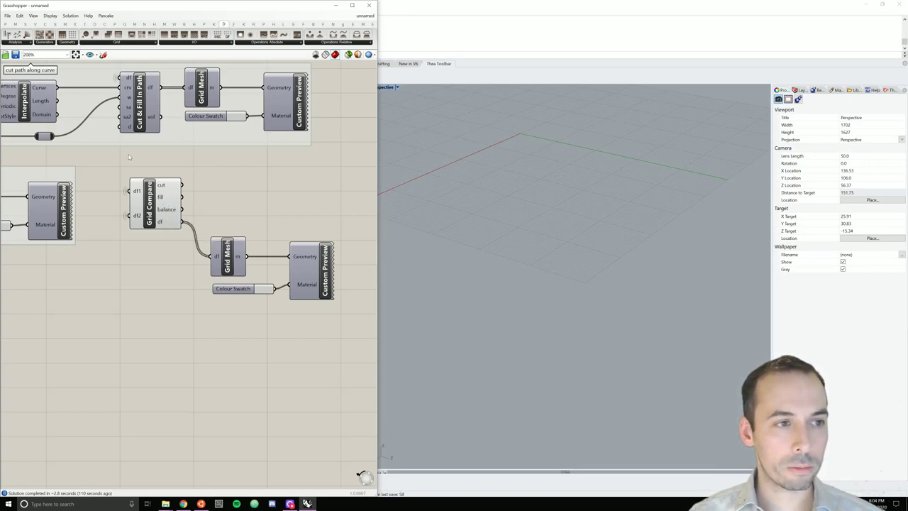
{"action": "double_click", "coordinate": [211, 203]}
{"action": "type", "text": "panel"}
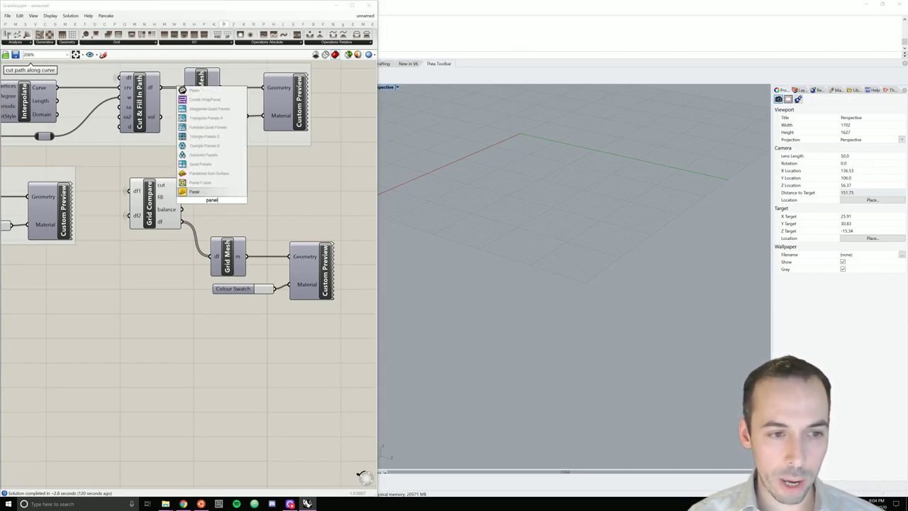
{"action": "key", "text": "Return"}
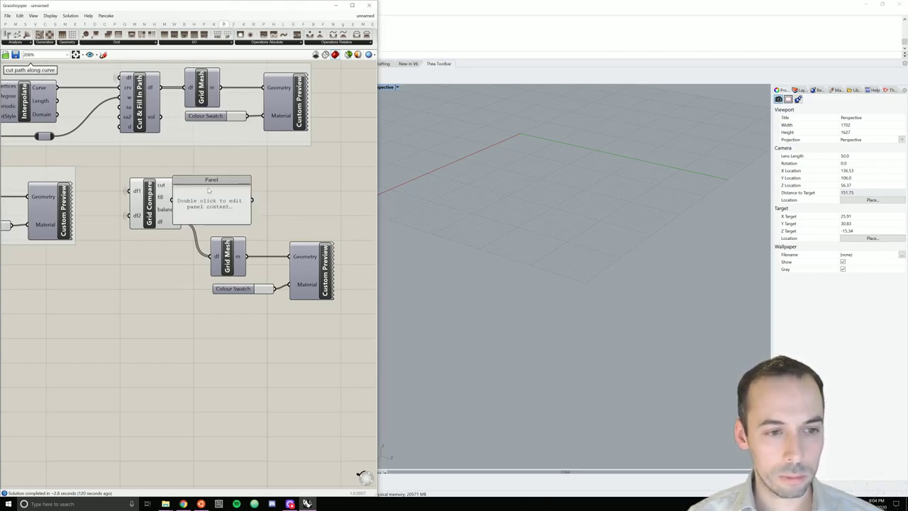
{"action": "left_click_drag", "start_coordinate": [210, 182], "coordinate": [252, 183]}
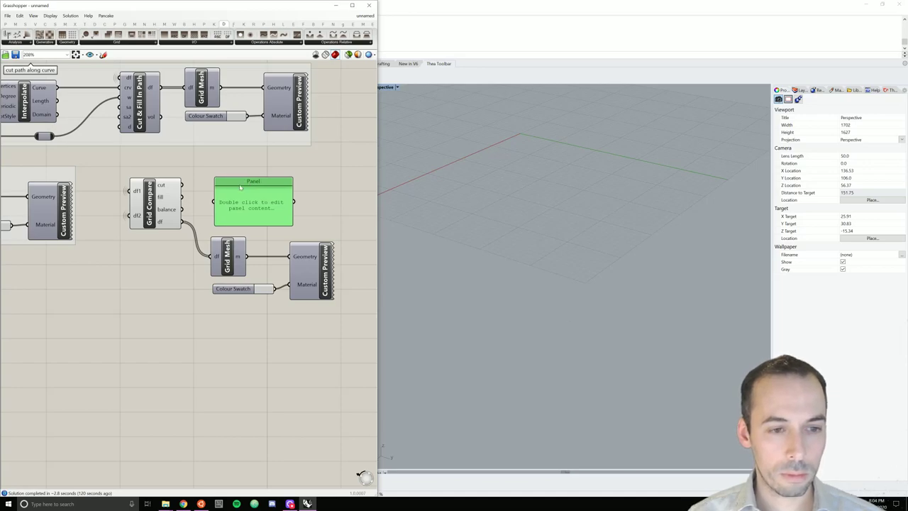
{"action": "double_click", "coordinate": [246, 183]}
{"action": "type", "text": "cu"}
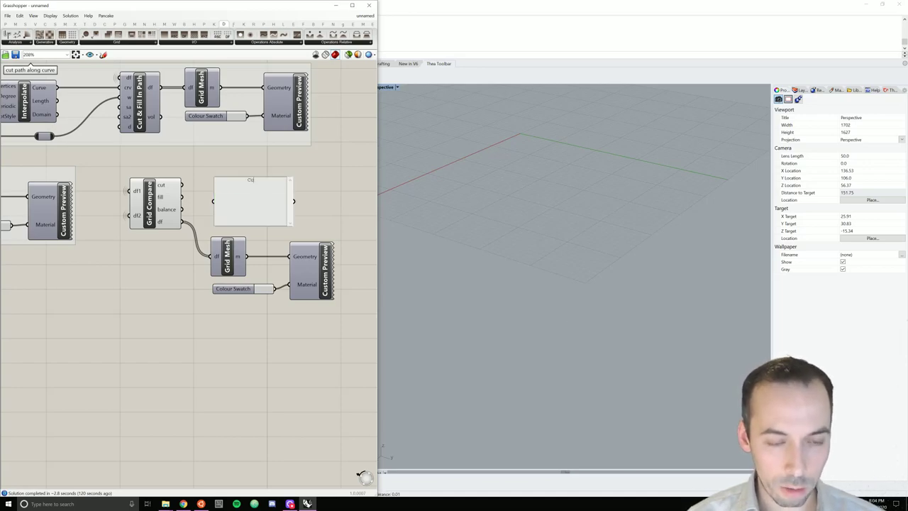
{"action": "left_click", "coordinate": [297, 201]}
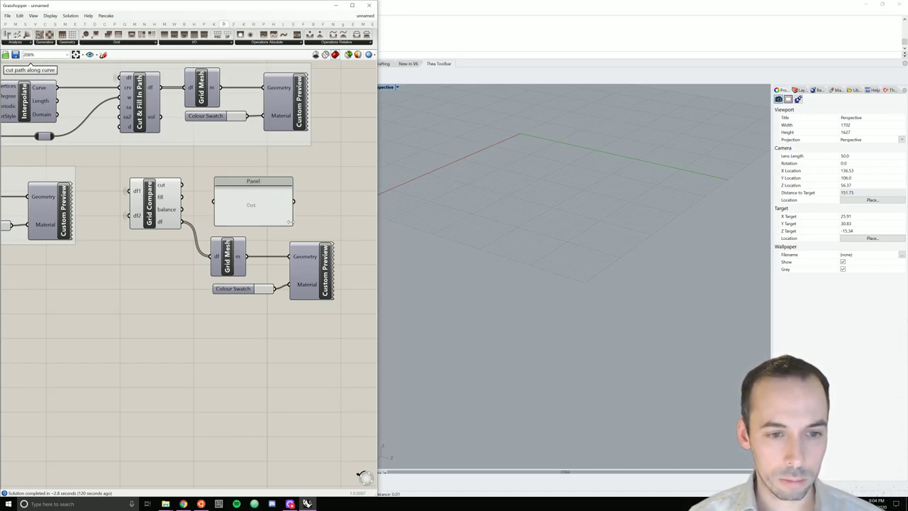
- Rename the panel as Cut
{"action": "right_click", "coordinate": [257, 200]}
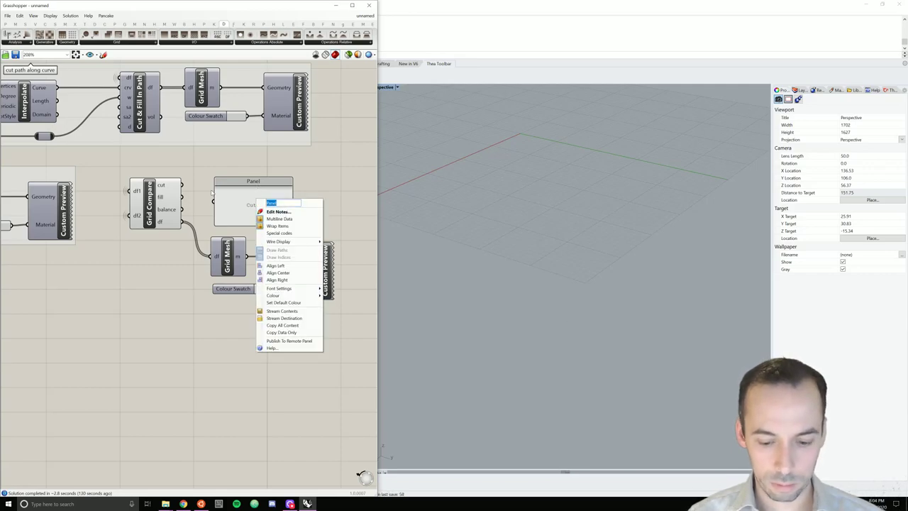
{"action": "type", "text": "Cut"}
{"action": "key", "text": "Return"}
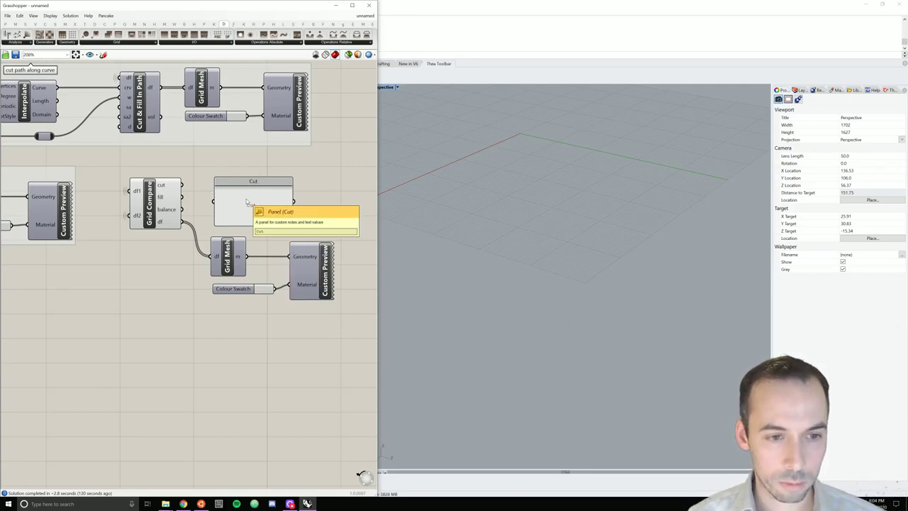
- Connect Grid Compare's cut output to the Cut panel and shrink the panel
{"action": "double_click", "coordinate": [247, 202]}
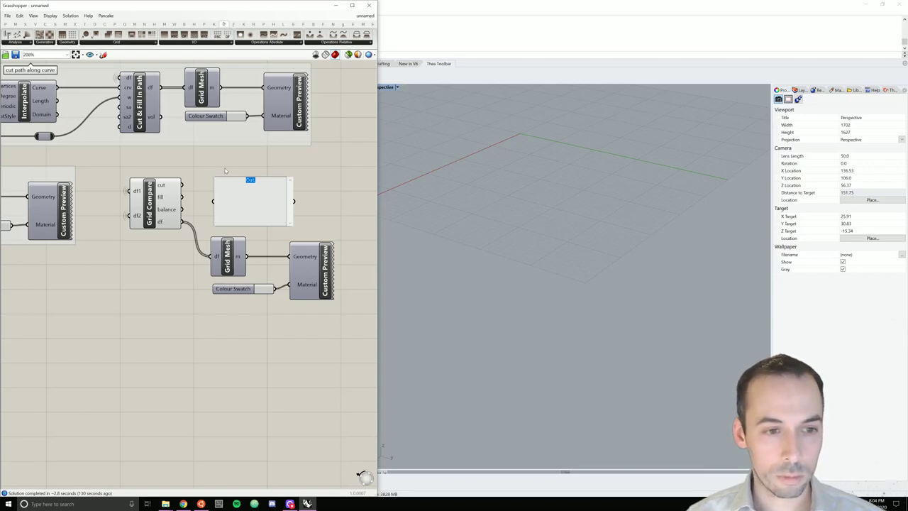
{"action": "left_click", "coordinate": [225, 170]}
{"action": "left_click_drag", "start_coordinate": [182, 184], "coordinate": [228, 213]}
{"action": "left_click_drag", "start_coordinate": [291, 223], "coordinate": [233, 207]}
- Copy the Cut panel below itself as a panel named Fill, fed by Grid Compare's fill output
{"action": "right_click", "coordinate": [231, 206]}
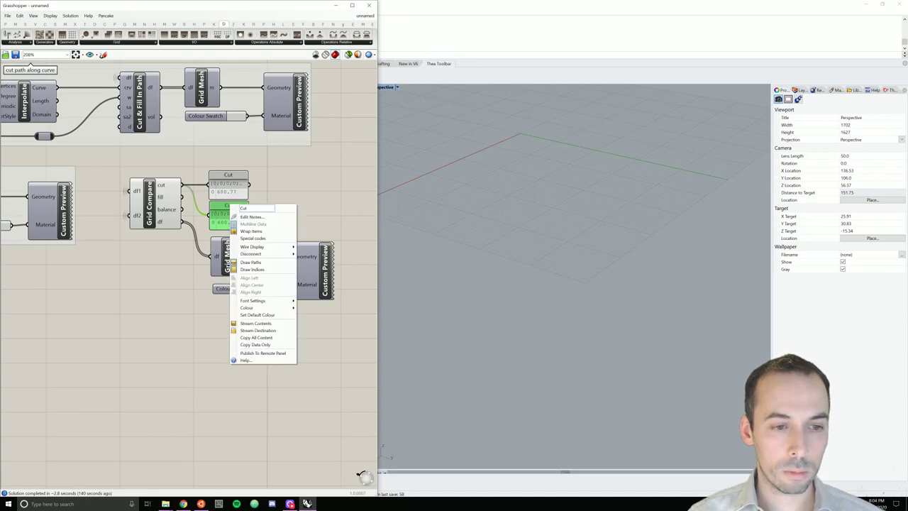
{"action": "type", "text": "Fill"}
{"action": "key", "text": "Return"}
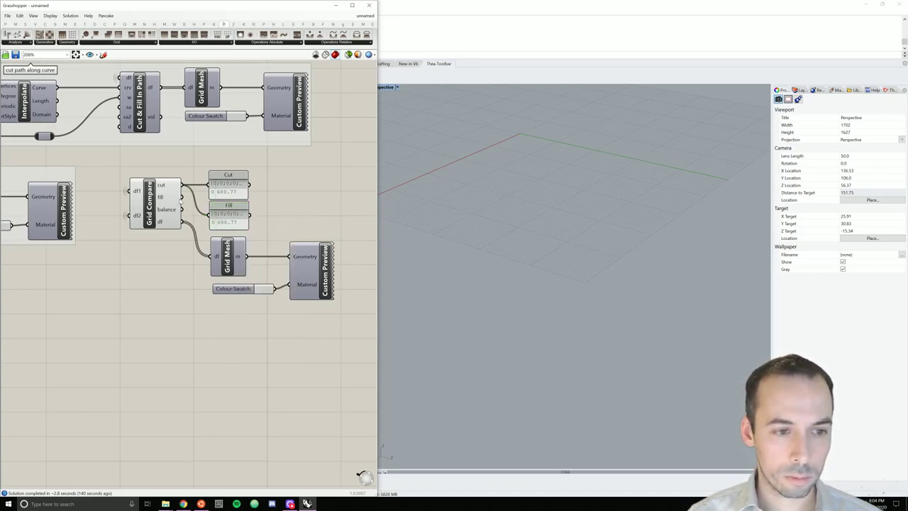
{"action": "left_click_drag", "start_coordinate": [182, 201], "coordinate": [211, 214]}
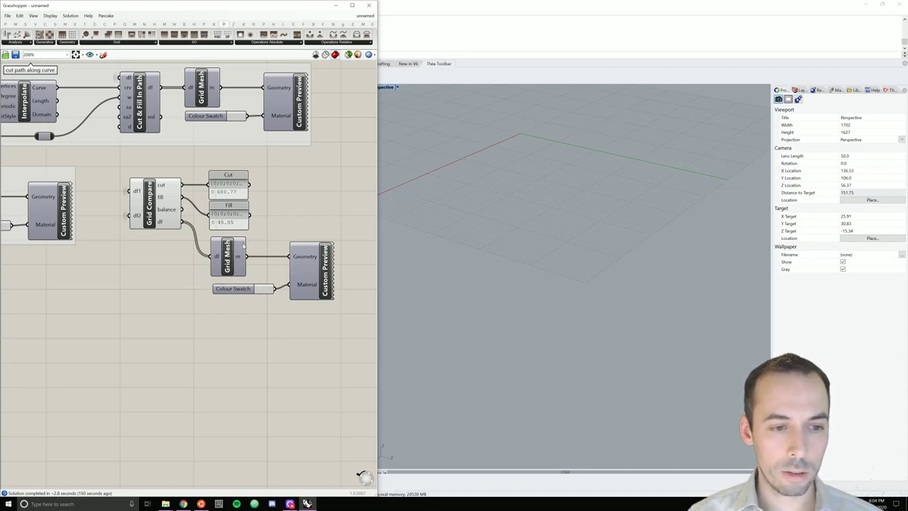
- Group Grid Compare with its panels, mesh and preview components, and name the group "cut and fill analysis"
{"action": "scroll", "coordinate": [272, 220], "scroll_direction": "down", "scroll_amount": 1}
{"action": "left_click_drag", "start_coordinate": [152, 170], "coordinate": [379, 330]}
{"action": "scroll", "coordinate": [162, 174], "scroll_direction": "up", "scroll_amount": 4}
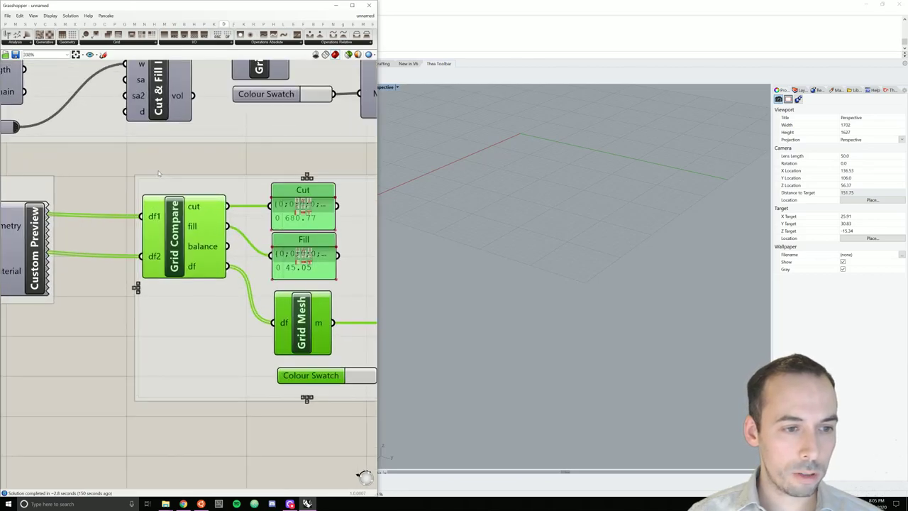
{"action": "key", "text": "ctrl+g"}
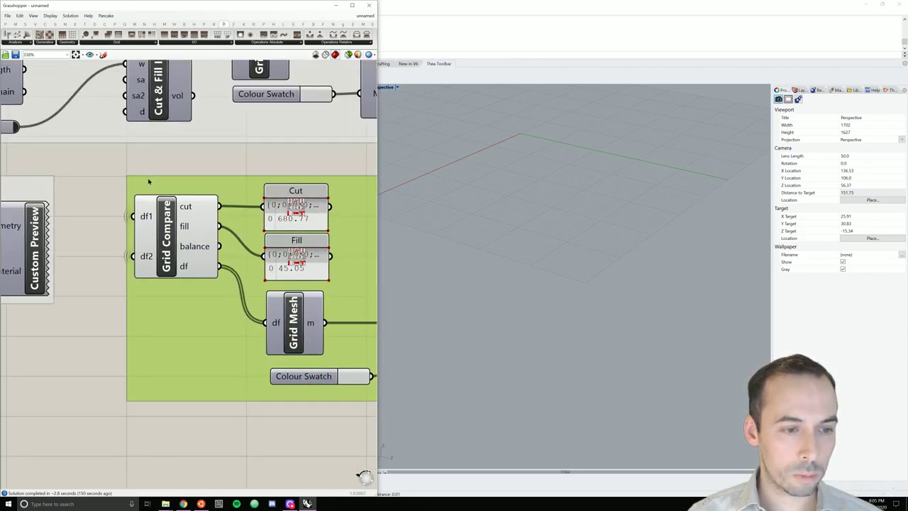
{"action": "left_click", "coordinate": [147, 181]}
{"action": "scroll", "coordinate": [184, 165], "scroll_direction": "down", "scroll_amount": 4}
{"action": "right_click", "coordinate": [284, 185]}
{"action": "type", "text": "cut"}
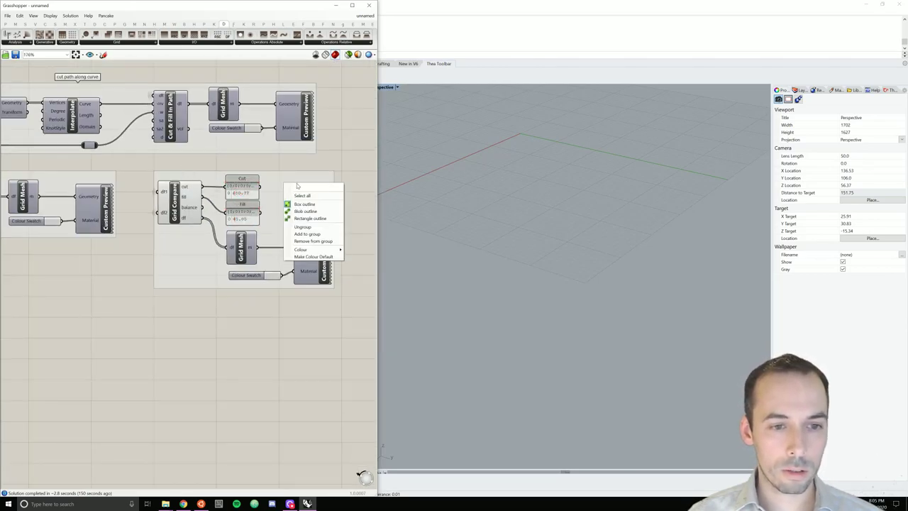
{"action": "type", "text": " and fill analysis"}
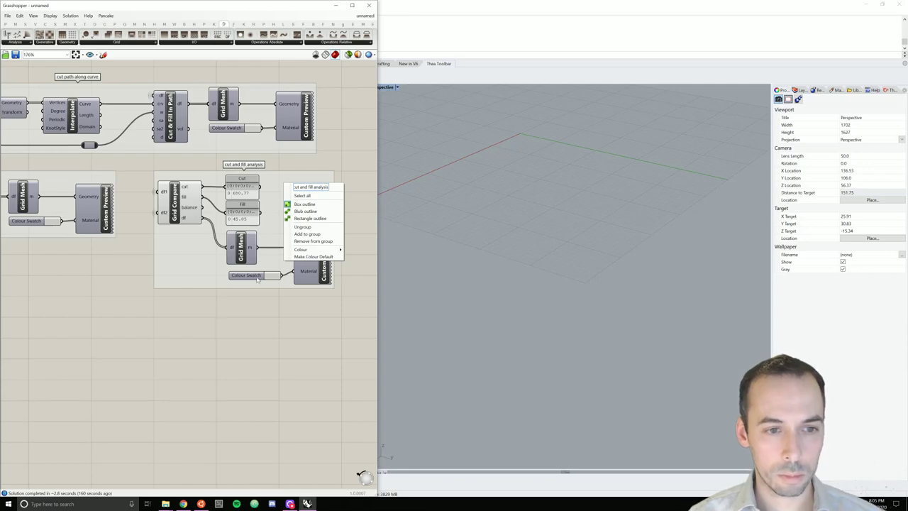
{"action": "key", "text": "Return"}
- Turn the preview of the landform from noise group's Custom Preview back on and inspect the graded terrain from above
{"action": "scroll", "coordinate": [305, 259], "scroll_direction": "down", "scroll_amount": 4}
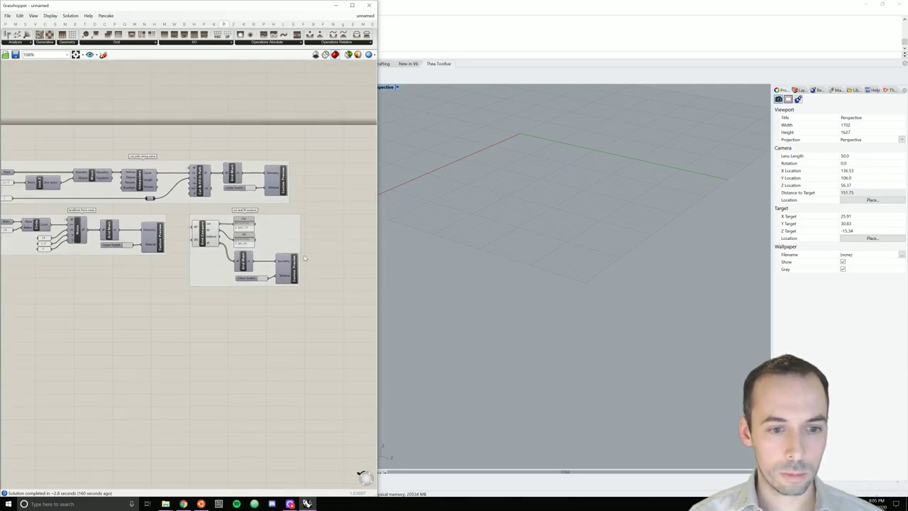
{"action": "right_click", "coordinate": [161, 241]}
{"action": "left_click", "coordinate": [185, 257]}
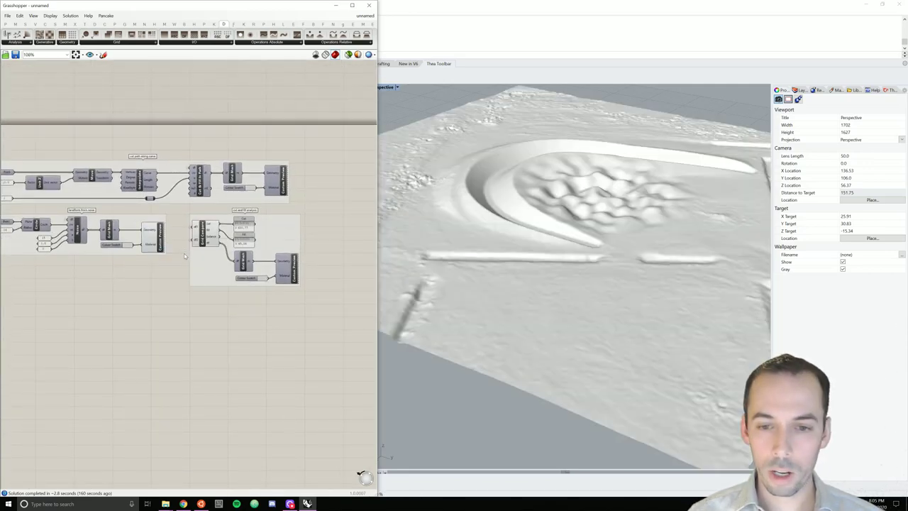
{"action": "scroll", "coordinate": [573, 193], "scroll_direction": "down", "scroll_amount": 3}
{"action": "right_click_drag", "start_coordinate": [573, 193], "coordinate": [617, 210]}
{"action": "scroll", "coordinate": [614, 205], "scroll_direction": "up", "scroll_amount": 3}
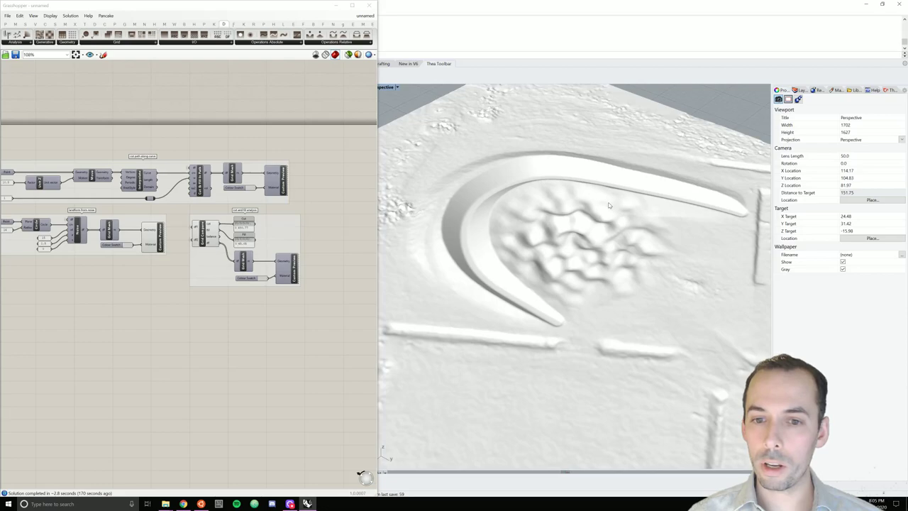